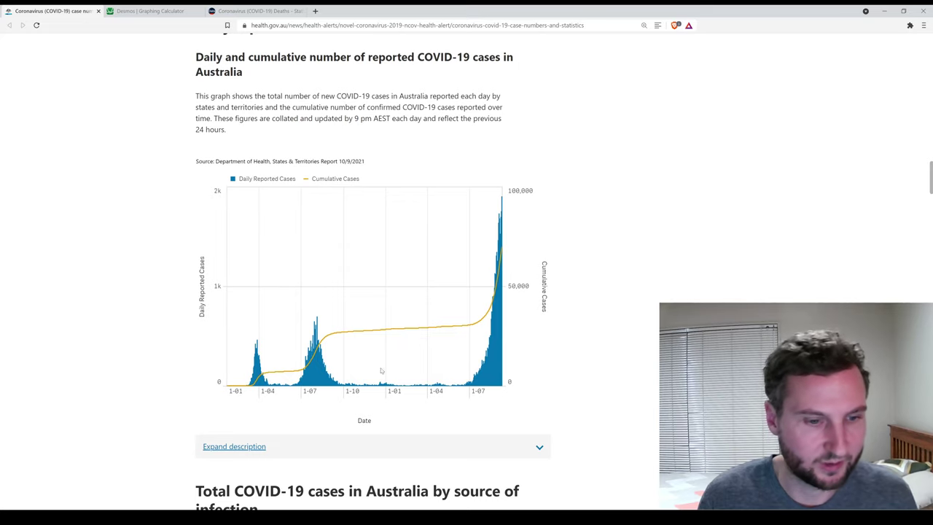
# - Zoom the health.gov.au case chart to June–September 2021, read the last bar, and switch to Excel
pyautogui.moveTo(464, 331)
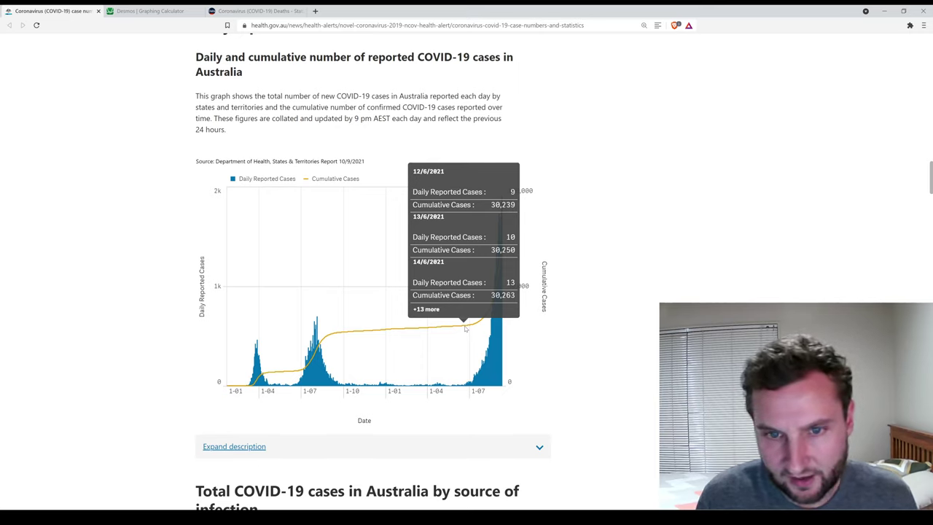
pyautogui.scroll(3, 465, 330)
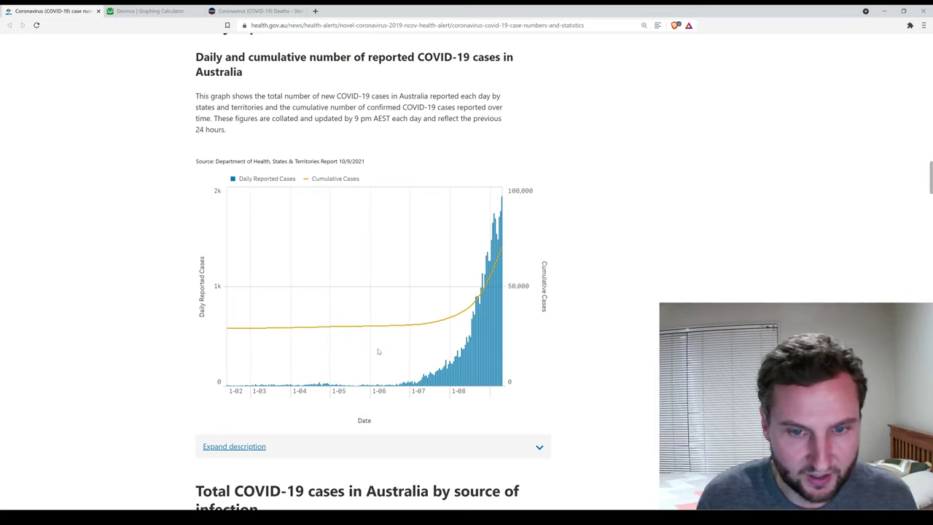
pyautogui.scroll(3, 419, 311)
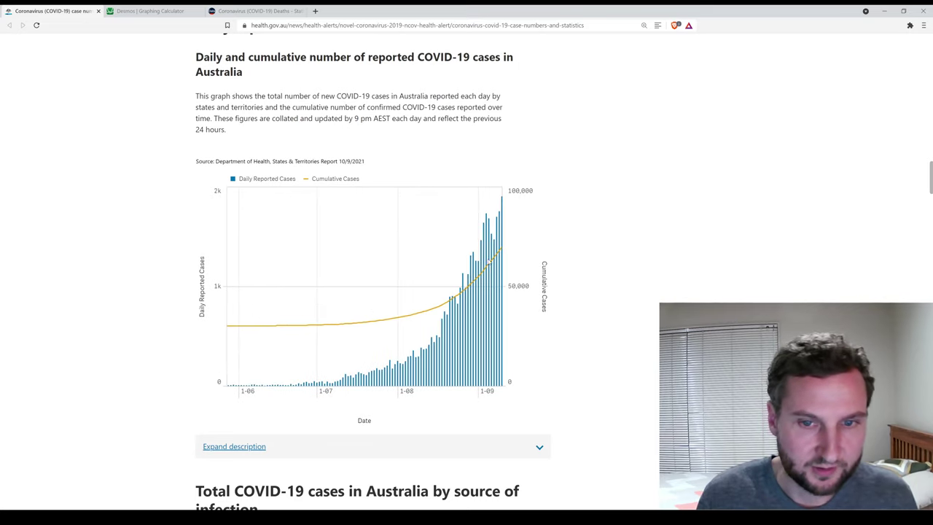
pyautogui.moveTo(500, 252)
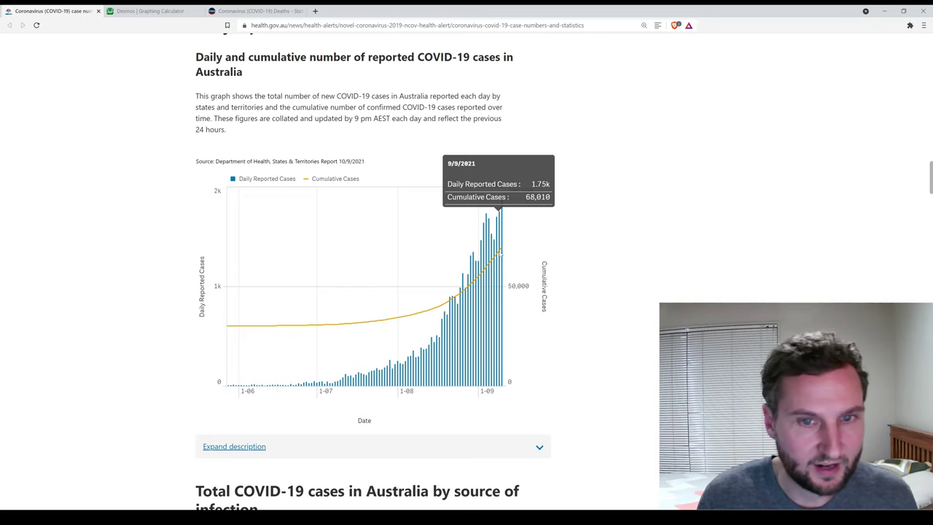
pyautogui.hotkey('alt', 'Tab')
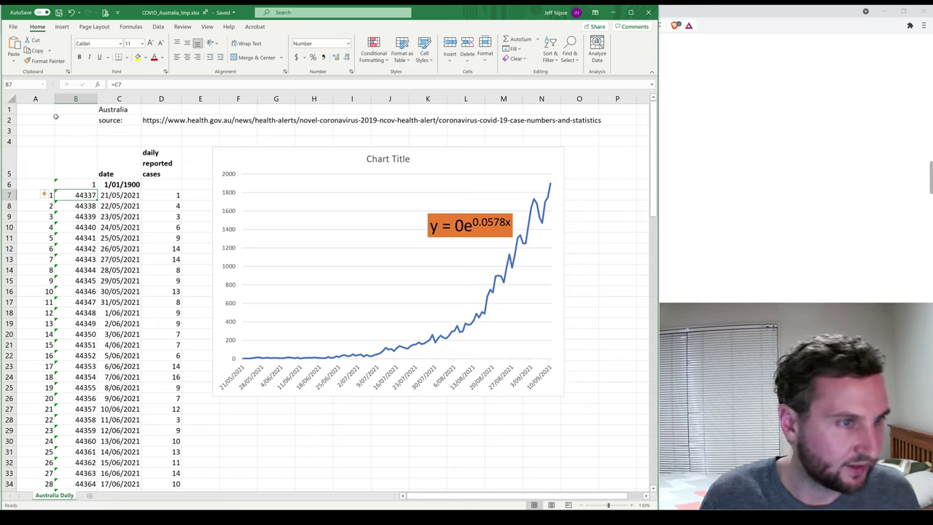
# - Delete helper columns A and B so dates and daily cases fill A–B
pyautogui.moveTo(45, 101); pyautogui.dragTo(67, 98)
pyautogui.rightClick(70, 98)
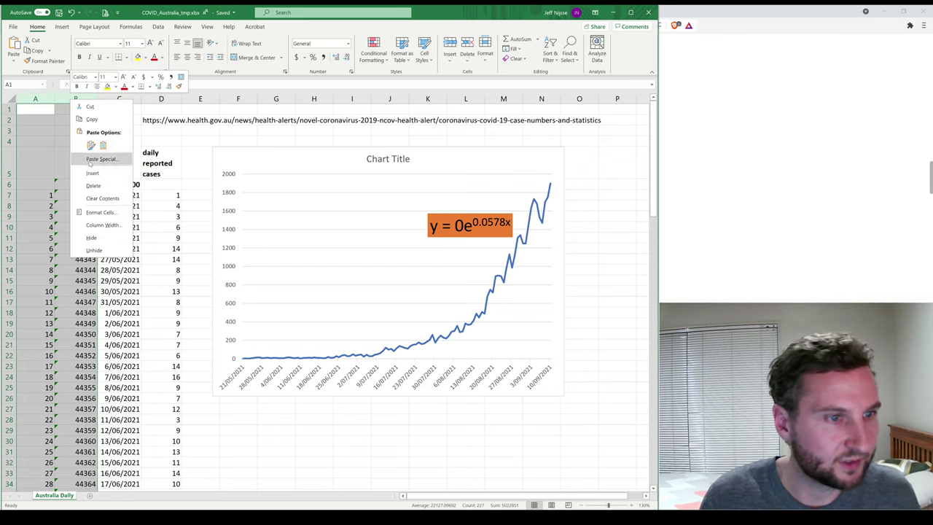
pyautogui.click(84, 183)
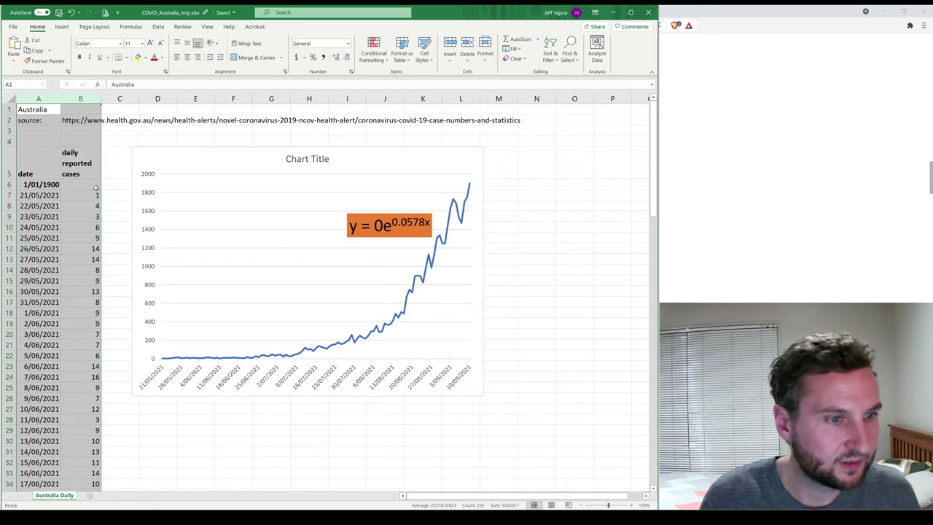
pyautogui.click(88, 242)
# - Delete the trendline equation label and nudge the chart to the right
pyautogui.click(379, 228)
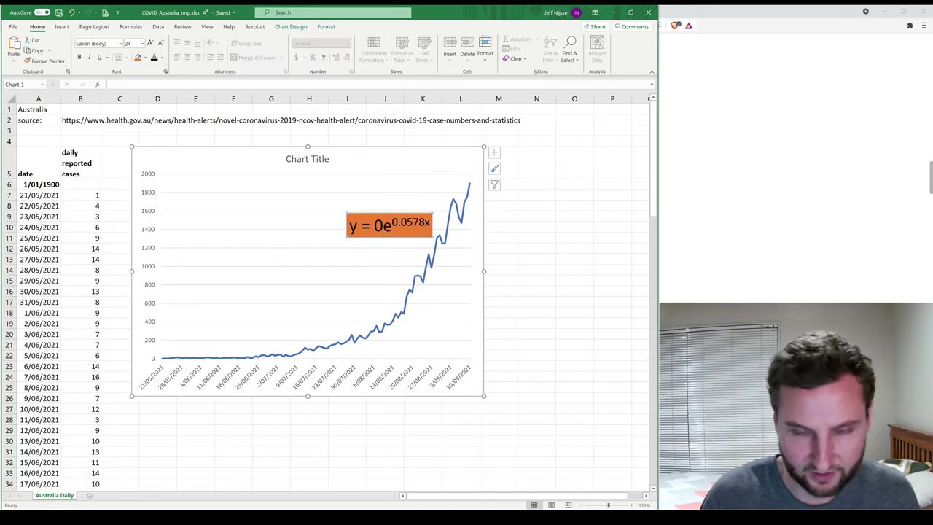
pyautogui.press('Delete')
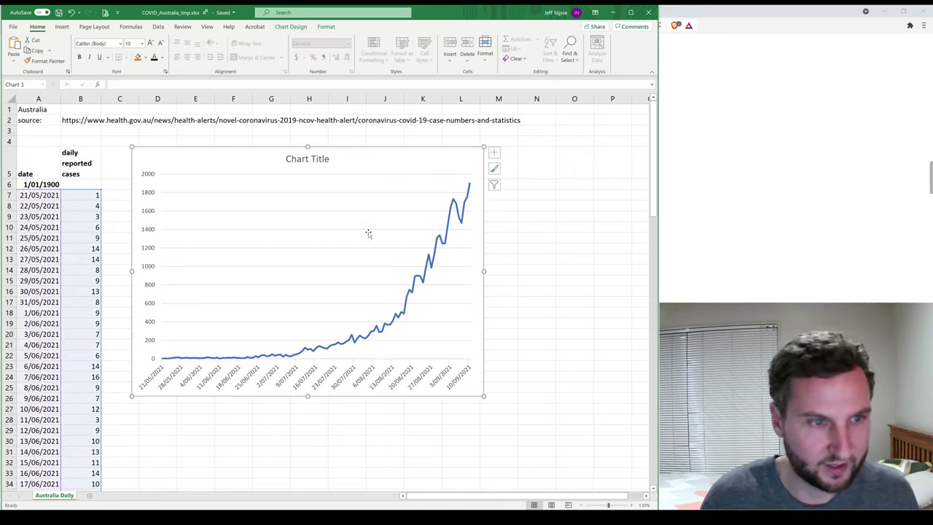
pyautogui.moveTo(142, 151); pyautogui.dragTo(183, 150)
# - Add a 'cumulative cases' heading in C5 formatted like B5, and widen column C
pyautogui.click(129, 166)
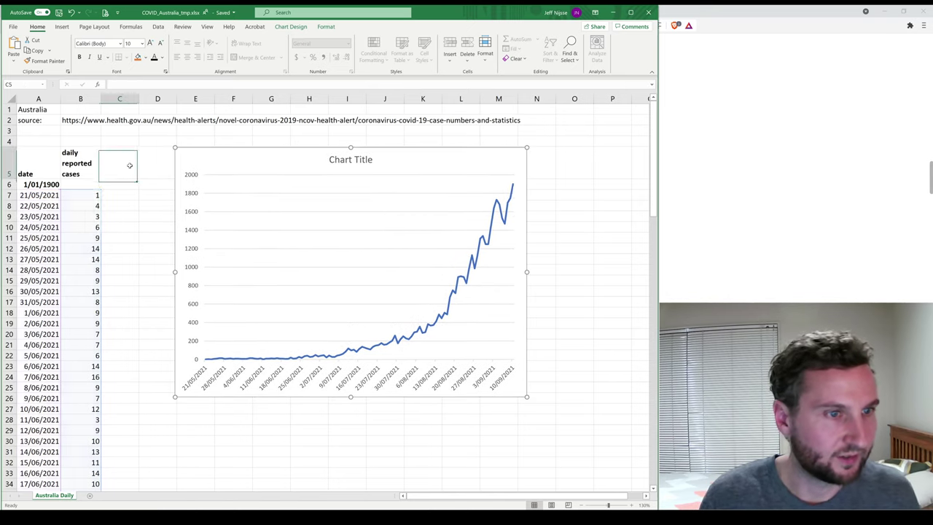
pyautogui.write('cumulat')
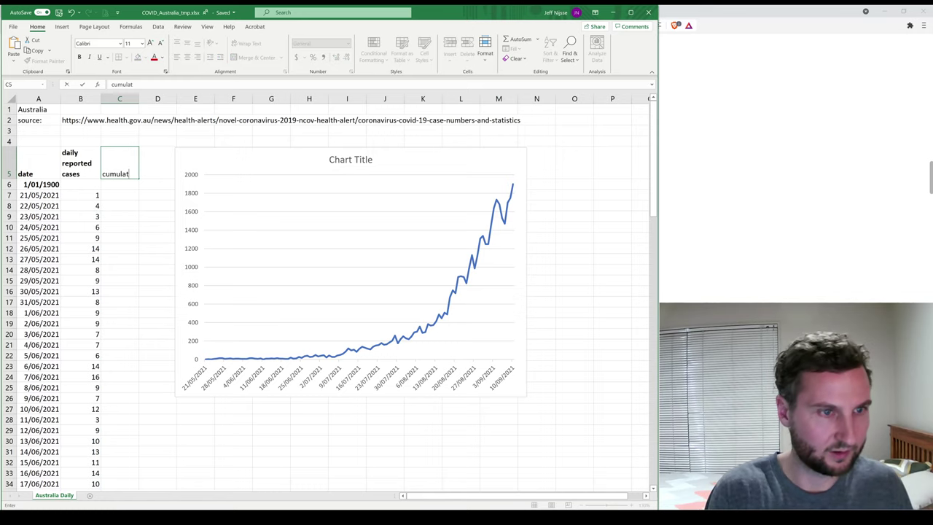
pyautogui.write('ive cases')
pyautogui.press('Return')
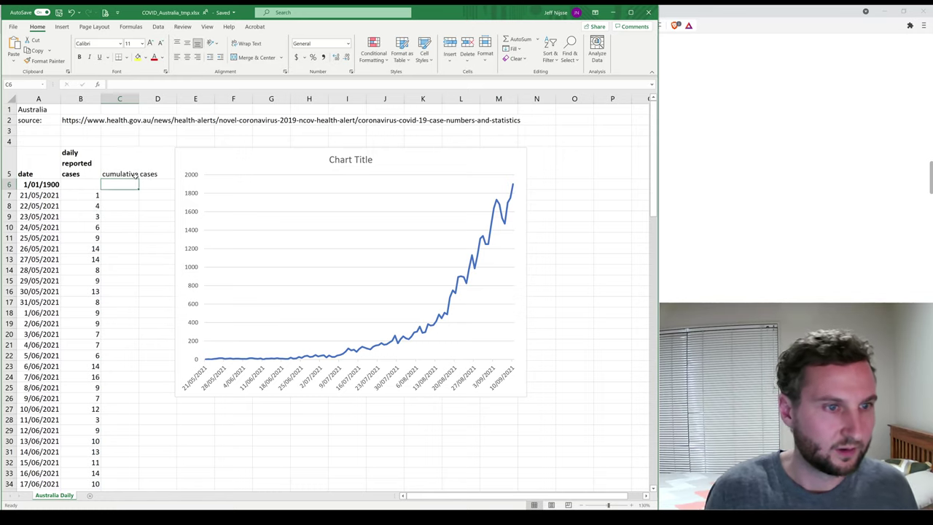
pyautogui.click(136, 175)
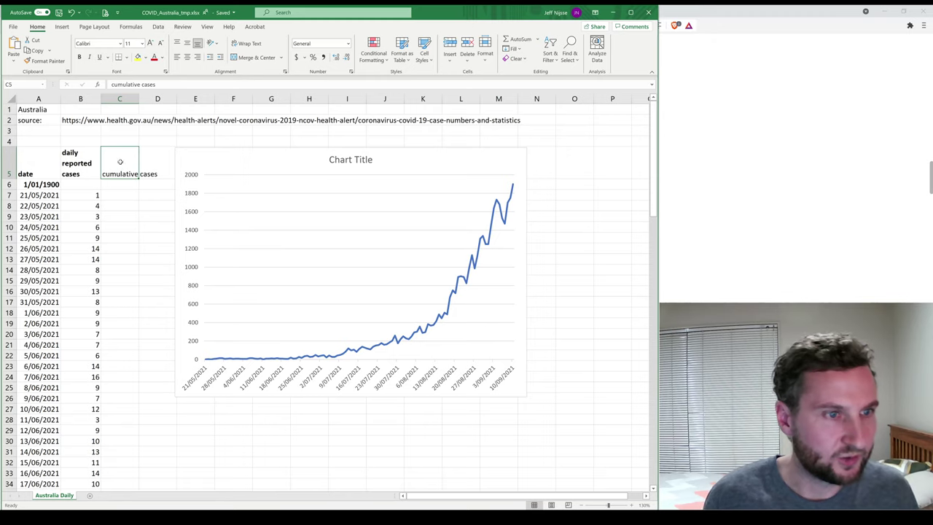
pyautogui.click(82, 162)
pyautogui.click(43, 60)
pyautogui.click(111, 171)
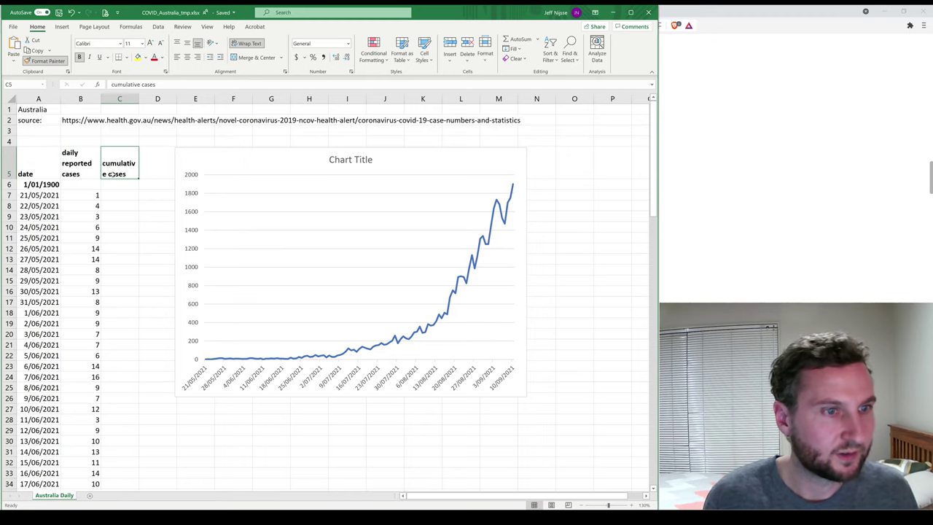
pyautogui.moveTo(139, 98); pyautogui.dragTo(149, 99)
pyautogui.click(118, 197)
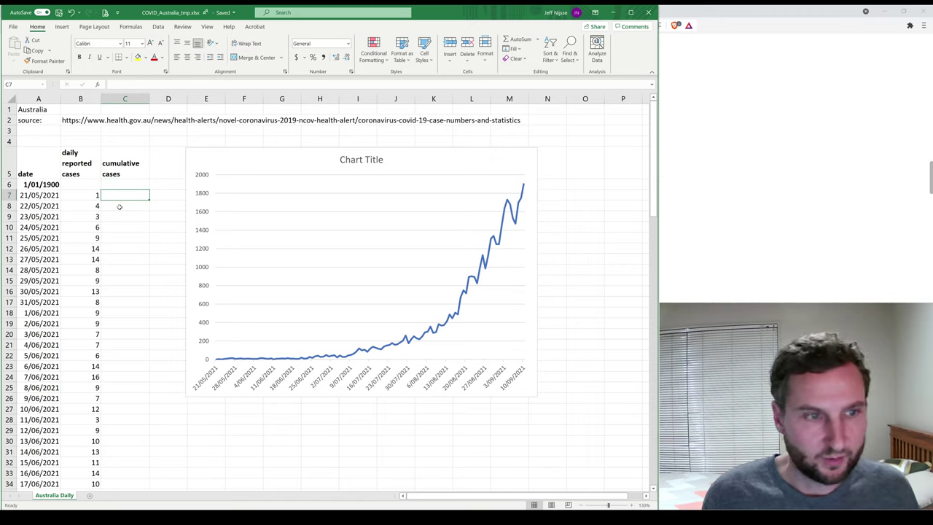
# - Delete the stray 1/01/1900 row so data starts at 21/05/2021, then return to Brave
pyautogui.click(43, 186)
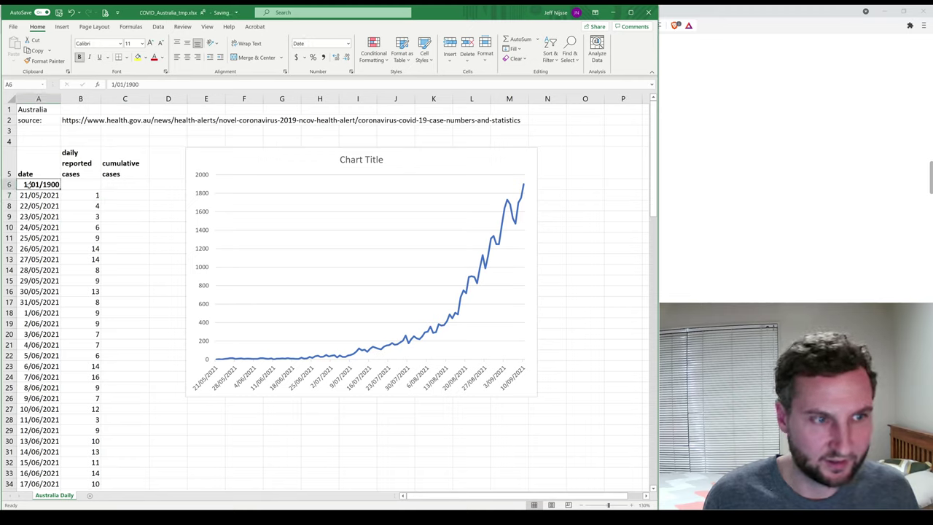
pyautogui.press('Delete')
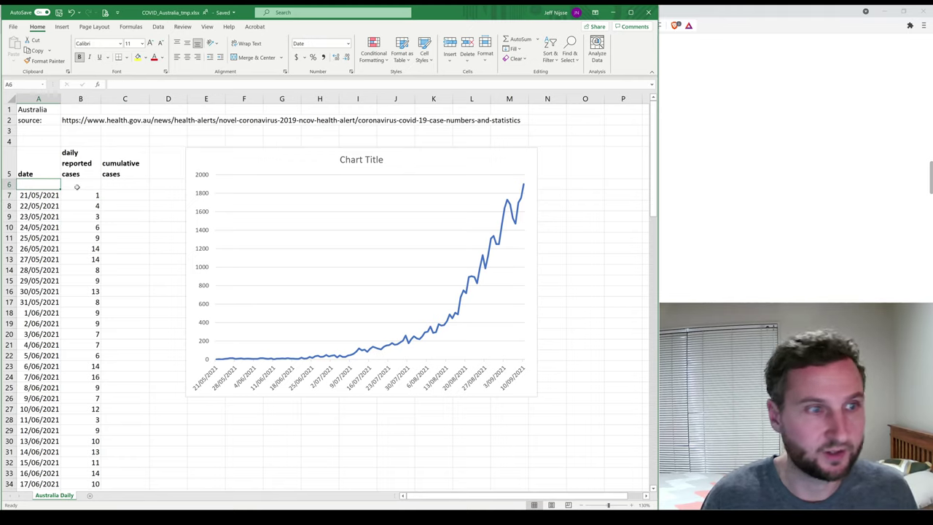
pyautogui.rightClick(9, 184)
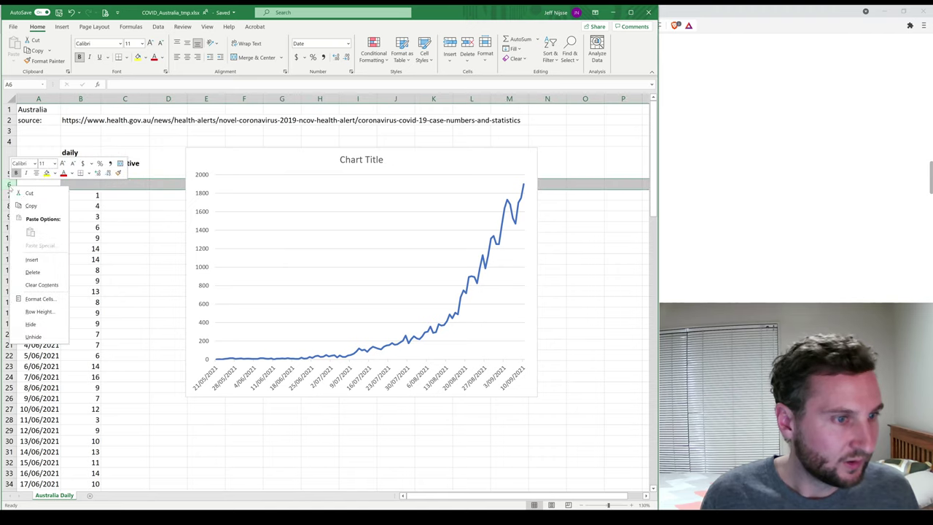
pyautogui.click(33, 272)
pyautogui.click(80, 184)
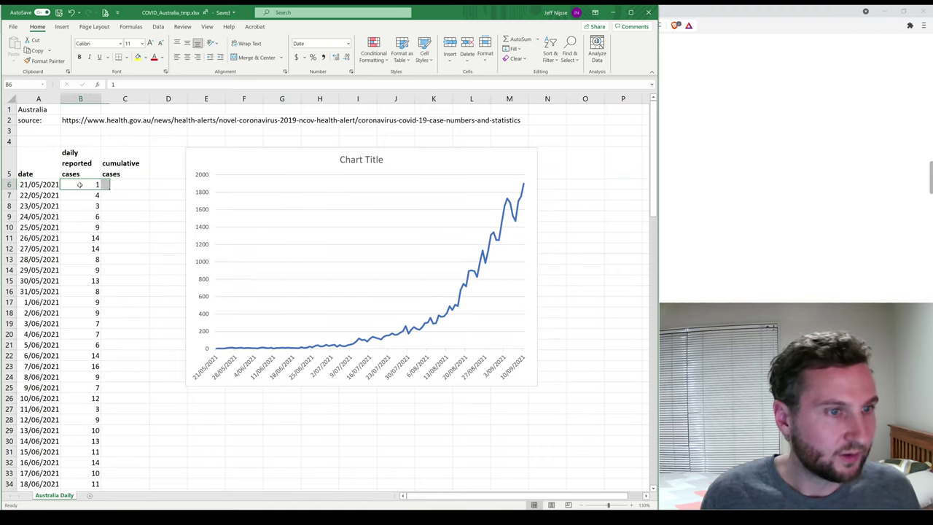
pyautogui.click(49, 186)
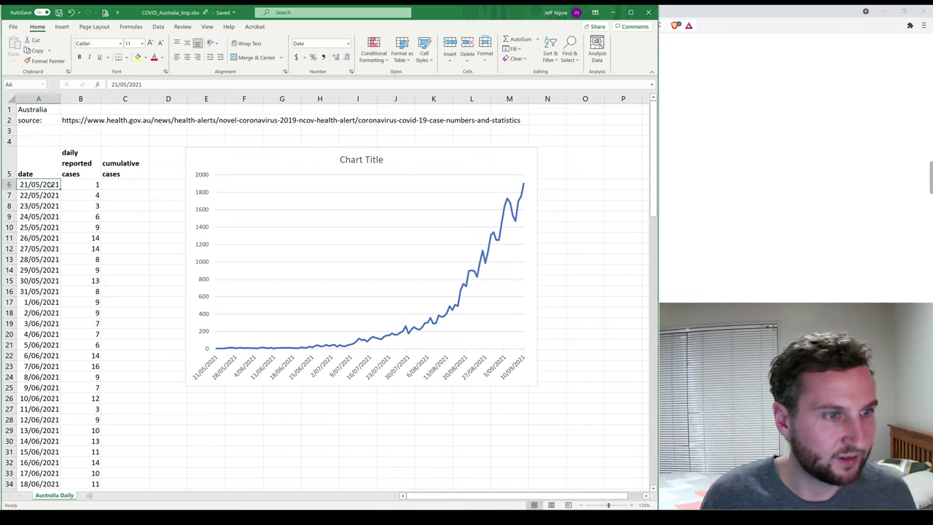
pyautogui.hotkey('alt', 'Tab')
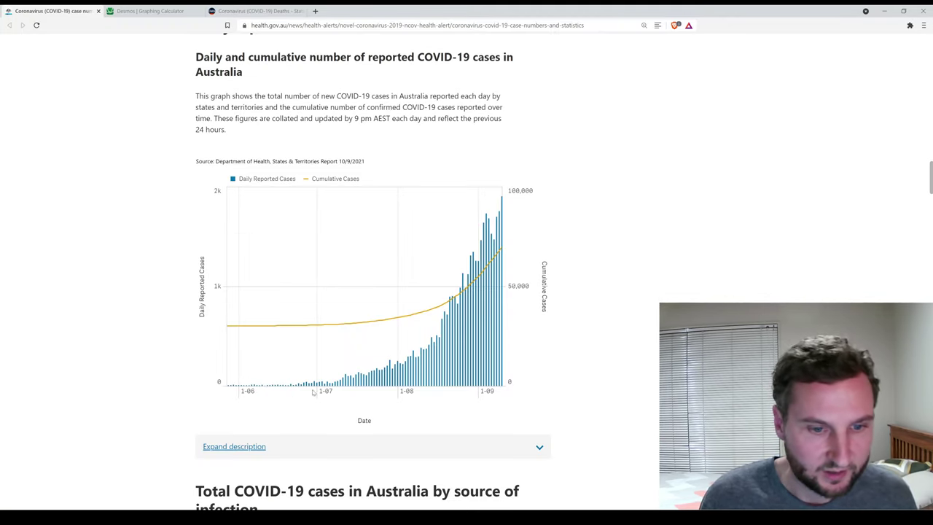
# - Zoom the browser chart to late May 2021, read 29,999 cumulative cases for 21/5/2021, and return to Excel
pyautogui.scroll(-2, 293, 354)
pyautogui.moveTo(292, 355); pyautogui.dragTo(325, 351)
pyautogui.scroll(3, 336, 389)
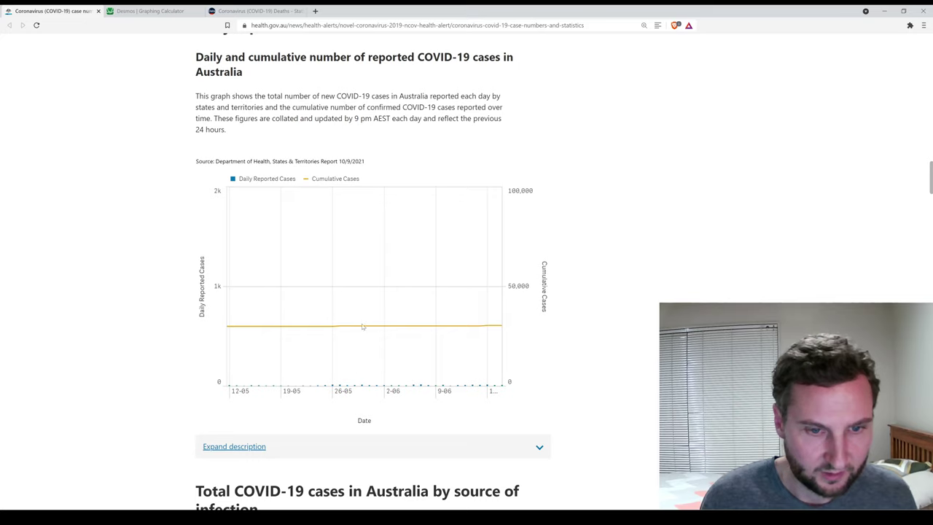
pyautogui.moveTo(362, 329)
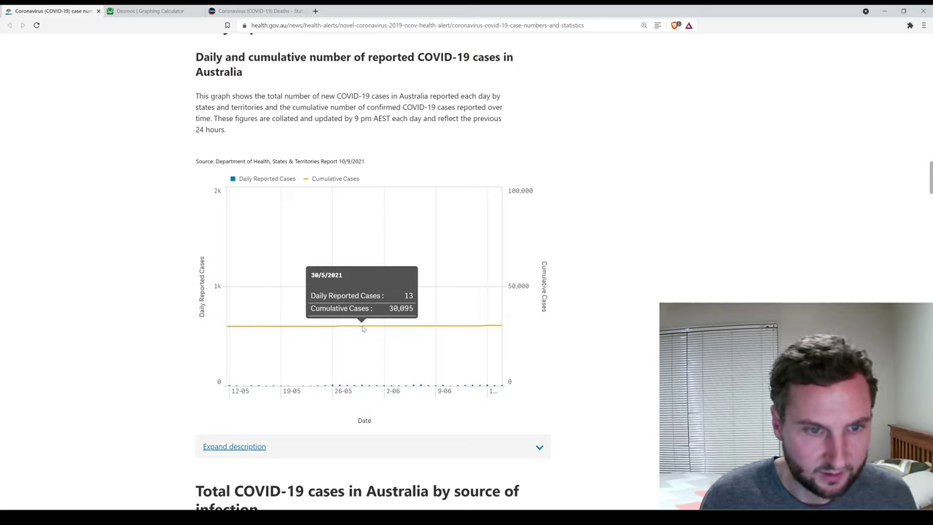
pyautogui.moveTo(328, 330)
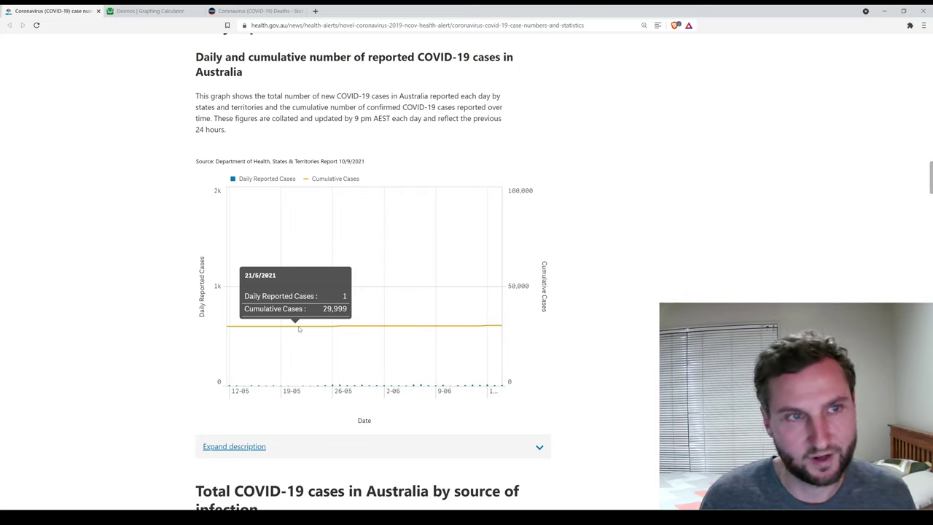
pyautogui.hotkey('alt', 'Tab')
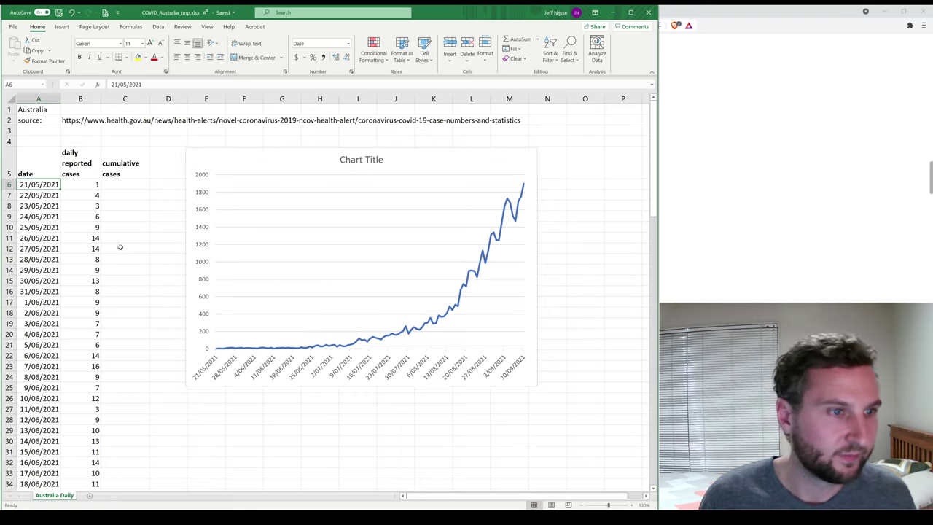
# - Enter cumulative totals 29999 in C6 and 30004 in C7, then scroll through the data
pyautogui.click(116, 184)
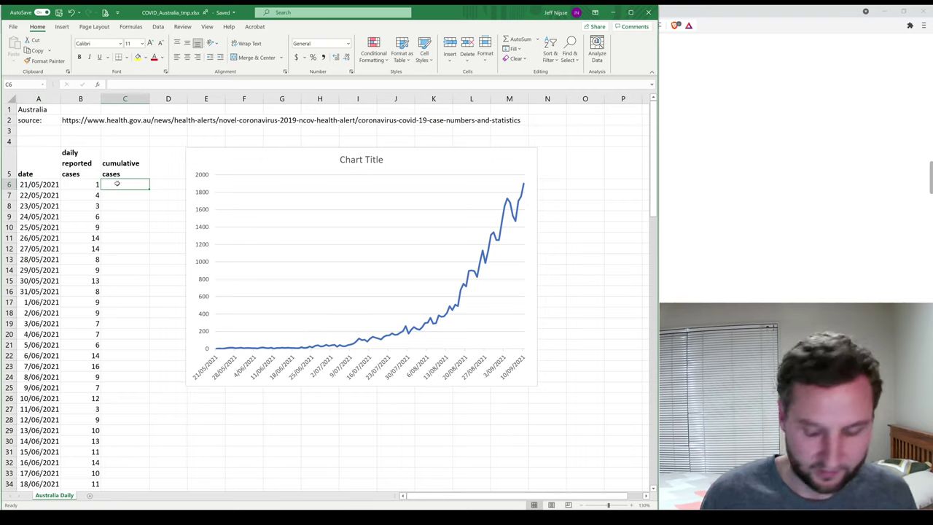
pyautogui.write('29999')
pyautogui.press('Return')
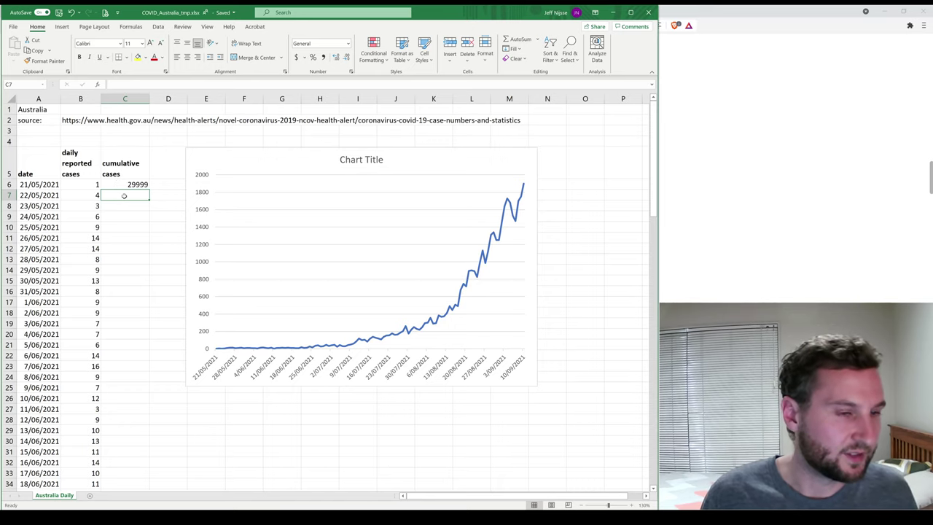
pyautogui.click(81, 195)
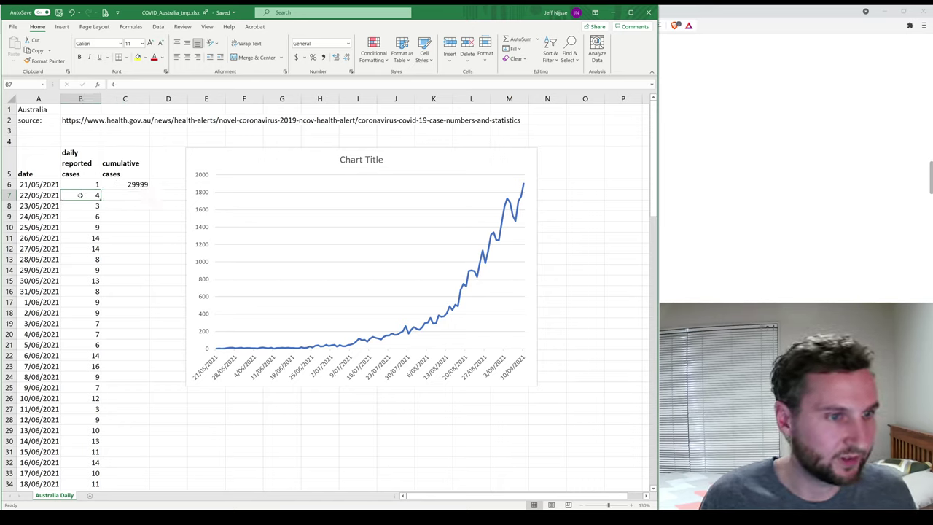
pyautogui.click(122, 196)
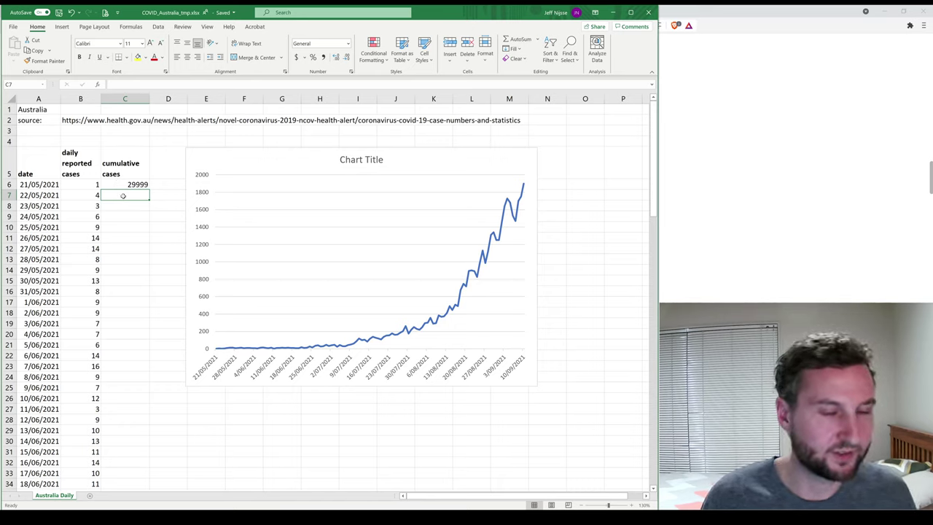
pyautogui.write('30004')
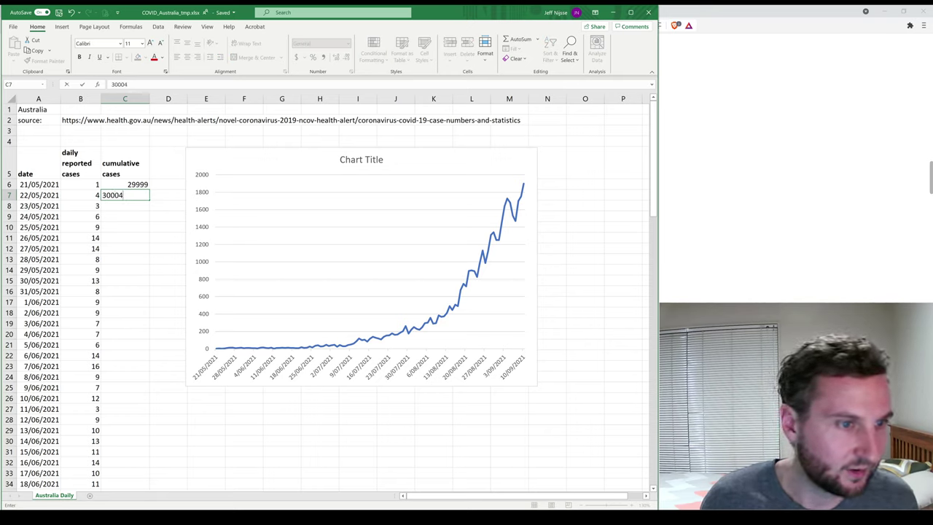
pyautogui.press('Return')
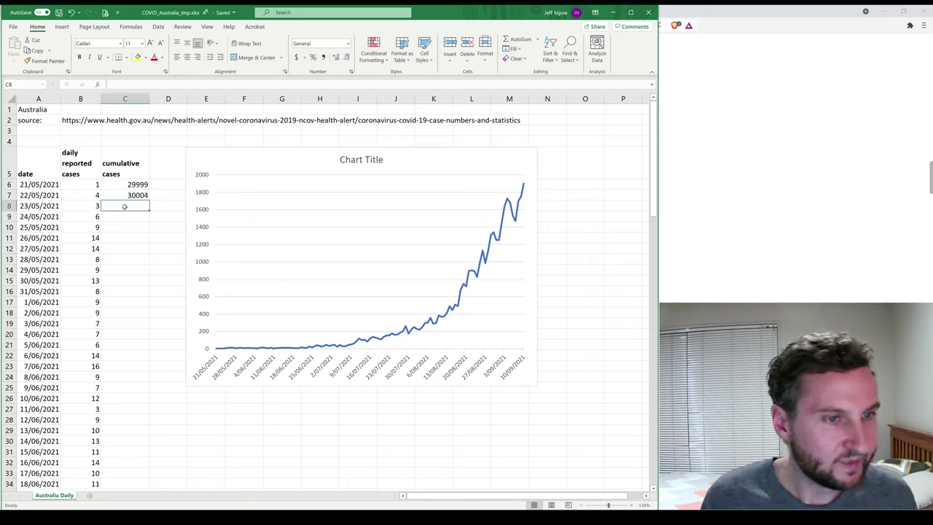
pyautogui.scroll(-20, 114, 253)
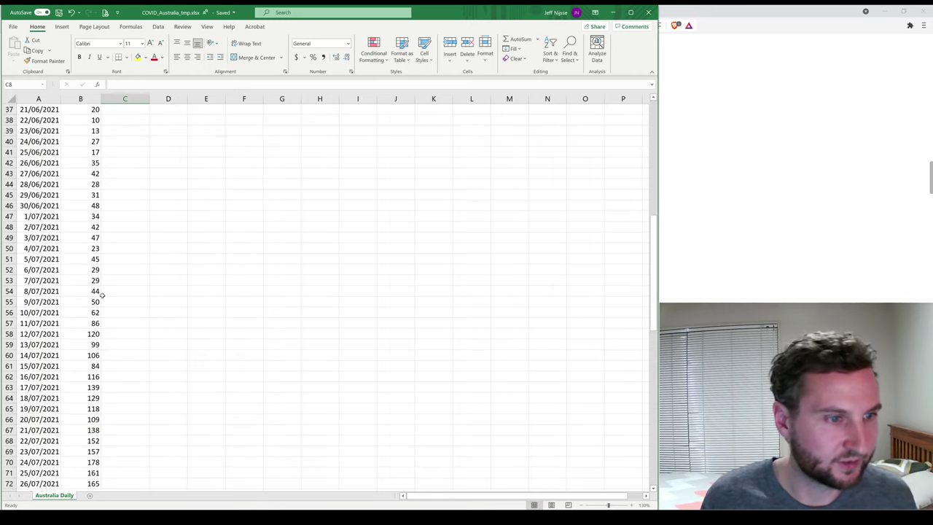
pyautogui.scroll(-3, 103, 295)
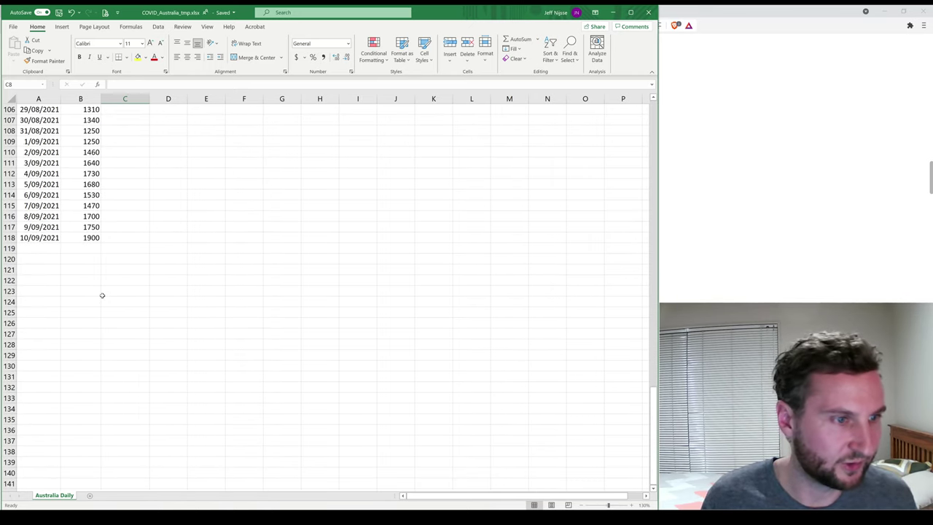
pyautogui.scroll(7, 102, 295)
pyautogui.scroll(20, 107, 291)
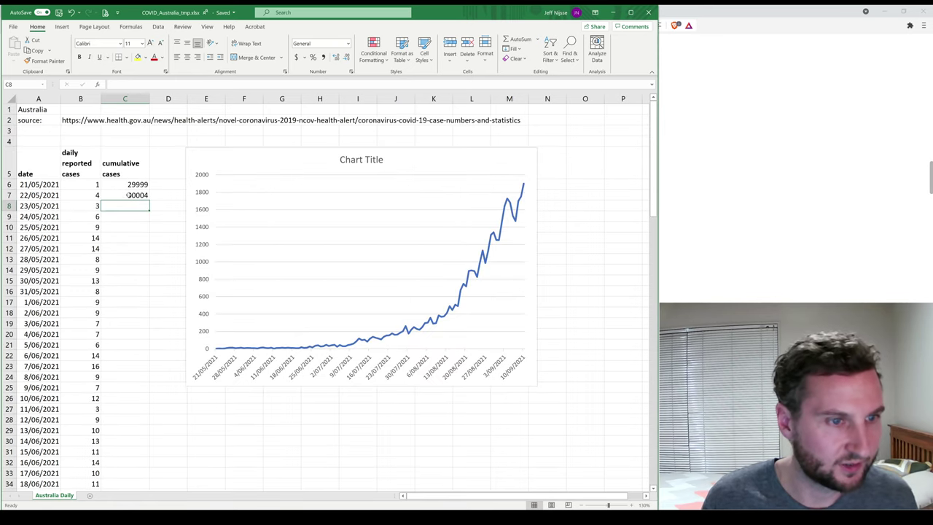
# - Enter the running-total formula =B8+C7 in C8
pyautogui.write('=')
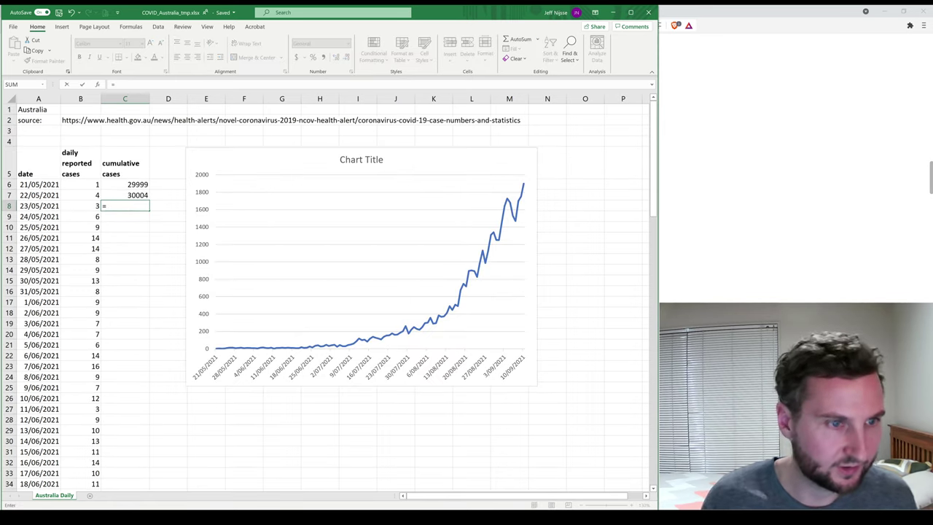
pyautogui.click(83, 206)
pyautogui.write('+')
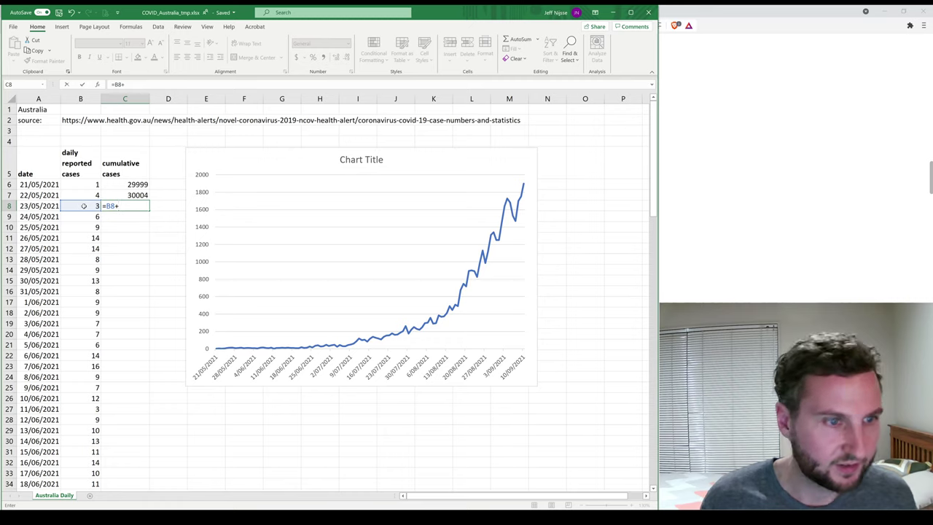
pyautogui.click(122, 195)
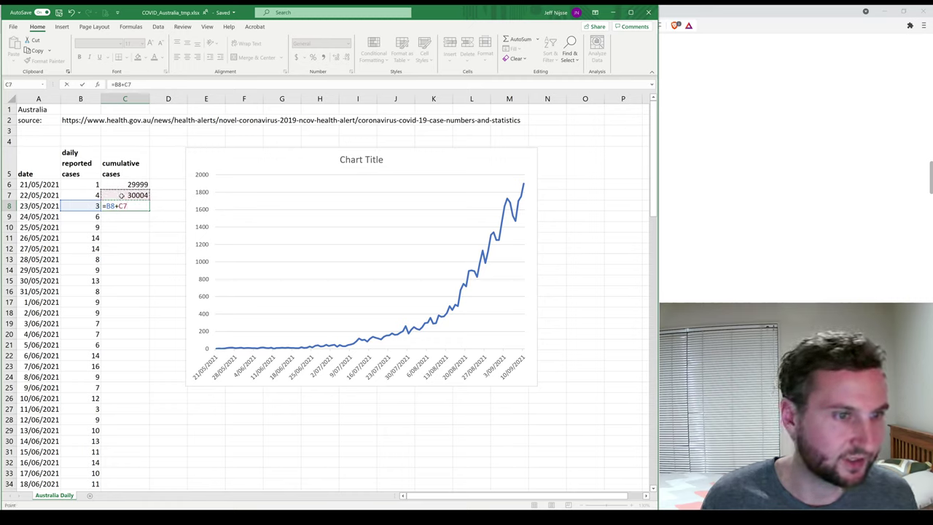
pyautogui.press('Return')
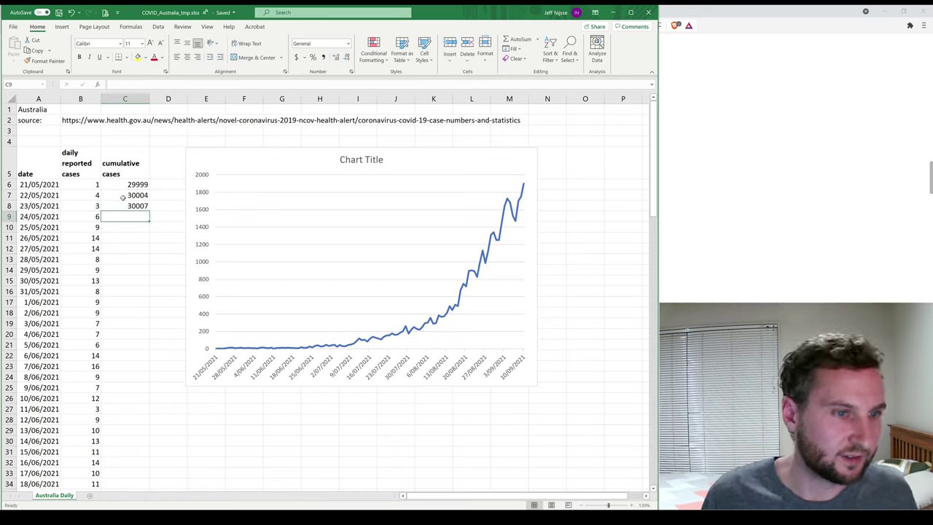
pyautogui.click(124, 197)
pyautogui.click(94, 207)
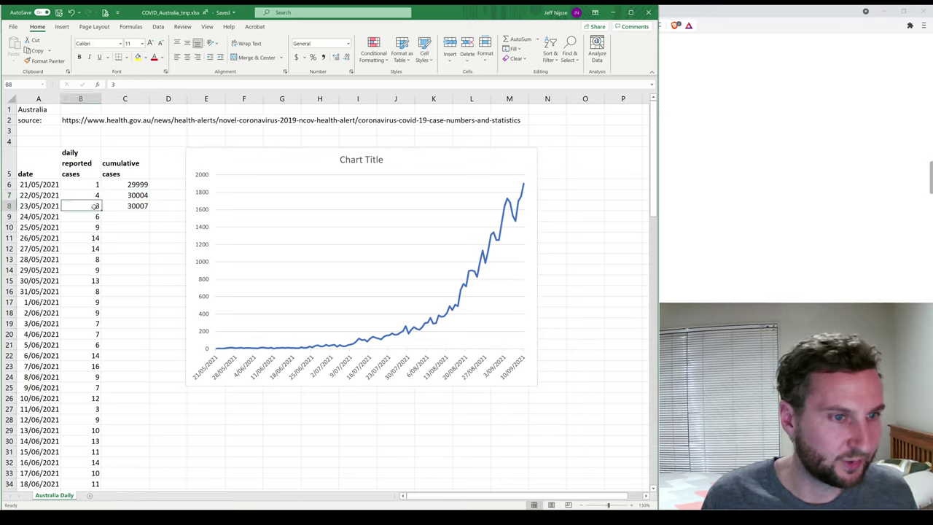
pyautogui.click(129, 206)
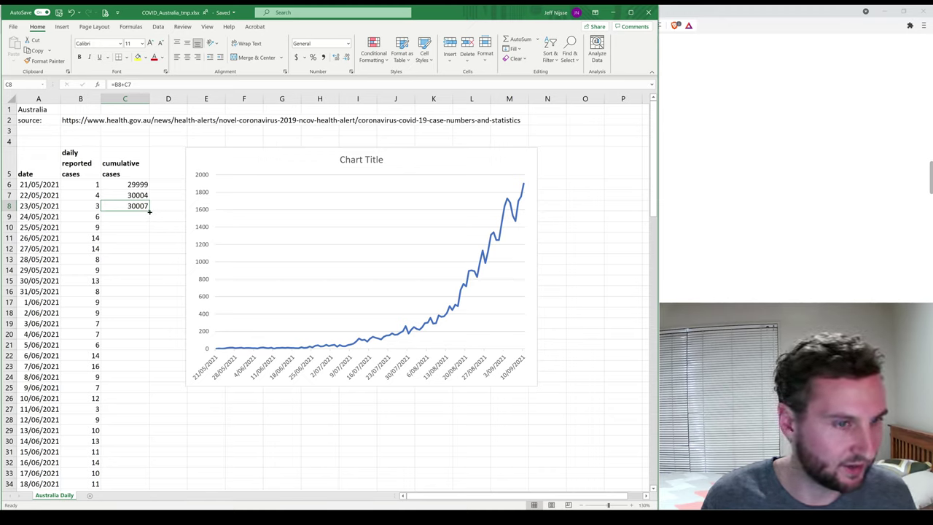
# - Copy the running-total formula down to C14 and check where the data ends
pyautogui.moveTo(150, 211); pyautogui.dragTo(151, 222)
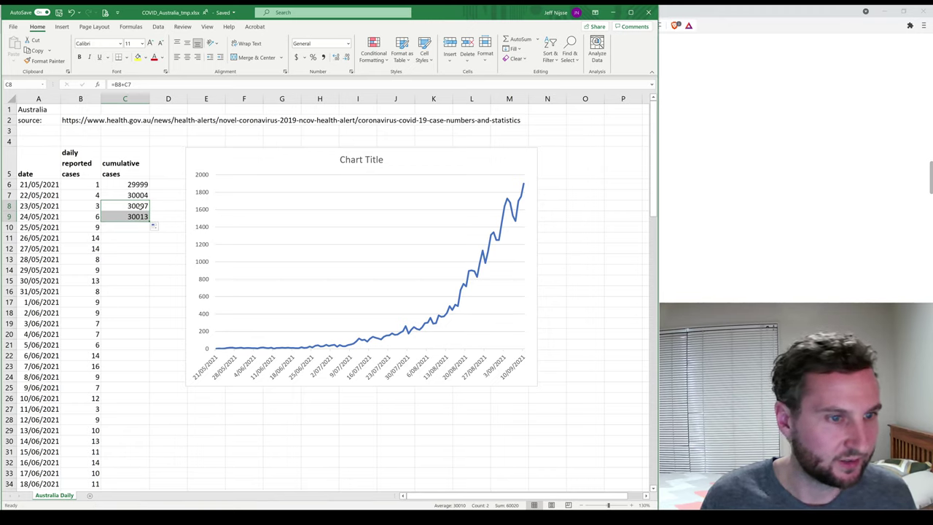
pyautogui.click(140, 207)
pyautogui.click(145, 219)
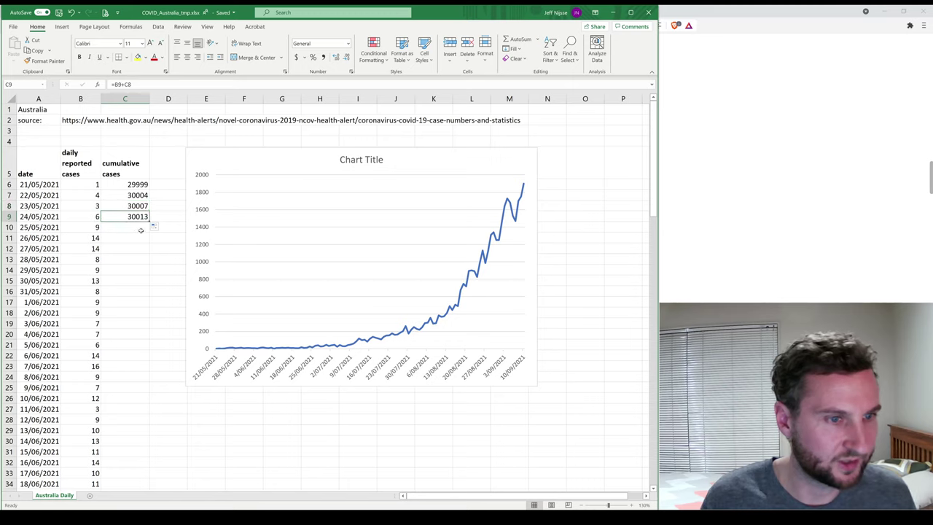
pyautogui.moveTo(150, 221); pyautogui.dragTo(151, 273)
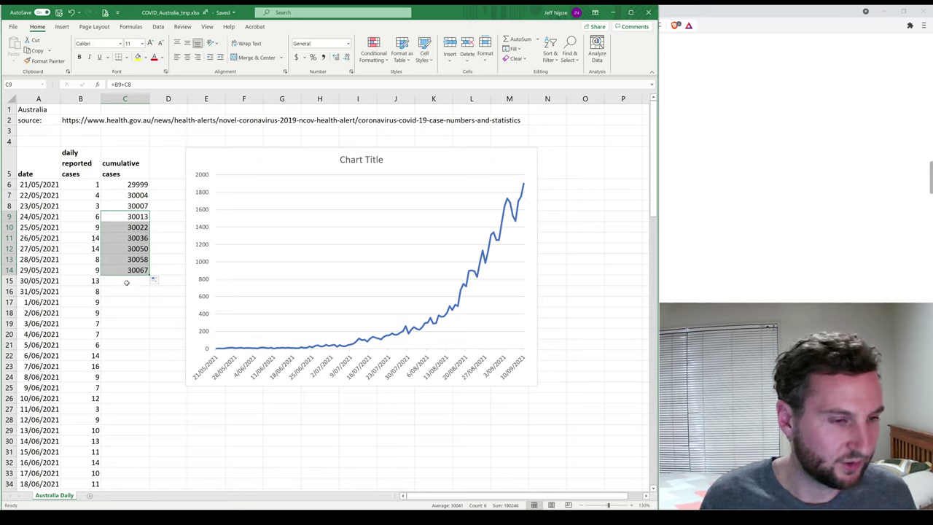
pyautogui.click(125, 281)
pyautogui.click(92, 280)
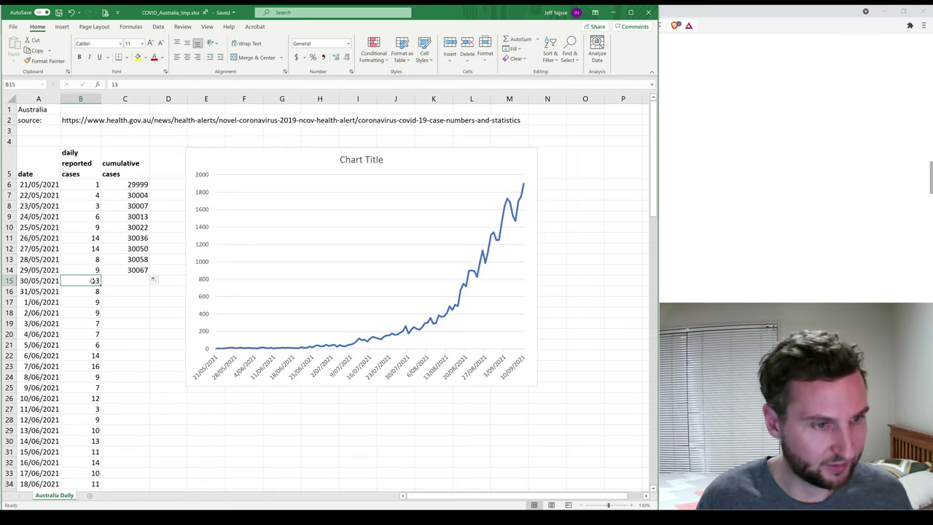
pyautogui.hotkey('ctrl', 'Down')
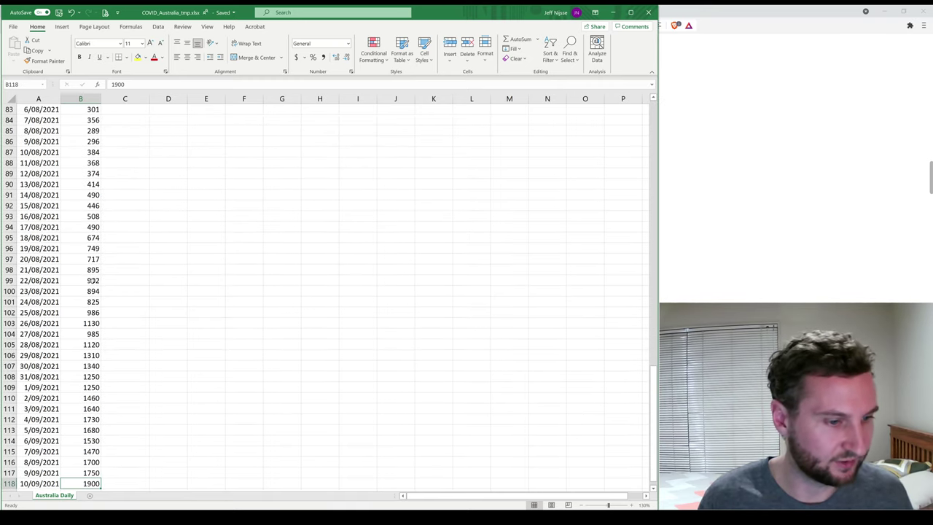
pyautogui.scroll(-1, 124, 451)
pyautogui.click(124, 451)
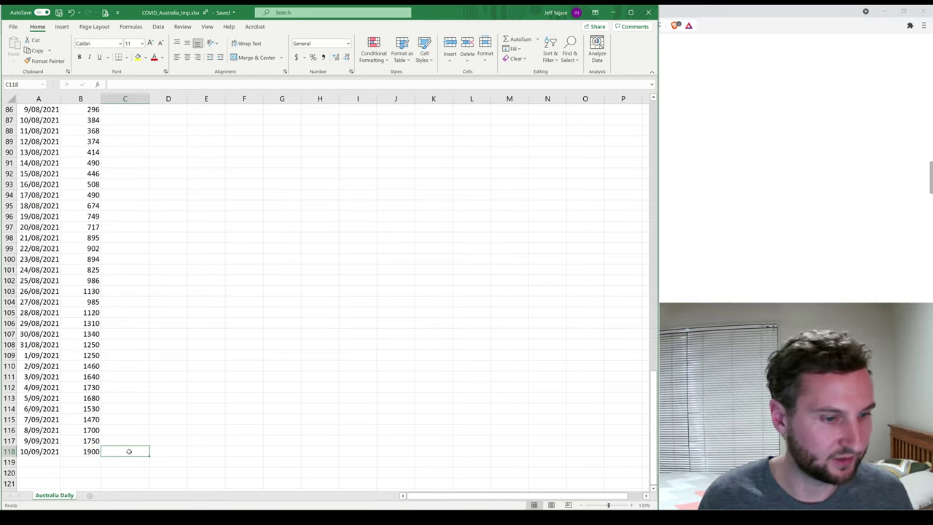
pyautogui.hotkey('ctrl', 'Up')
pyautogui.scroll(4, 127, 430)
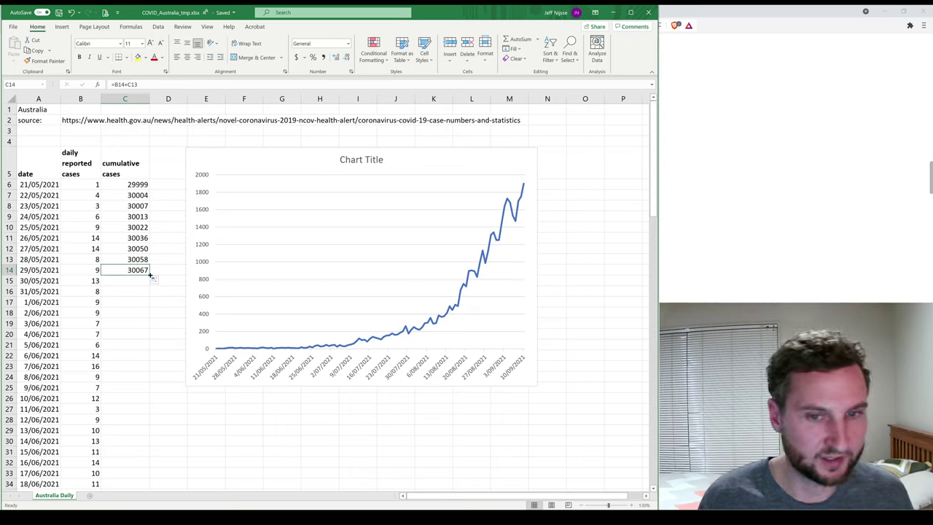
# - Fill the formula down to 10/09/2021 and confirm the final total of 69906
pyautogui.doubleClick(150, 273)
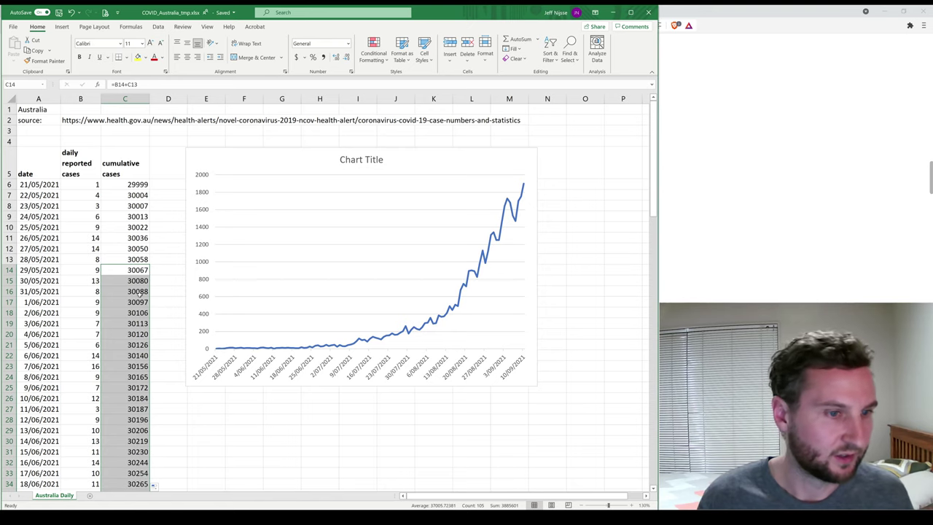
pyautogui.hotkey('ctrl', 'Down')
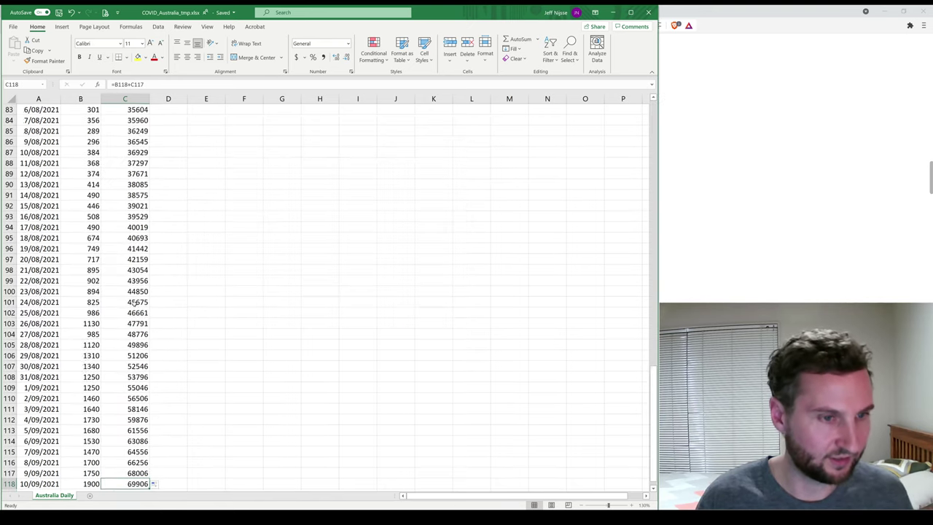
pyautogui.scroll(-2, 135, 305)
pyautogui.scroll(-1, 135, 305)
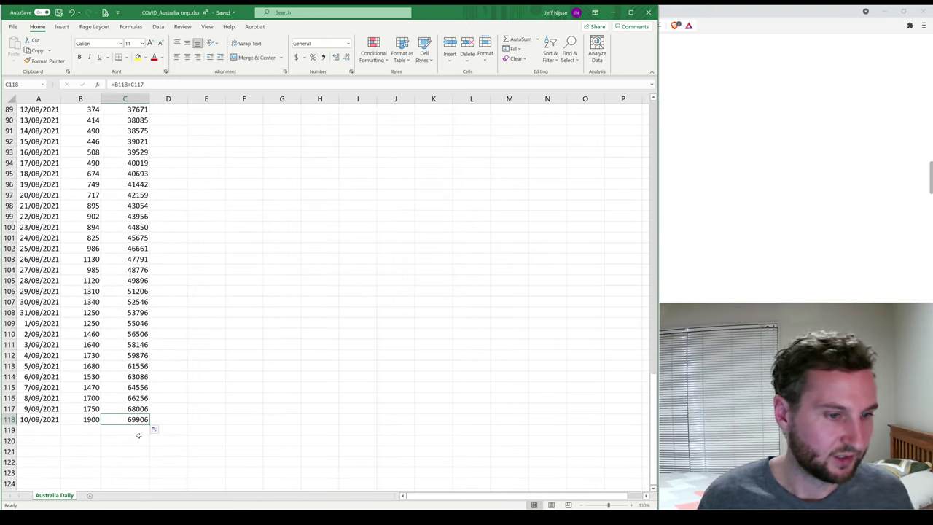
pyautogui.click(130, 431)
pyautogui.click(119, 419)
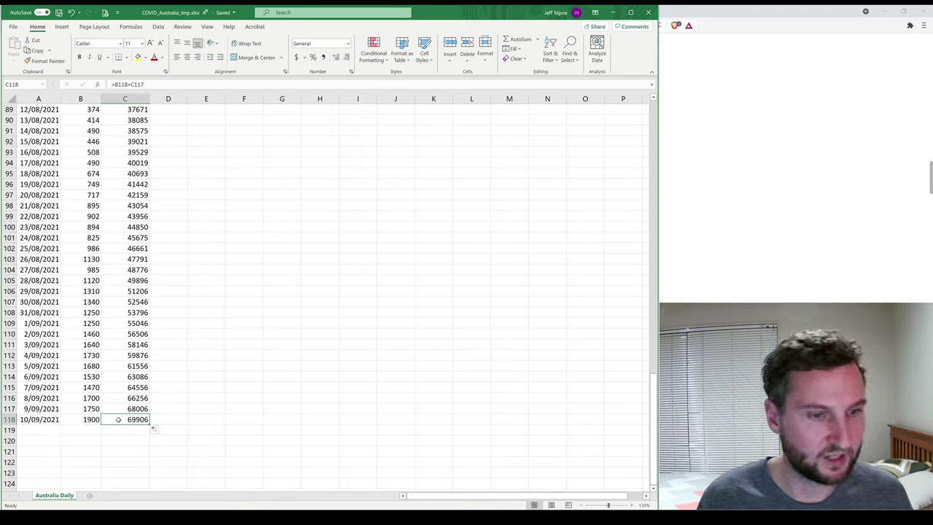
# - Zoom the browser chart to July–September, read 69,911 cumulative cases for 10/9/2021, and return to Excel
pyautogui.hotkey('alt', 'Tab')
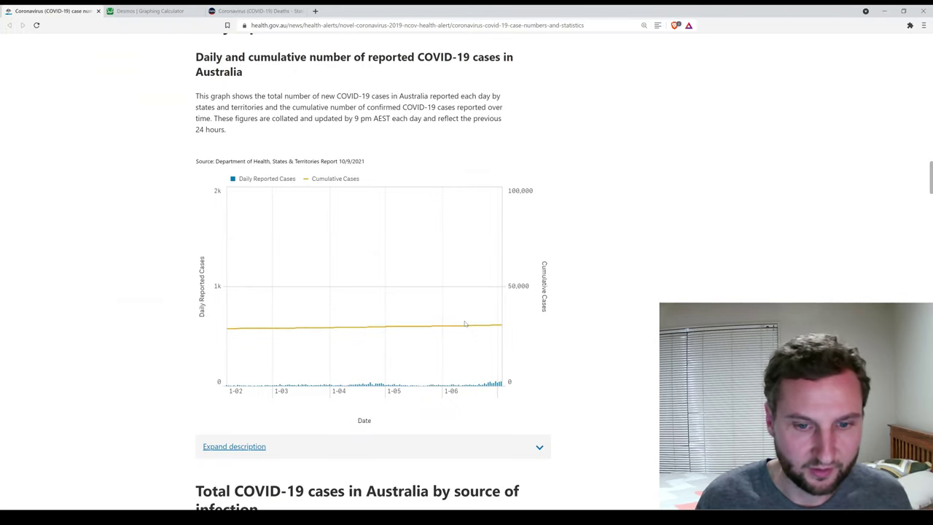
pyautogui.moveTo(501, 277); pyautogui.dragTo(441, 264)
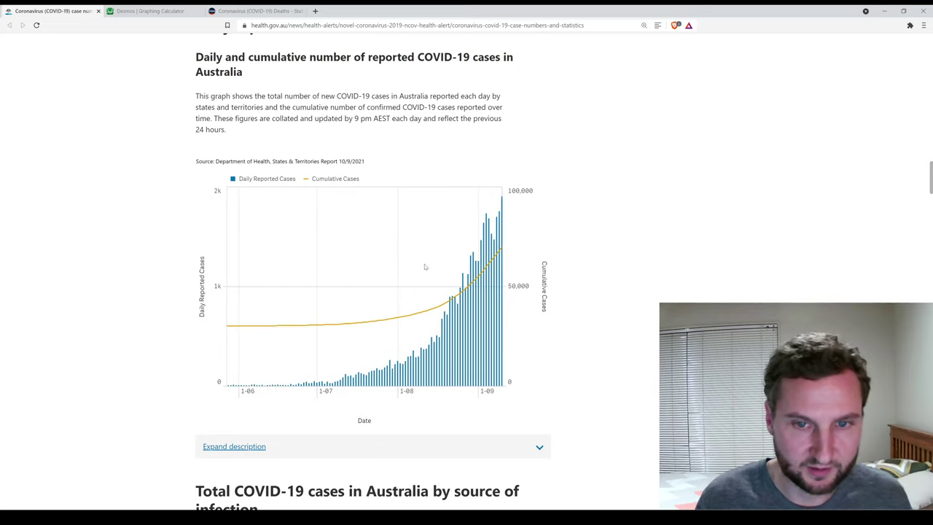
pyautogui.scroll(3, 462, 251)
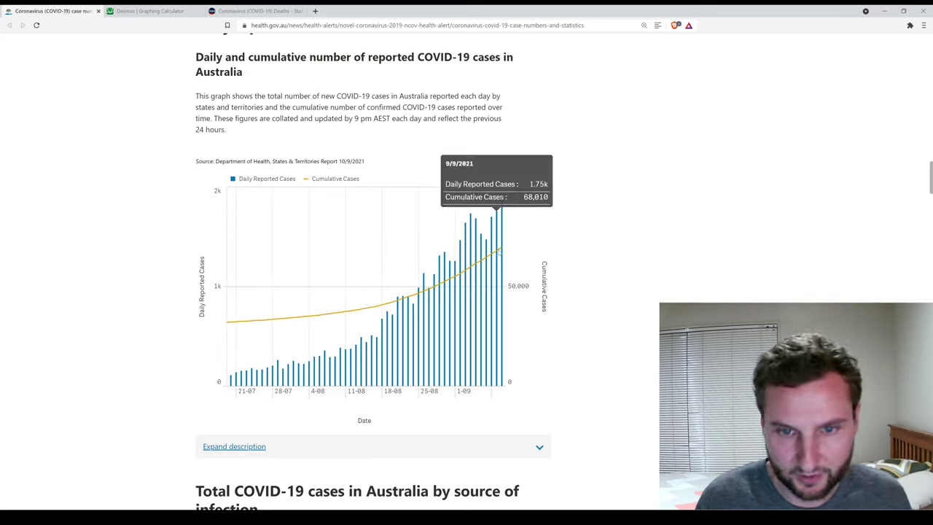
pyautogui.moveTo(504, 251)
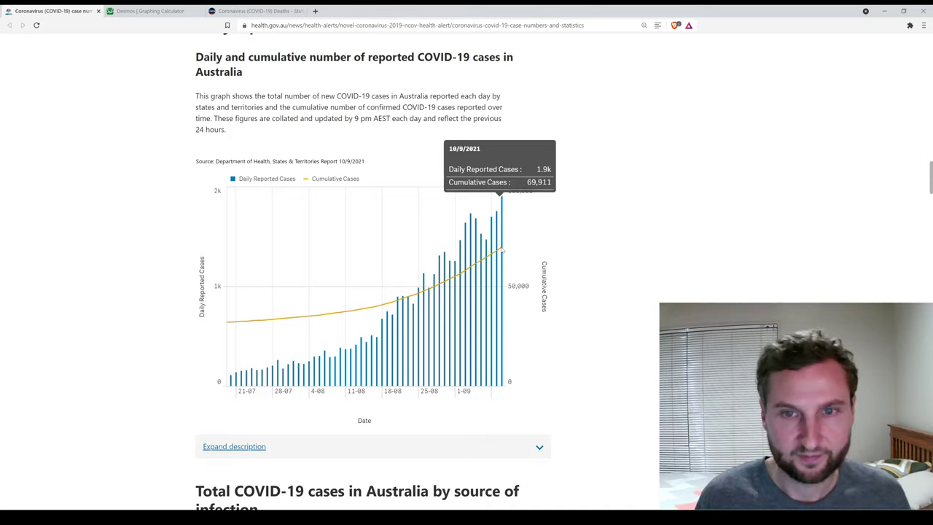
pyautogui.hotkey('alt', 'Tab')
pyautogui.click(162, 419)
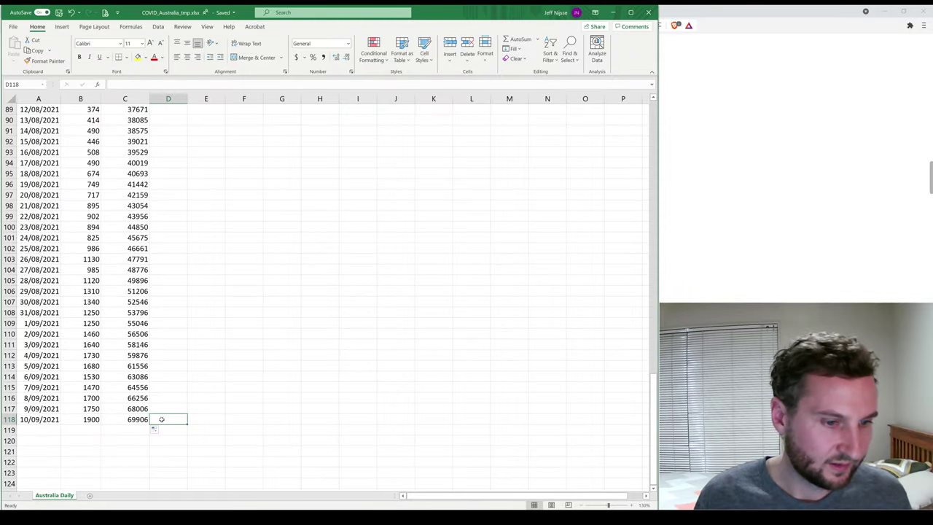
pyautogui.write('69')
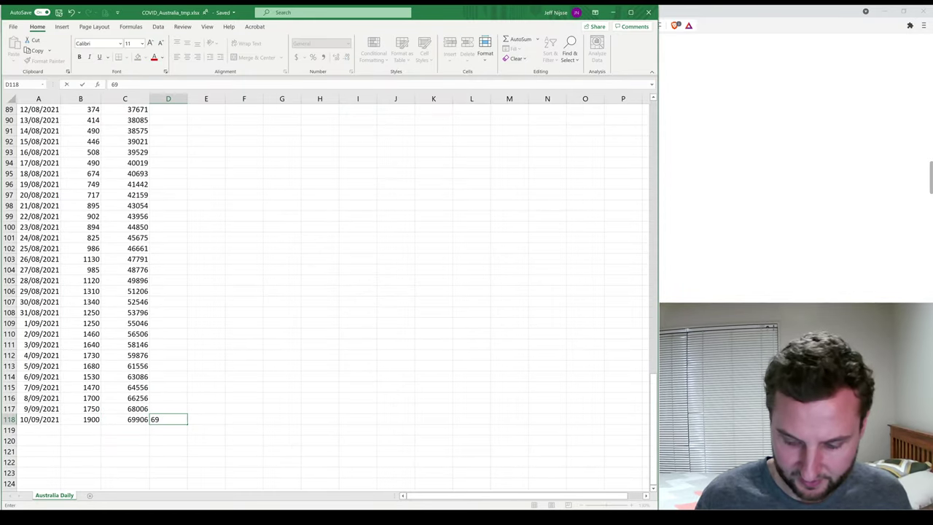
pyautogui.write('911')
pyautogui.press('Return')
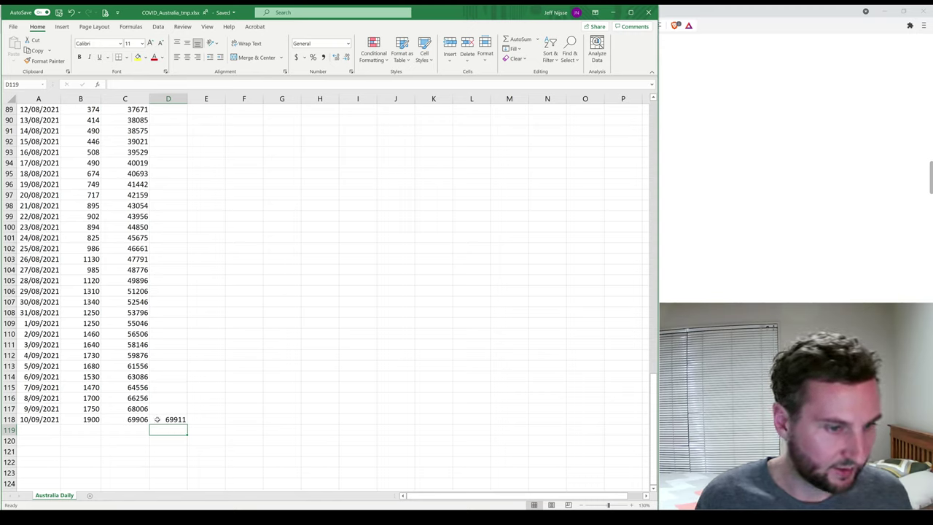
pyautogui.moveTo(145, 419); pyautogui.dragTo(158, 420)
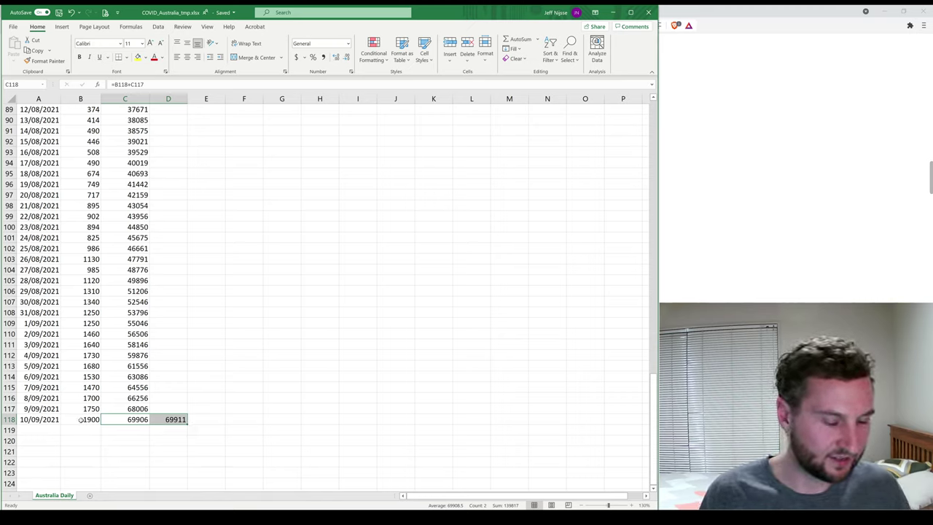
pyautogui.moveTo(81, 419); pyautogui.dragTo(86, 249)
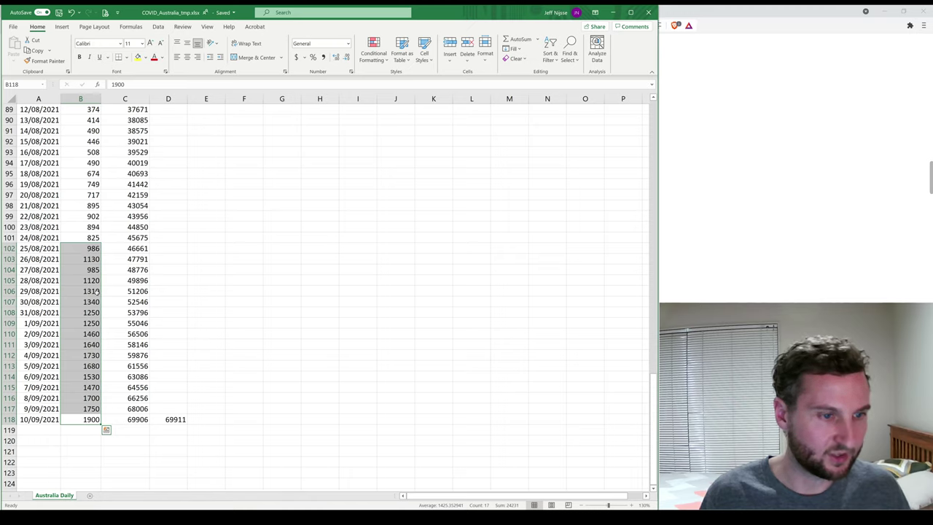
pyautogui.click(90, 421)
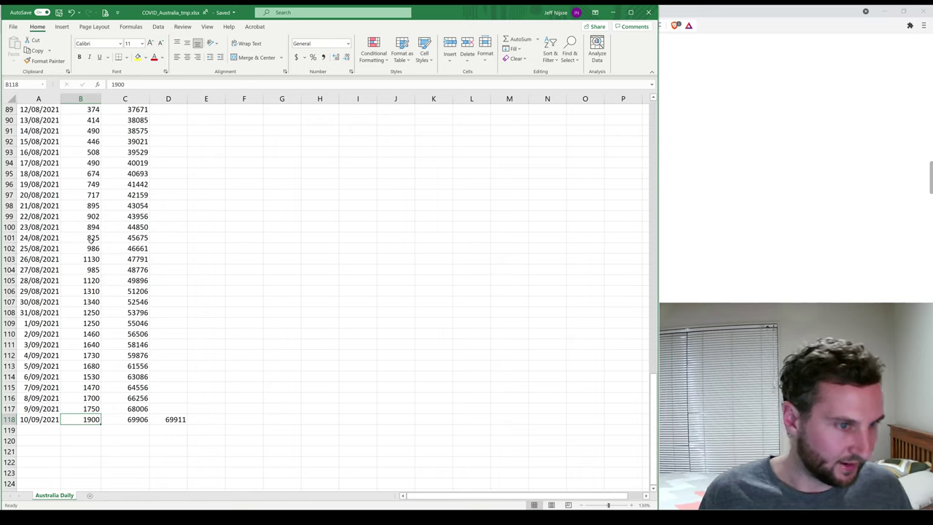
pyautogui.click(79, 259)
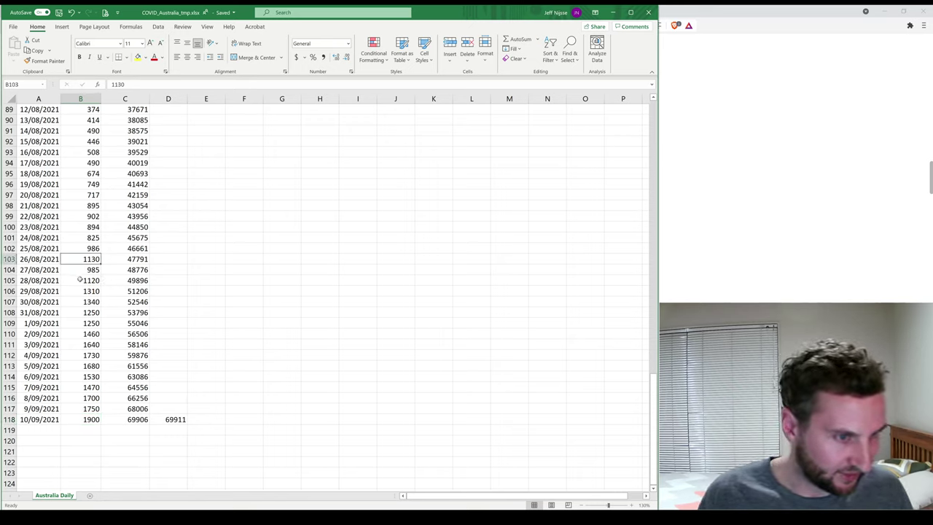
pyautogui.moveTo(81, 281); pyautogui.dragTo(89, 420)
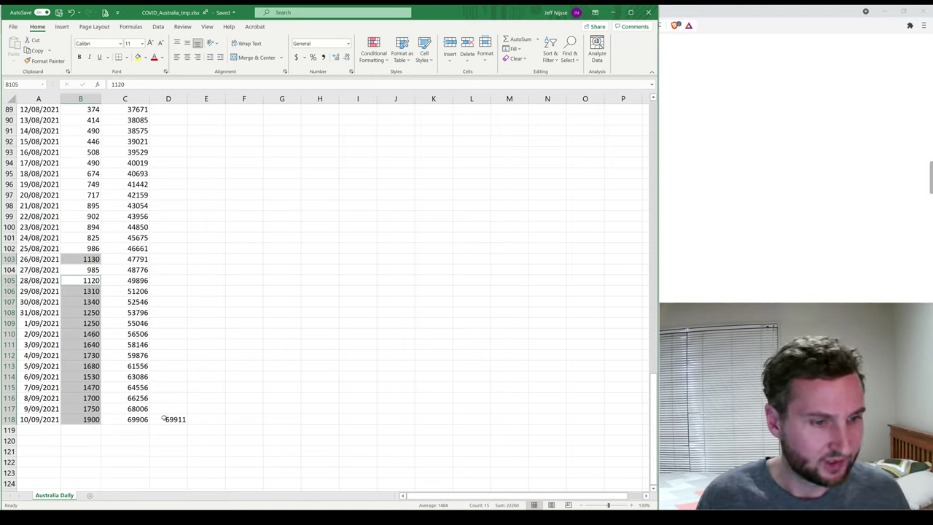
pyautogui.click(132, 419)
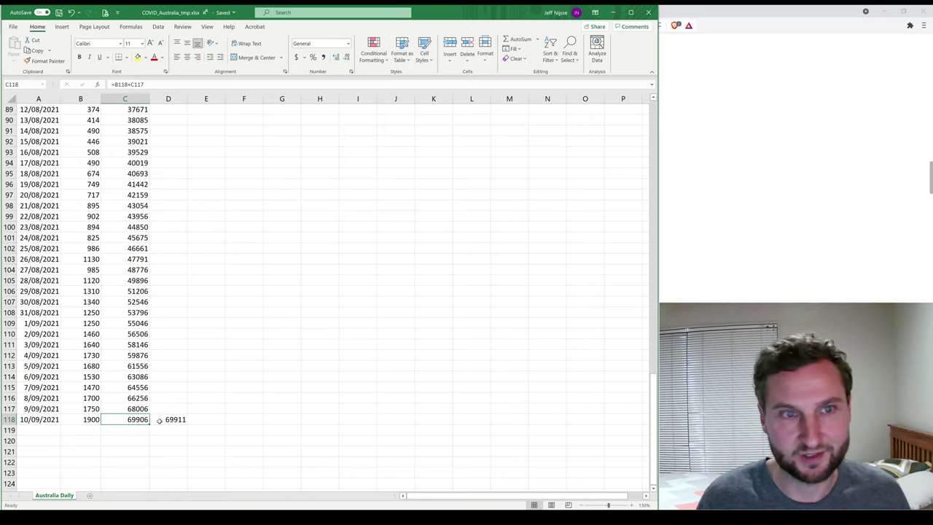
pyautogui.hotkey('alt', 'Tab')
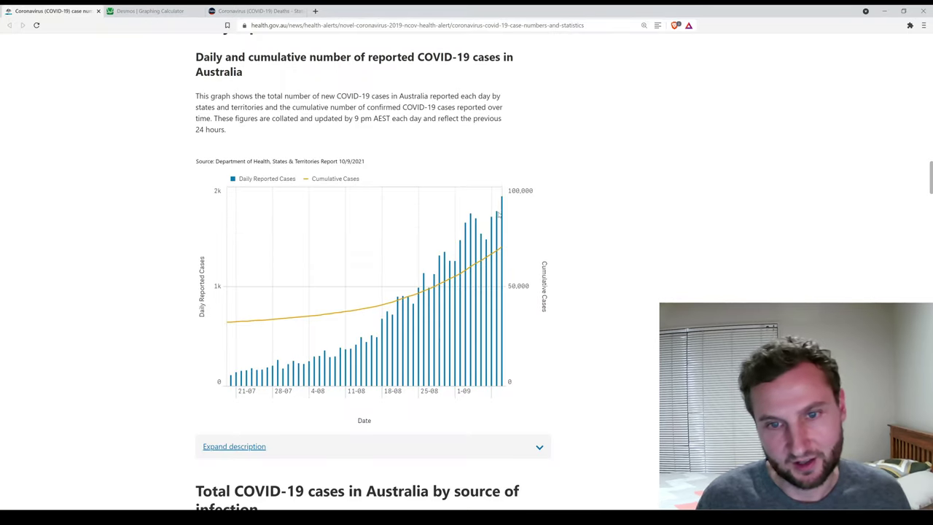
pyautogui.moveTo(498, 252)
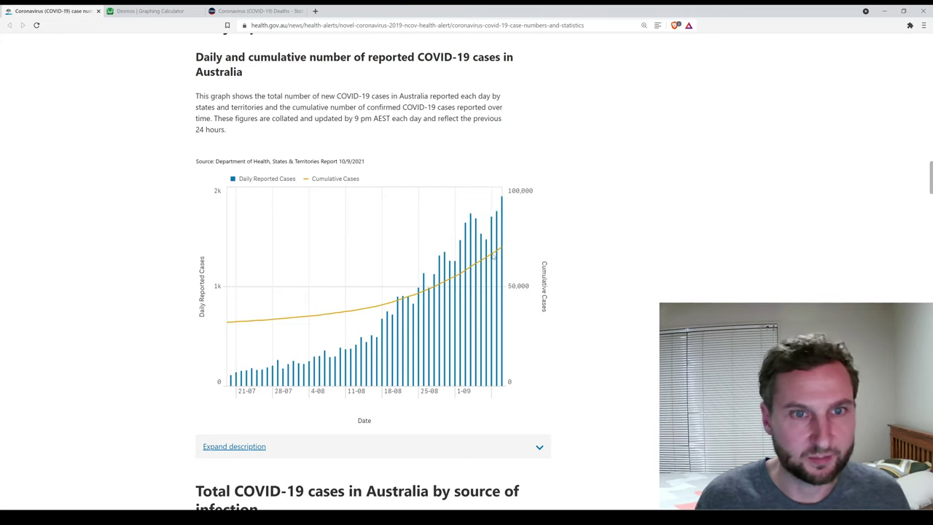
pyautogui.hotkey('alt', 'Tab')
# - Clear the stray 69911 value beside the totals and return to the top
pyautogui.moveTo(166, 421); pyautogui.dragTo(166, 421)
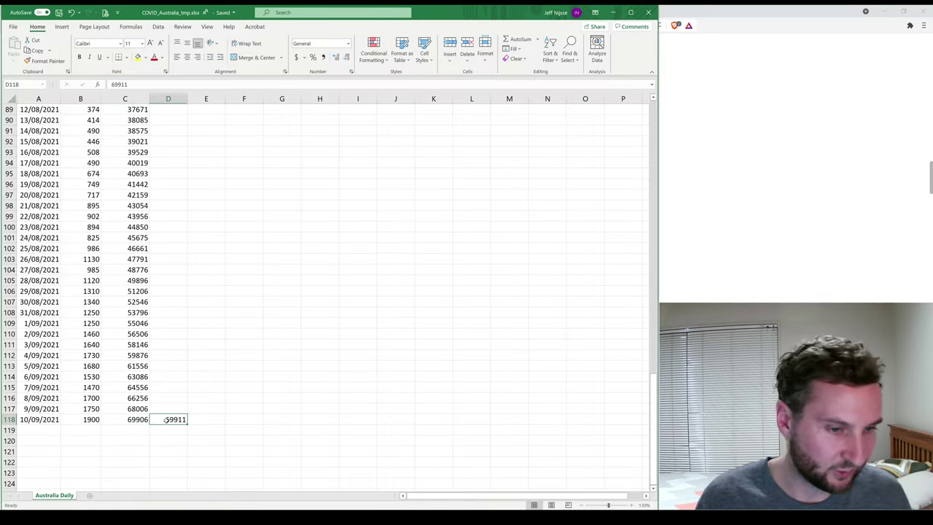
pyautogui.hotkey('ctrl', 'z')
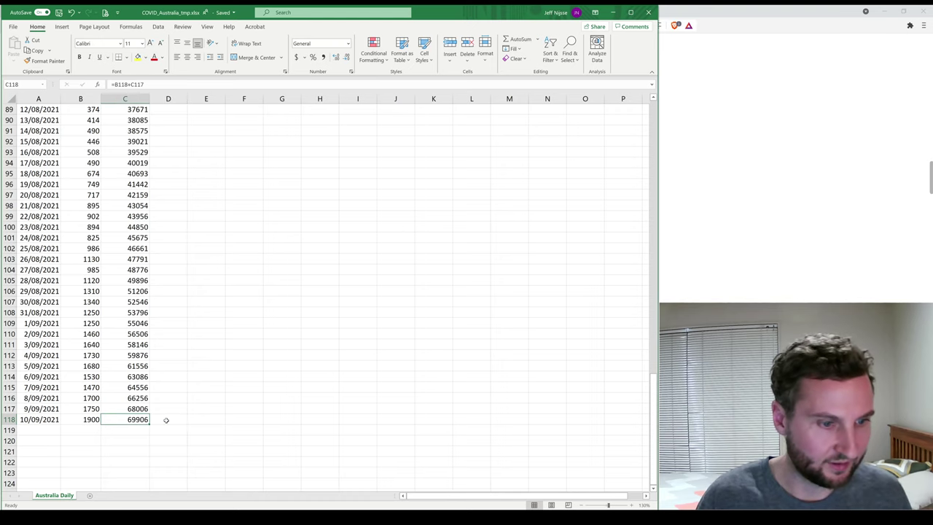
pyautogui.hotkey('ctrl', 'Up')
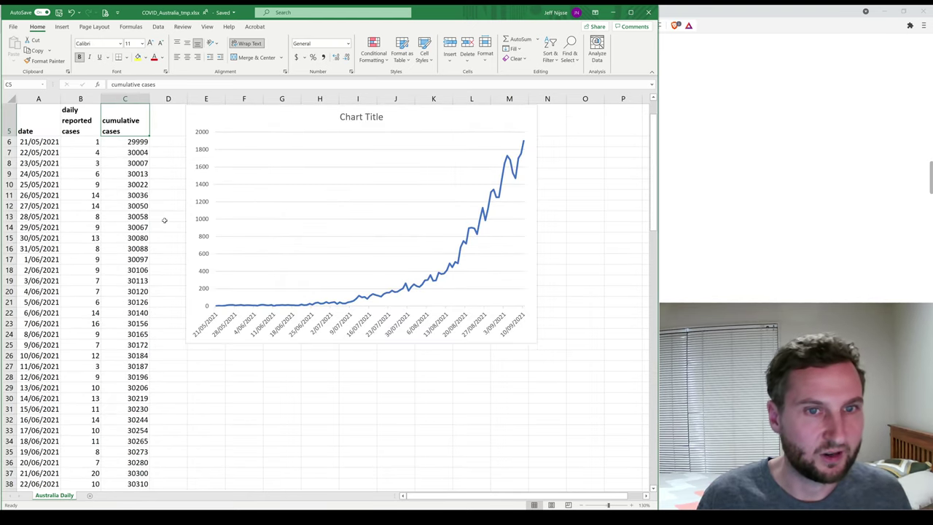
# - Delete the old daily cases chart
pyautogui.click(233, 121)
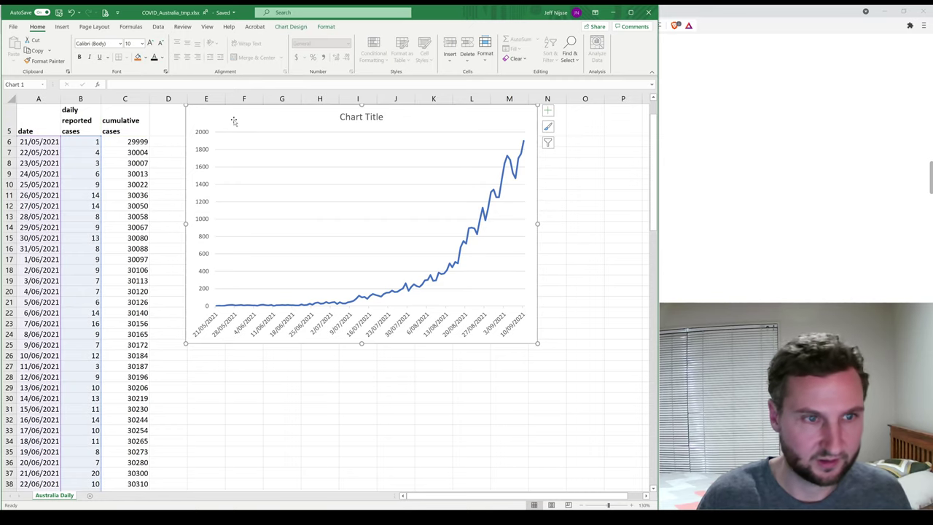
pyautogui.press('Delete')
pyautogui.scroll(2, 57, 123)
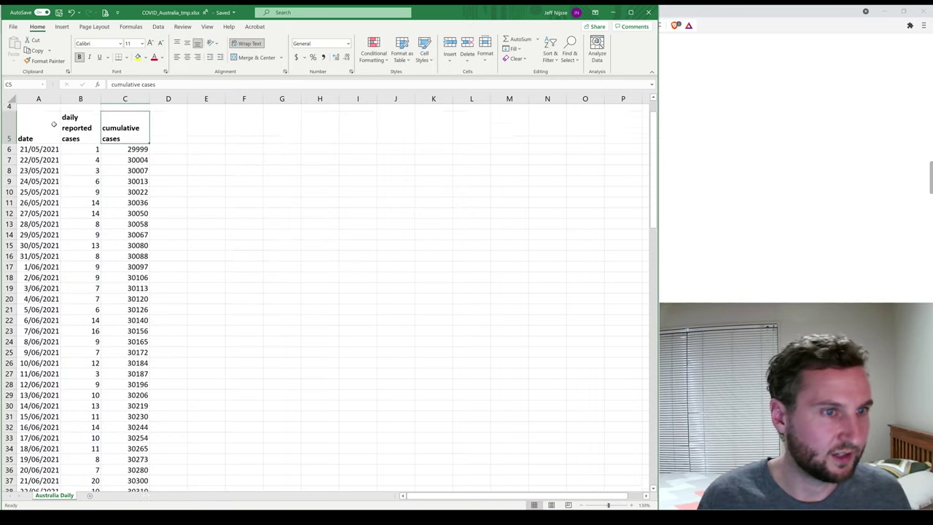
pyautogui.scroll(-2, 56, 123)
pyautogui.scroll(2, 57, 132)
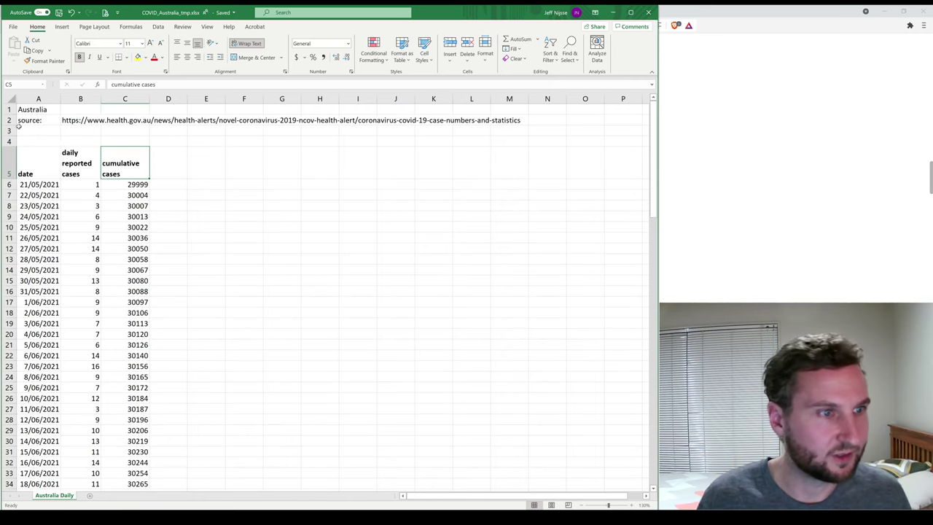
# - Delete title and source rows 1–4, then select the date and cumulative cases columns
pyautogui.moveTo(8, 142); pyautogui.dragTo(8, 107)
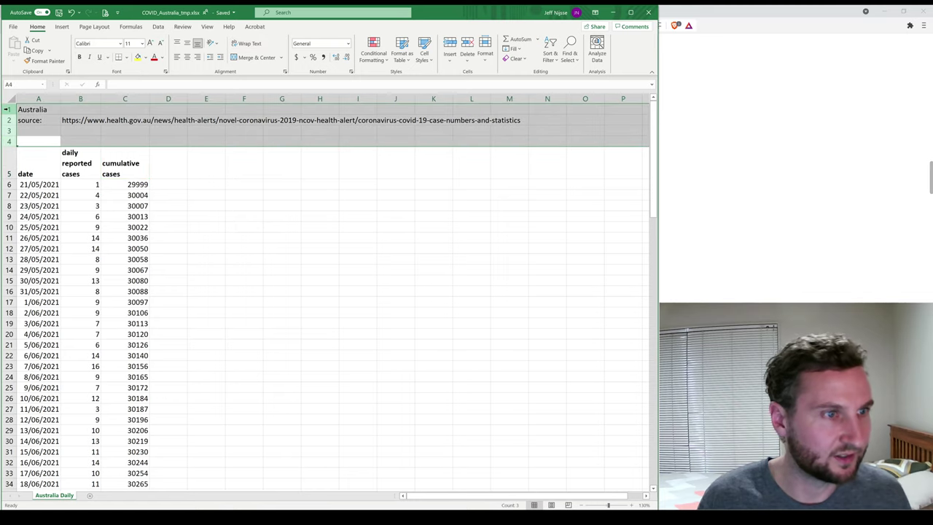
pyautogui.rightClick(8, 110)
pyautogui.click(38, 195)
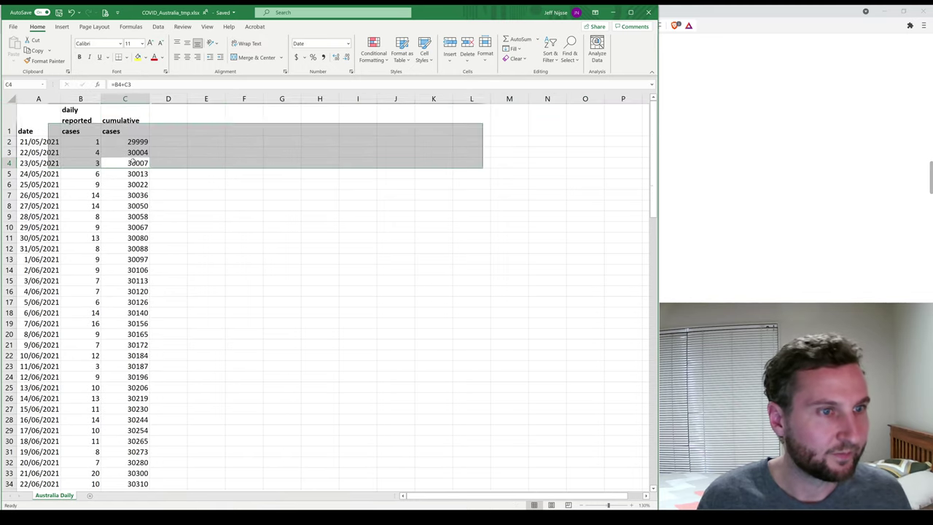
pyautogui.click(38, 98)
pyautogui.keyDown('ctrl'); pyautogui.click(127, 99); pyautogui.keyUp('ctrl')
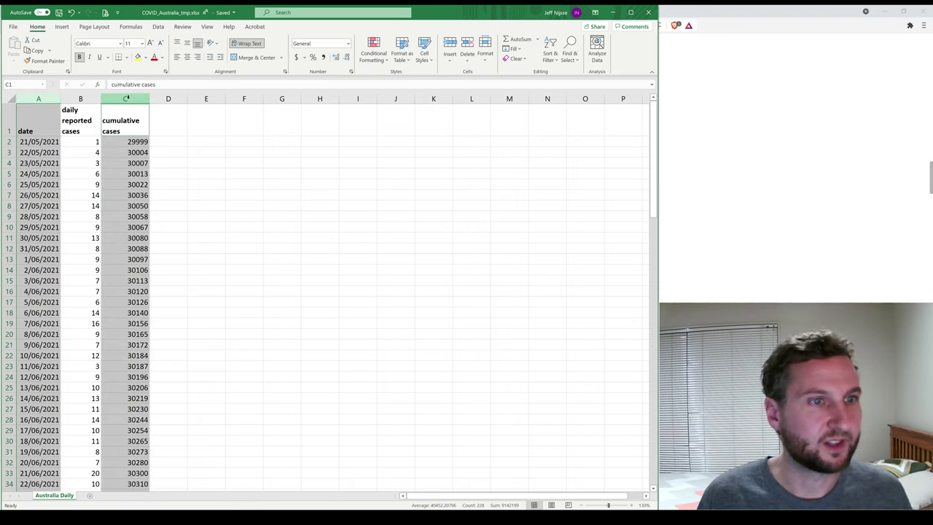
# - Insert a 2-D line chart of cumulative cases against date
pyautogui.click(62, 26)
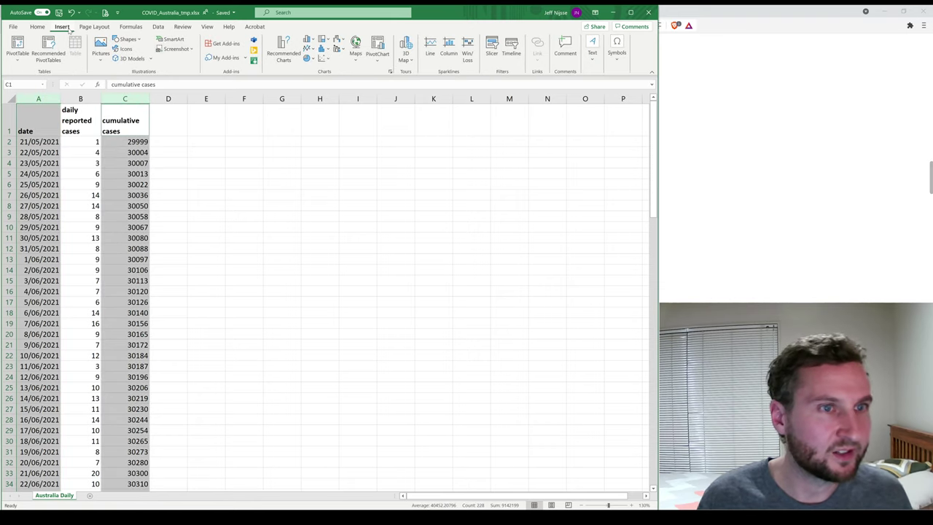
pyautogui.click(309, 48)
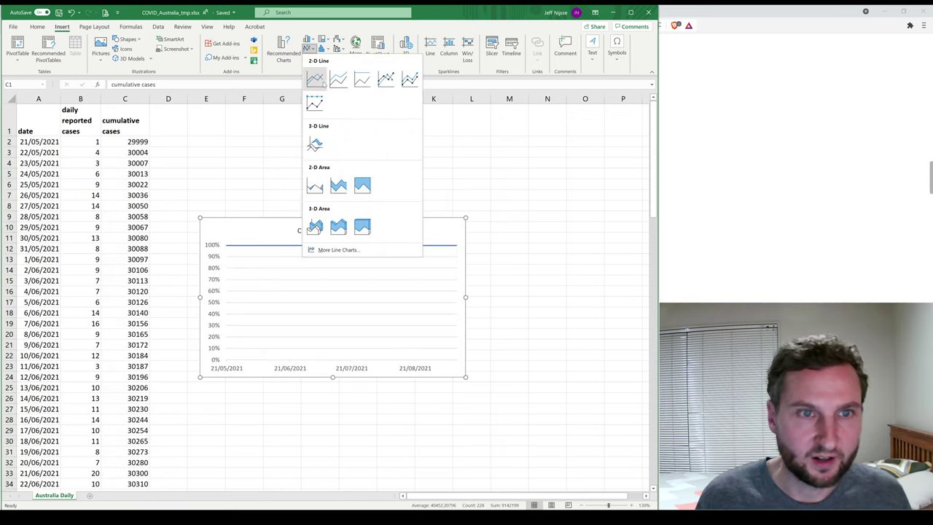
pyautogui.click(326, 50)
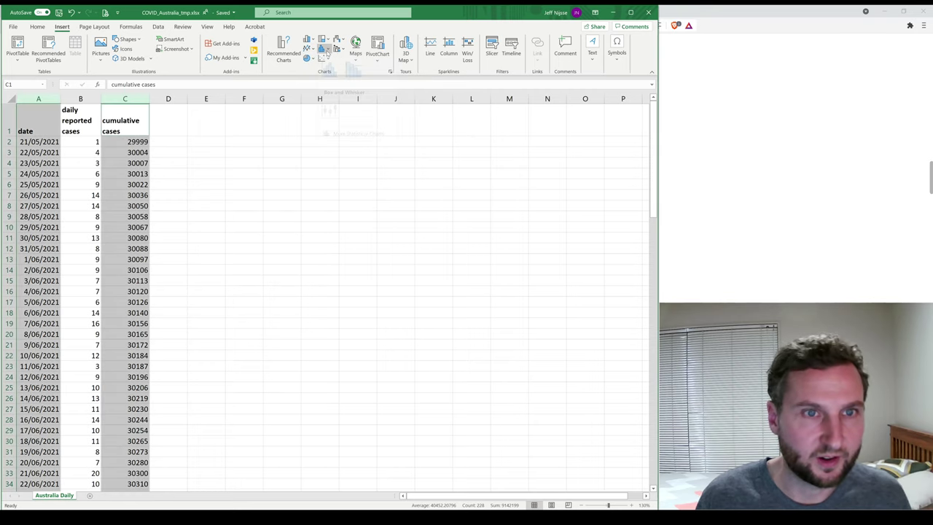
pyautogui.click(310, 41)
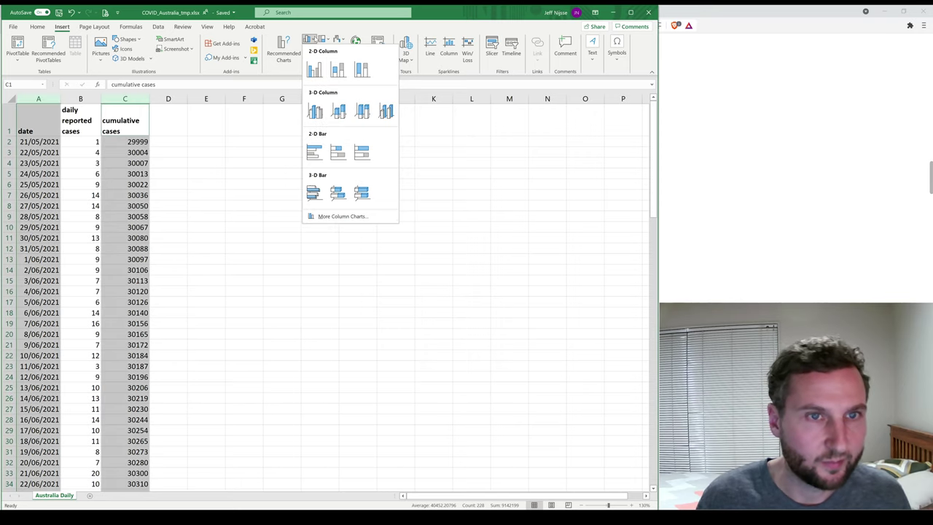
pyautogui.click(310, 38)
pyautogui.click(310, 48)
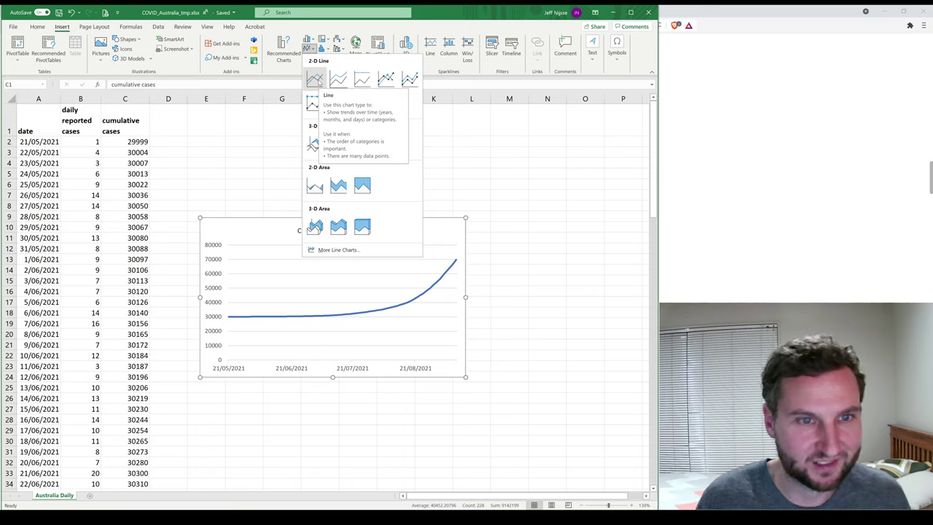
pyautogui.click(316, 80)
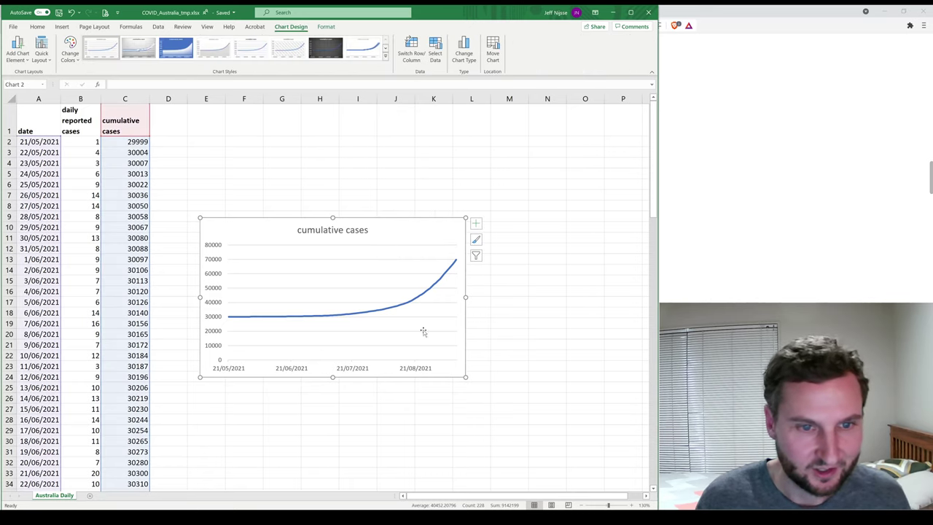
# - Enlarge the cumulative cases chart up and to the left to show more date labels
pyautogui.moveTo(201, 218); pyautogui.dragTo(157, 139)
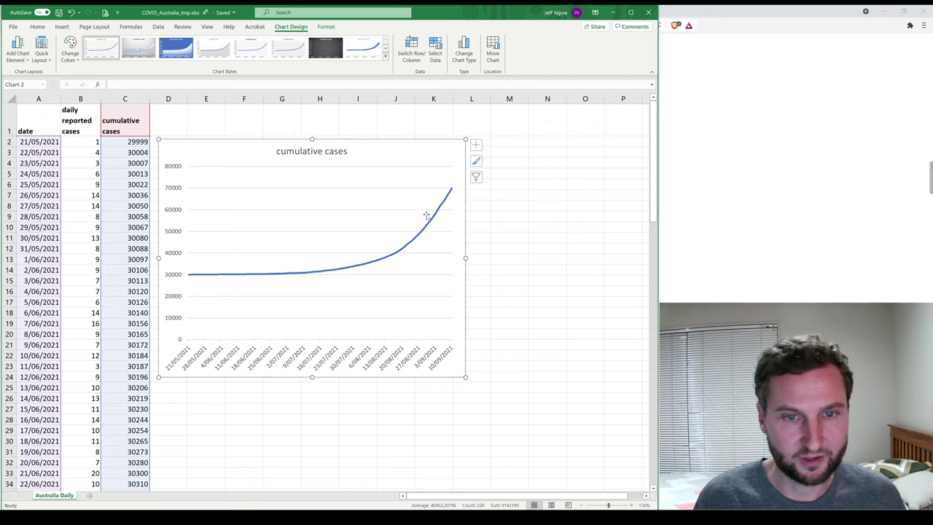
pyautogui.click(496, 116)
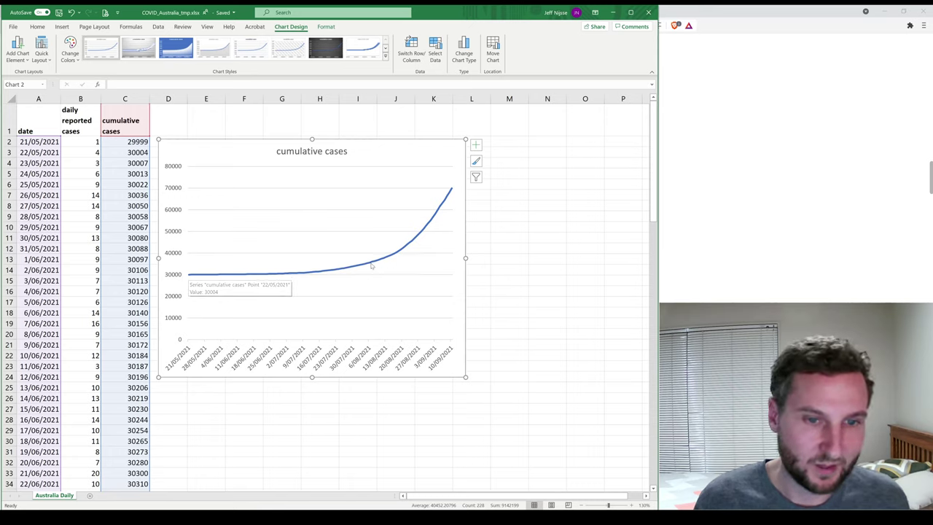
pyautogui.moveTo(358, 270)
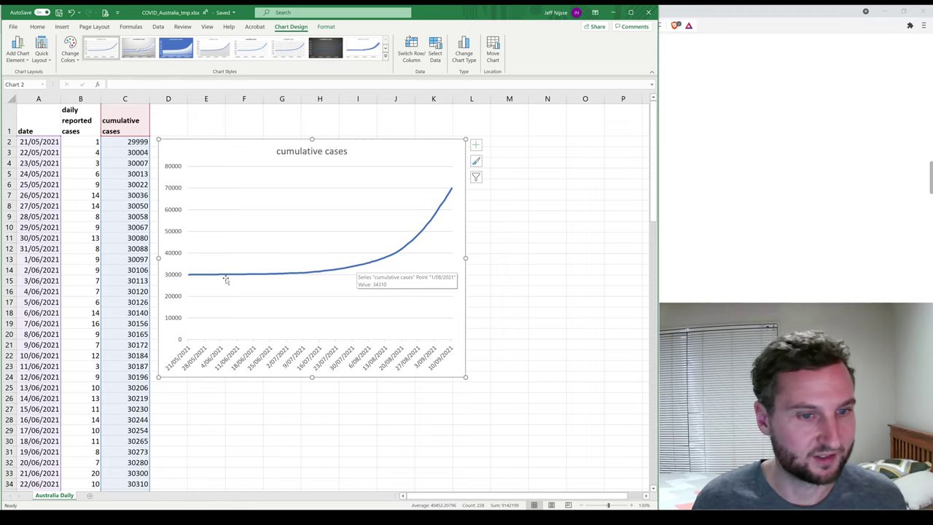
# - Add a polynomial trendline to the cumulative cases line and raise its order to 4
pyautogui.rightClick(381, 263)
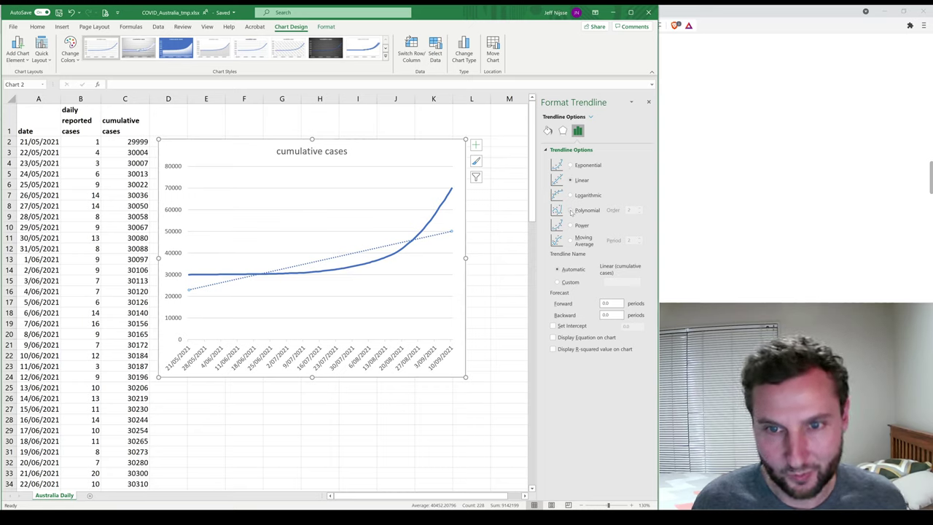
pyautogui.click(571, 210)
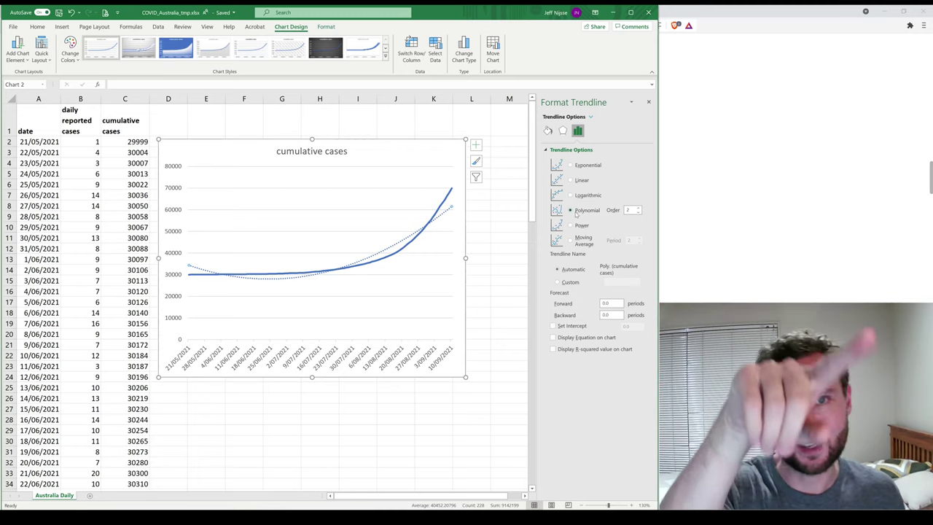
pyautogui.click(638, 209)
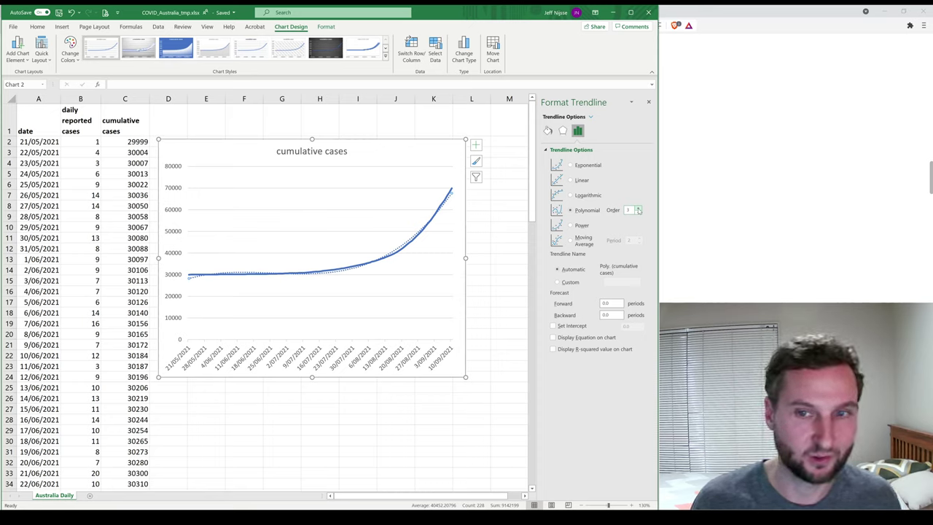
pyautogui.click(639, 208)
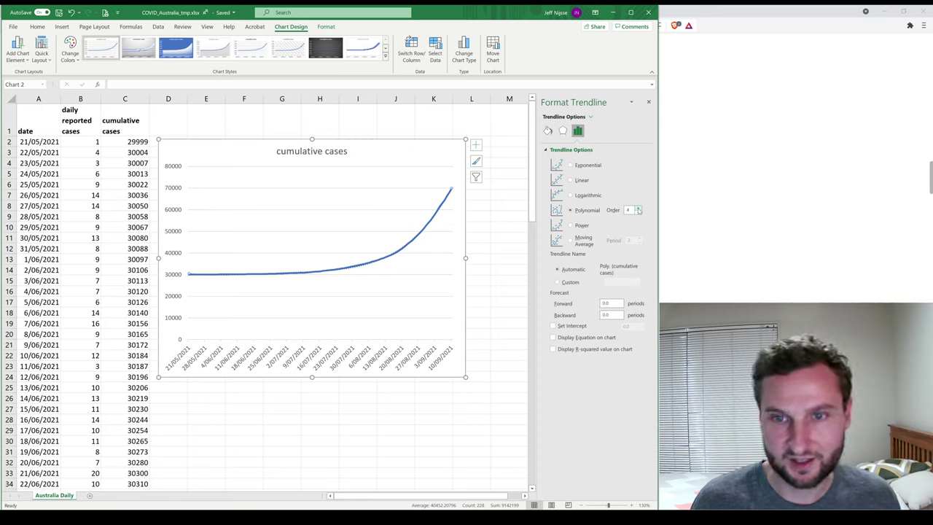
# - Make the trendline orange at 2.5 pt with a near-solid dash, and lower the polynomial order to 2
pyautogui.click(547, 130)
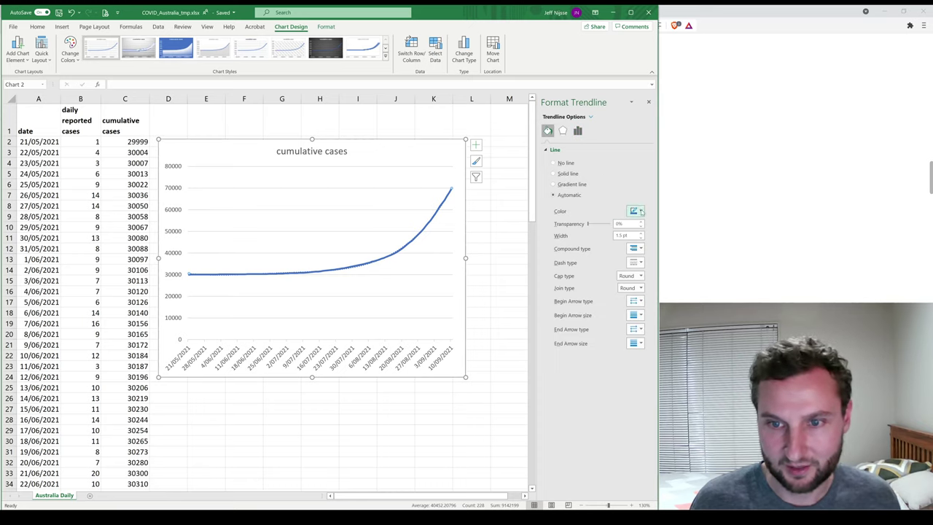
pyautogui.click(640, 211)
pyautogui.click(656, 233)
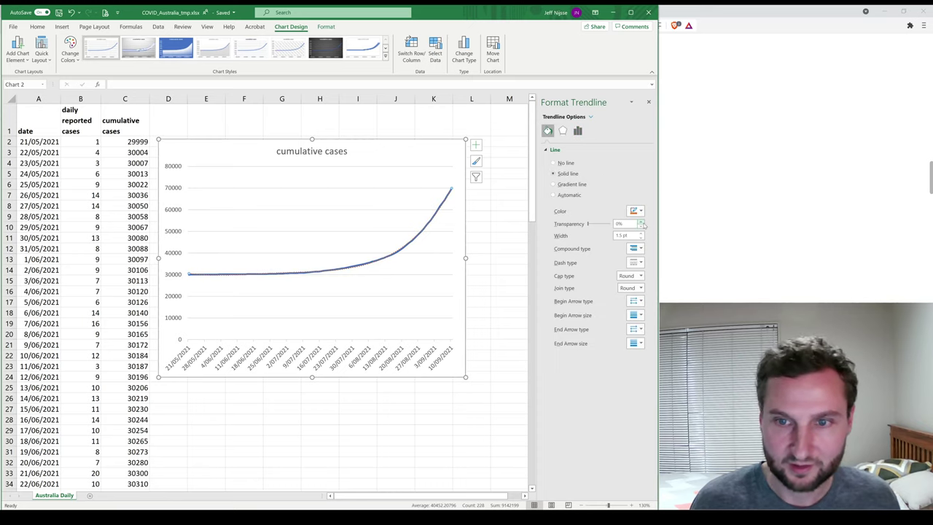
pyautogui.click(642, 233)
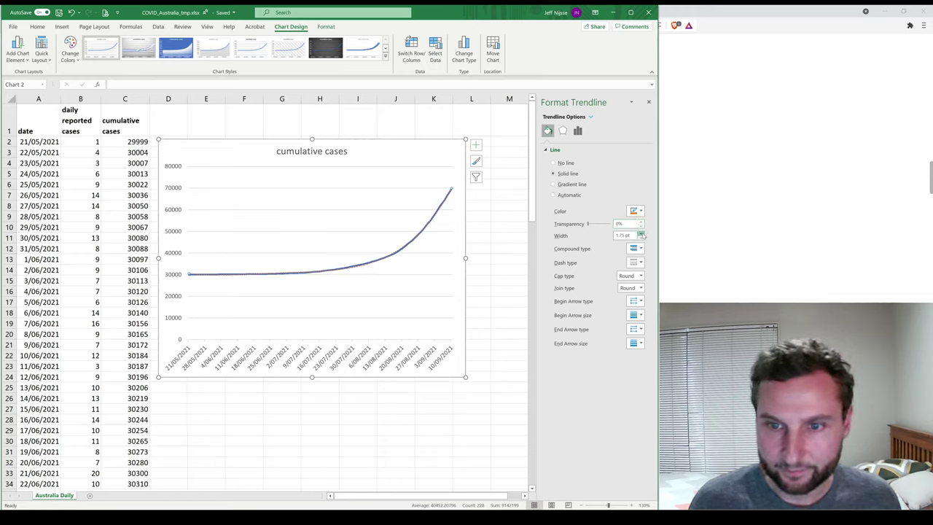
pyautogui.click(642, 233)
pyautogui.click(641, 264)
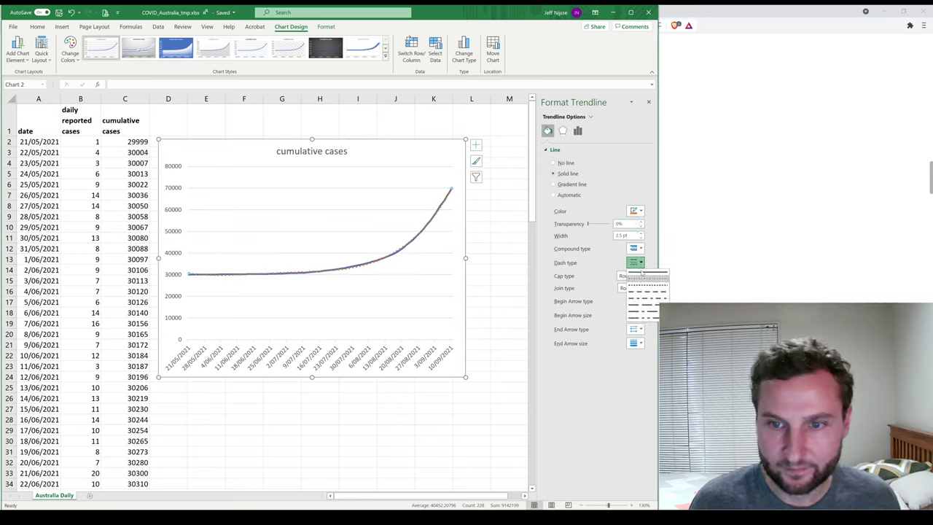
pyautogui.click(635, 294)
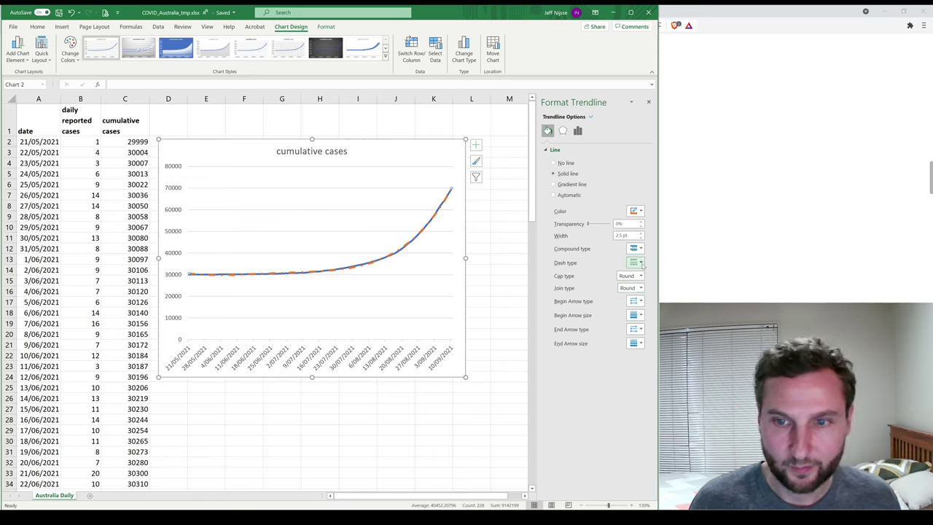
pyautogui.click(639, 264)
pyautogui.click(643, 277)
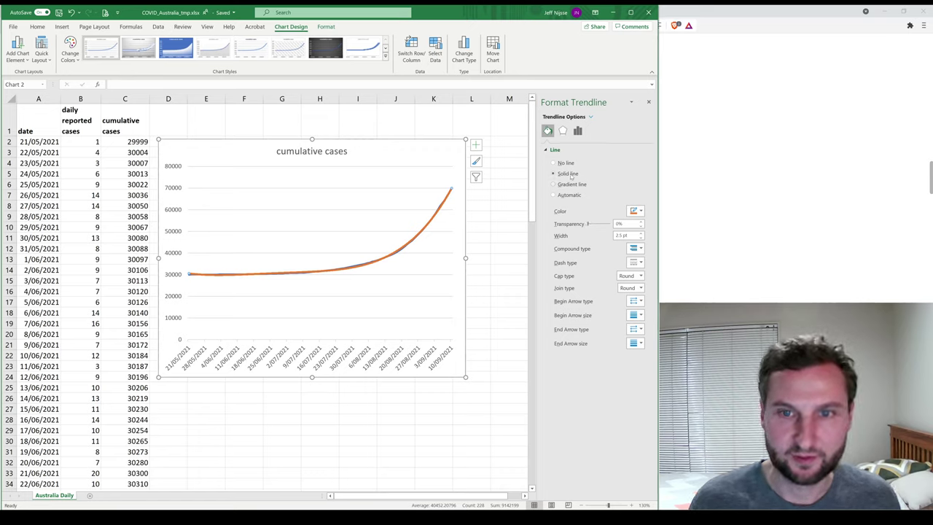
pyautogui.click(577, 130)
pyautogui.click(639, 213)
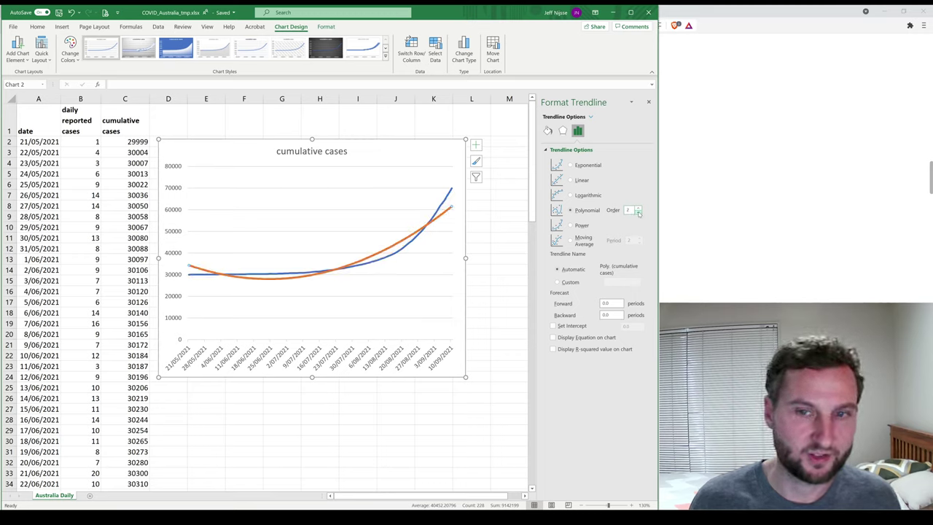
# - Try a linear fit, then return to polynomial and step the order up through 3, 4 and 5
pyautogui.click(571, 180)
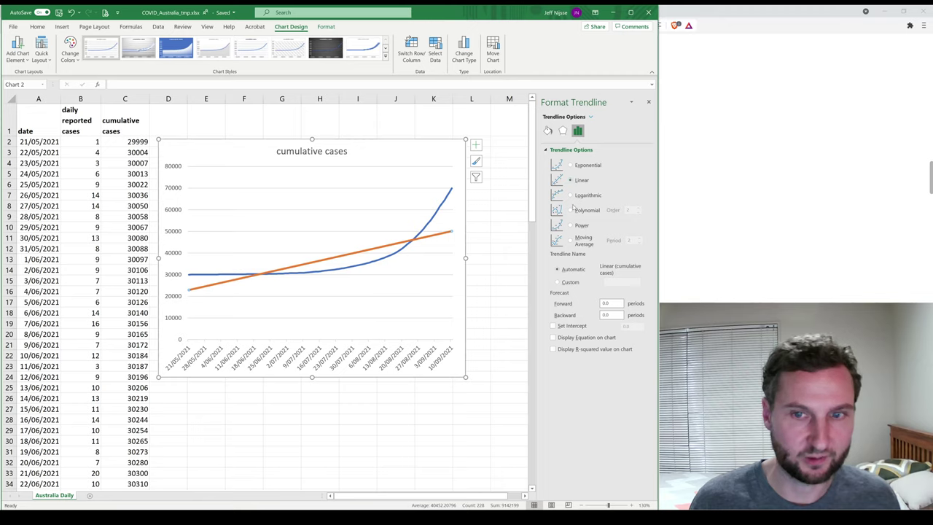
pyautogui.click(572, 210)
pyautogui.click(638, 208)
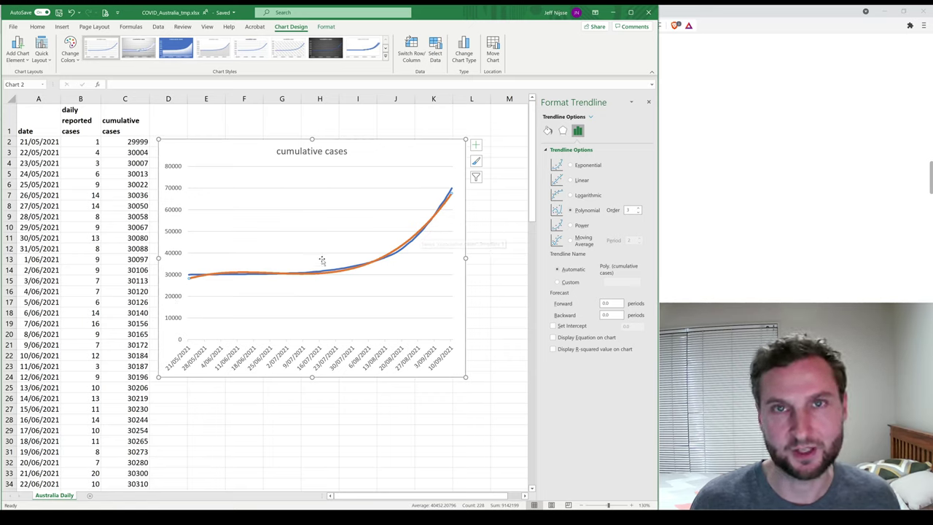
pyautogui.click(638, 208)
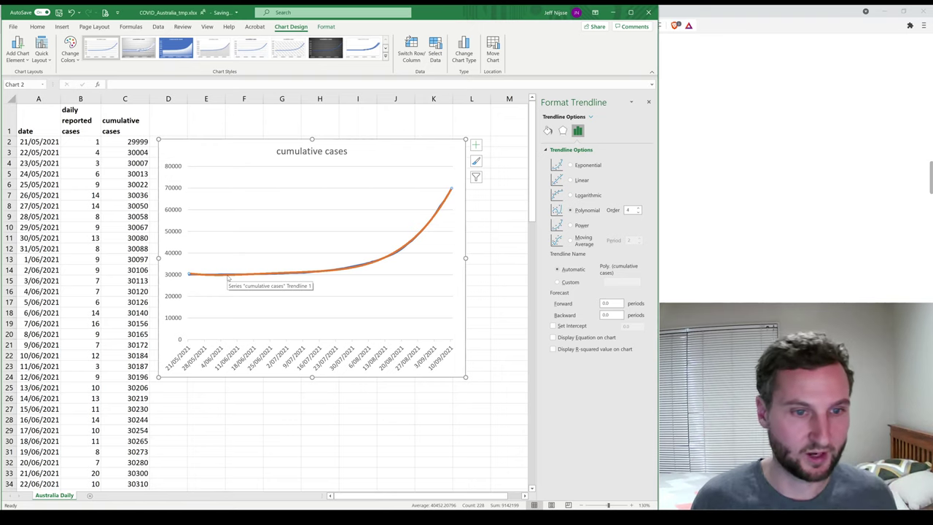
pyautogui.click(639, 208)
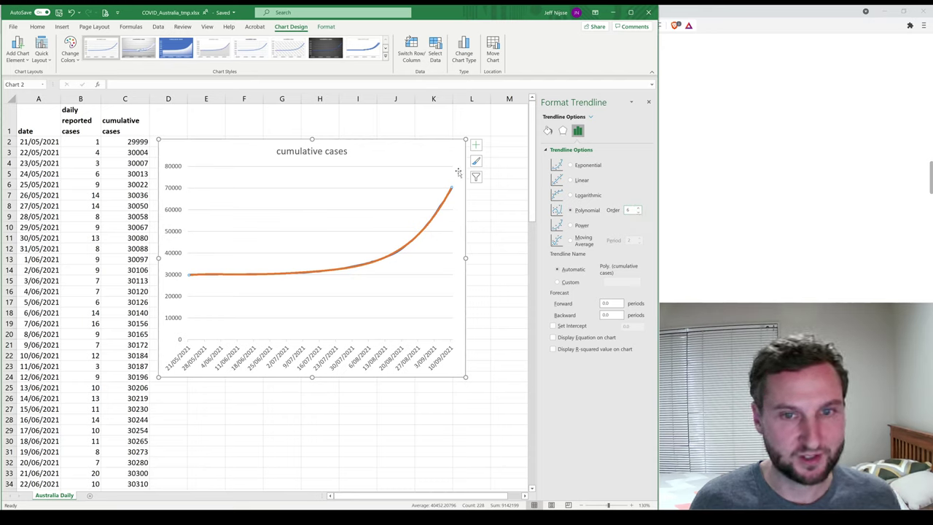
# - Display the trendline equation on the chart and move its label to the upper left
pyautogui.click(553, 337)
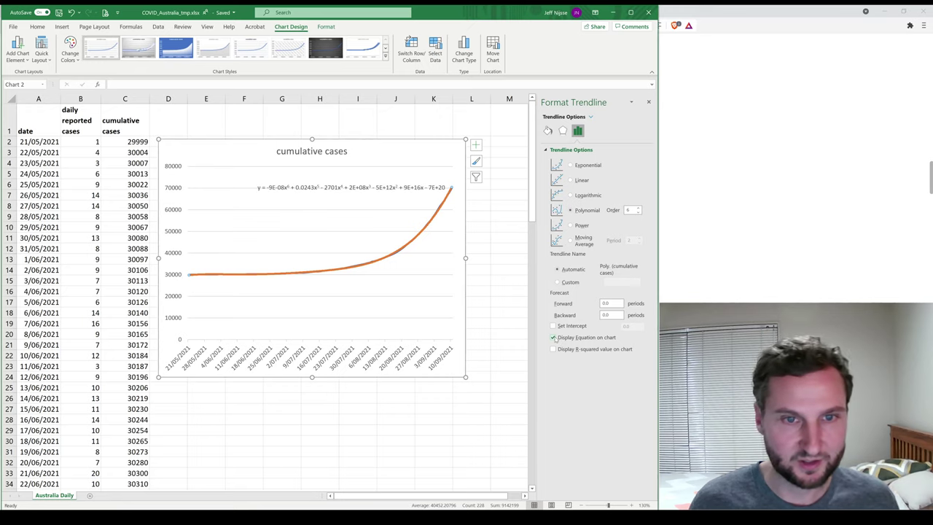
pyautogui.click(387, 189)
pyautogui.moveTo(339, 176); pyautogui.dragTo(291, 169)
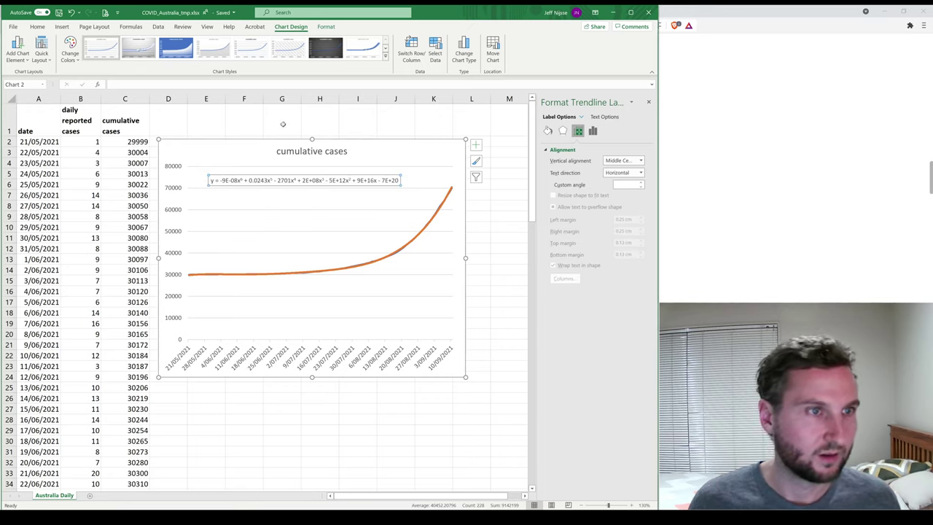
# - Enlarge the equation text to 12 pt, centre it above the curve and reselect the trendline
pyautogui.click(36, 27)
pyautogui.click(149, 44)
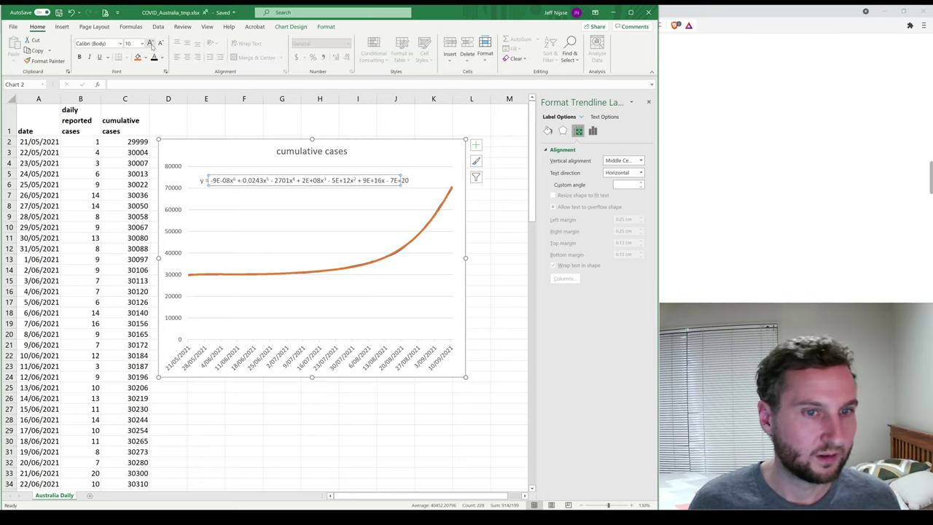
pyautogui.click(150, 44)
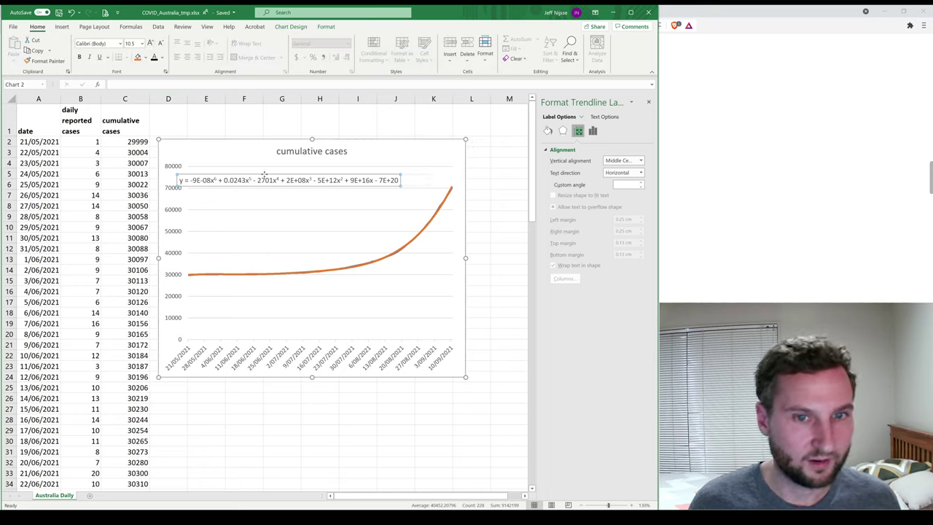
pyautogui.click(149, 44)
pyautogui.click(150, 44)
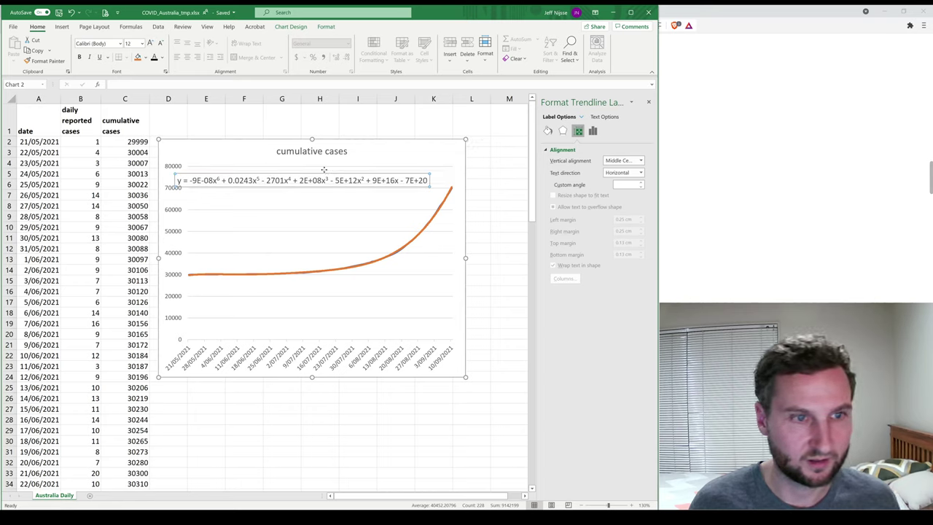
pyautogui.moveTo(324, 169); pyautogui.dragTo(343, 166)
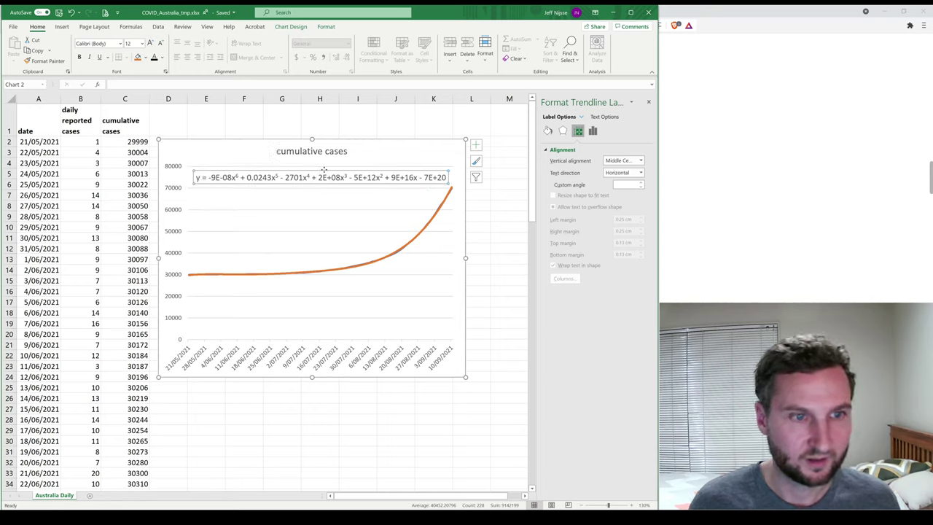
pyautogui.click(444, 203)
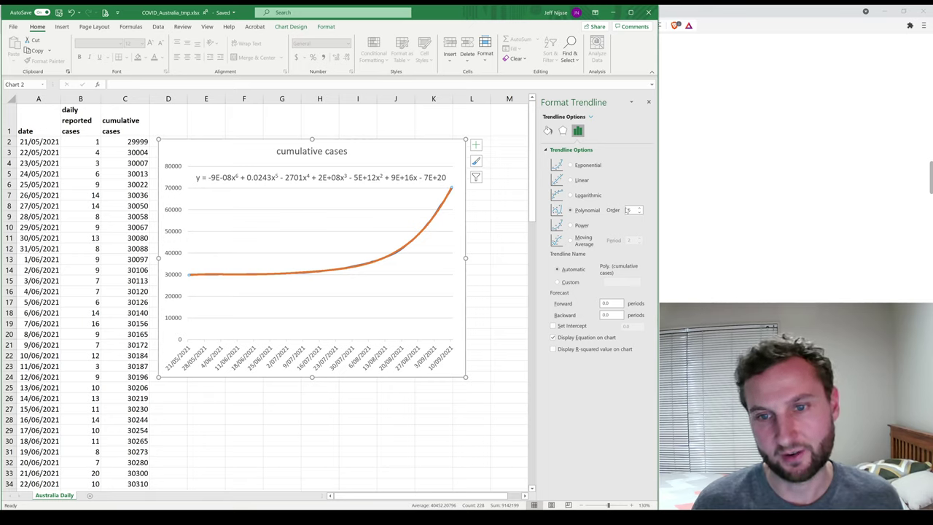
# - Switch the trendline to a power fit and enlarge its y = 0x^262.63 equation to 20 pt
pyautogui.click(572, 225)
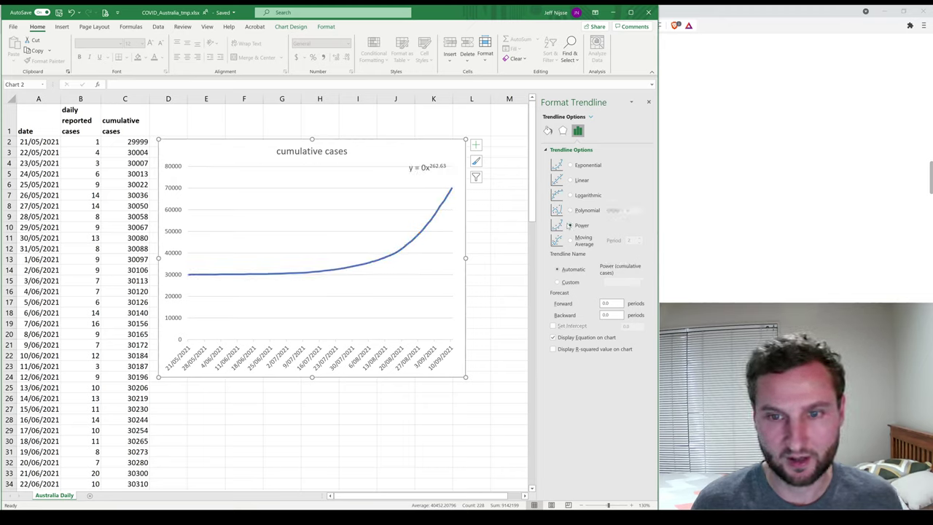
pyautogui.click(430, 169)
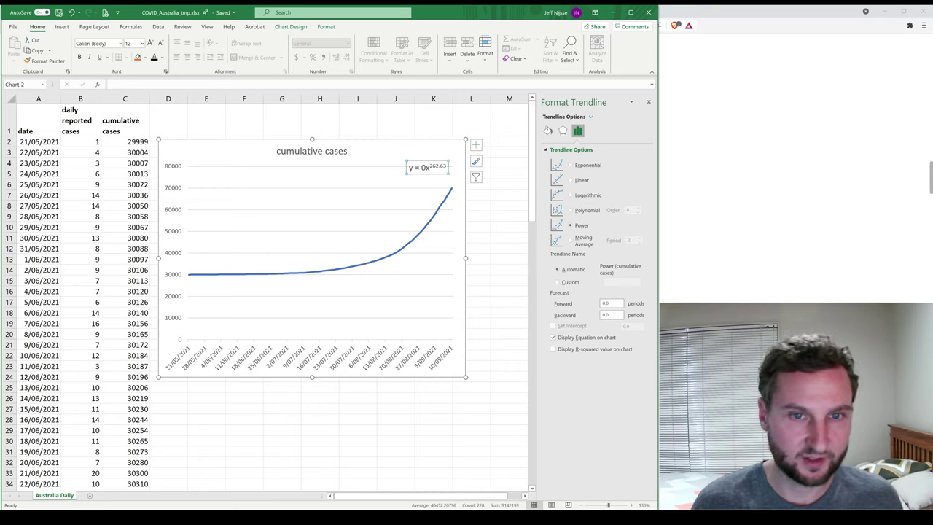
pyautogui.click(152, 43)
pyautogui.click(151, 43)
pyautogui.click(152, 43)
pyautogui.click(152, 43)
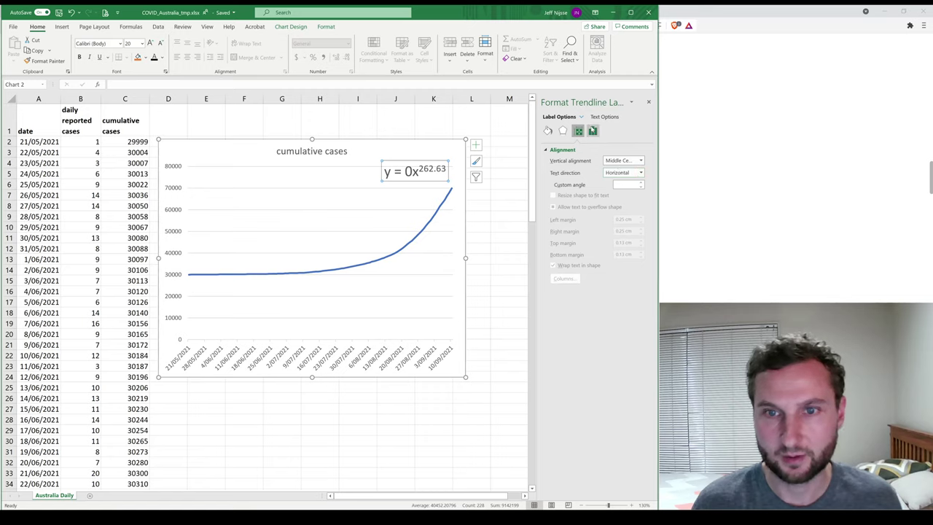
pyautogui.click(593, 131)
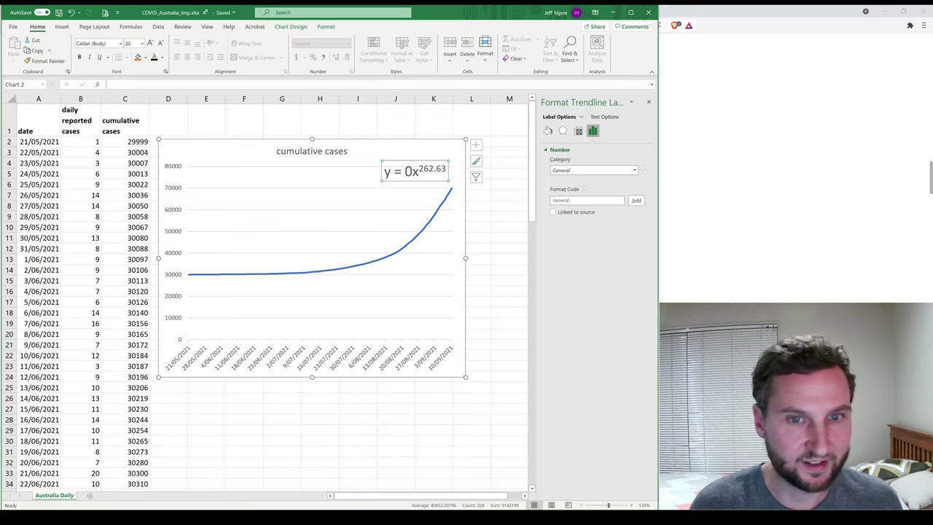
# - Delete the power trendline and add a new moving average trendline to cumulative cases
pyautogui.press('Delete')
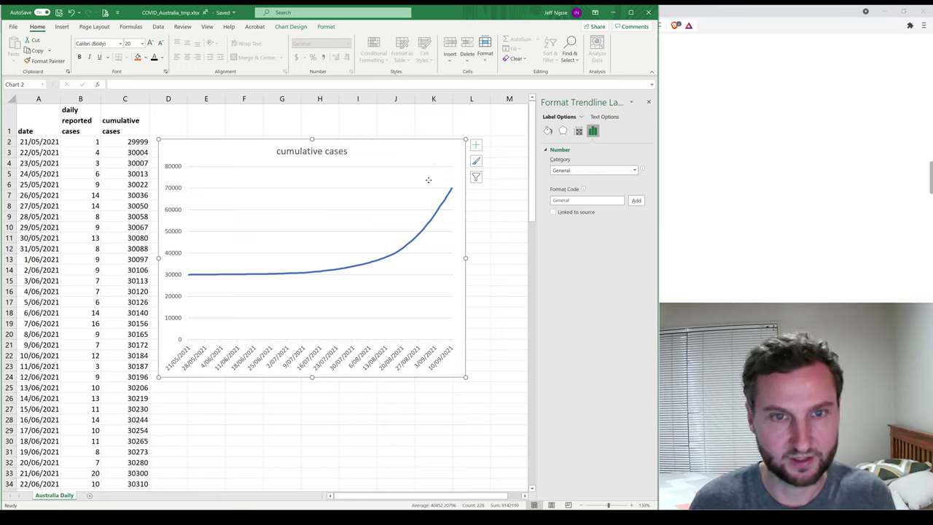
pyautogui.click(436, 213)
pyautogui.rightClick(436, 213)
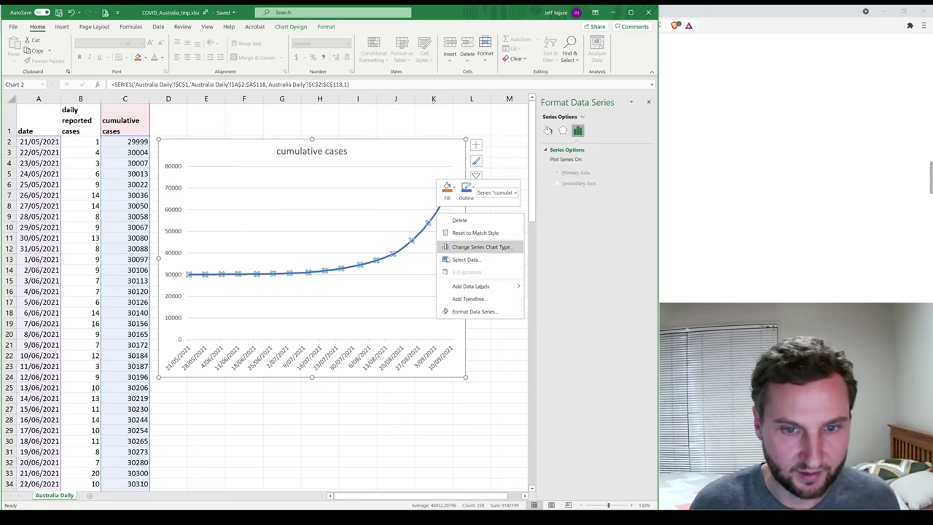
pyautogui.click(454, 299)
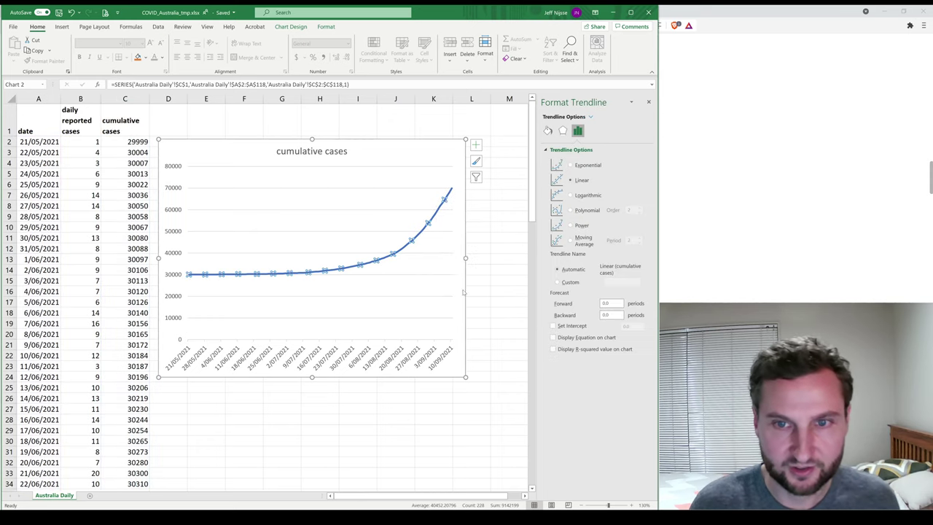
pyautogui.click(571, 241)
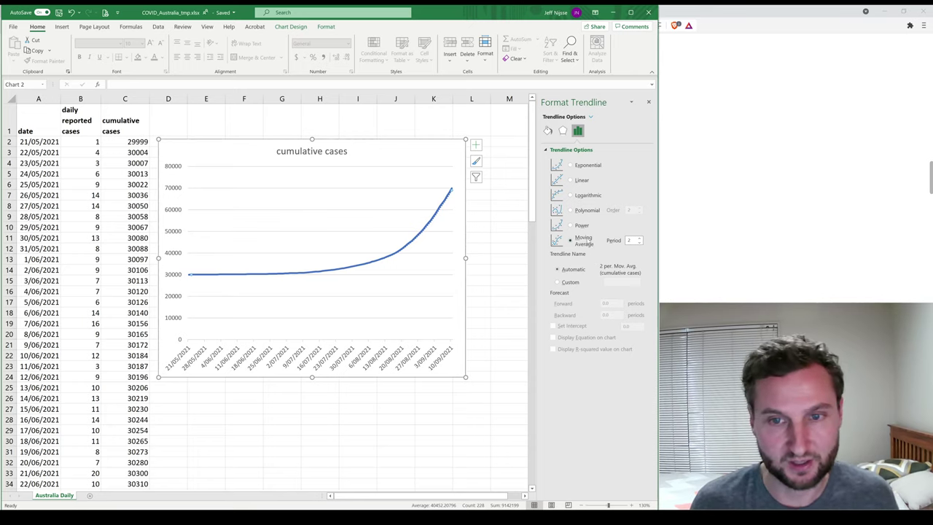
# - Change to an exponential trendline, display its equation near the chart centre, and enlarge the text
pyautogui.click(571, 165)
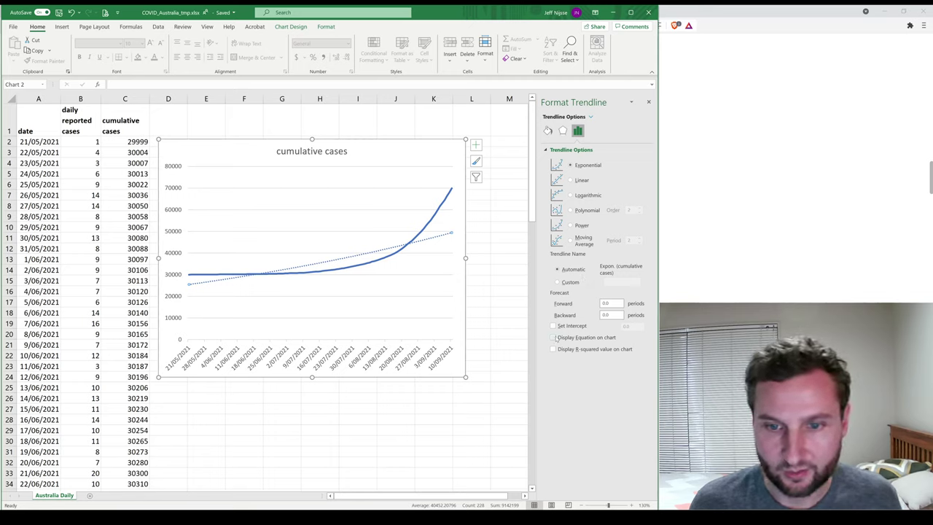
pyautogui.click(553, 338)
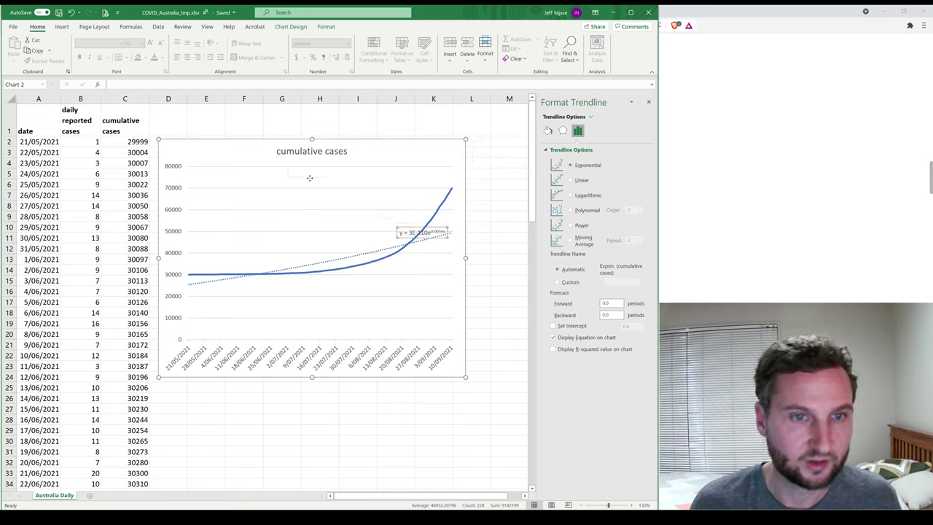
pyautogui.moveTo(423, 232); pyautogui.dragTo(336, 199)
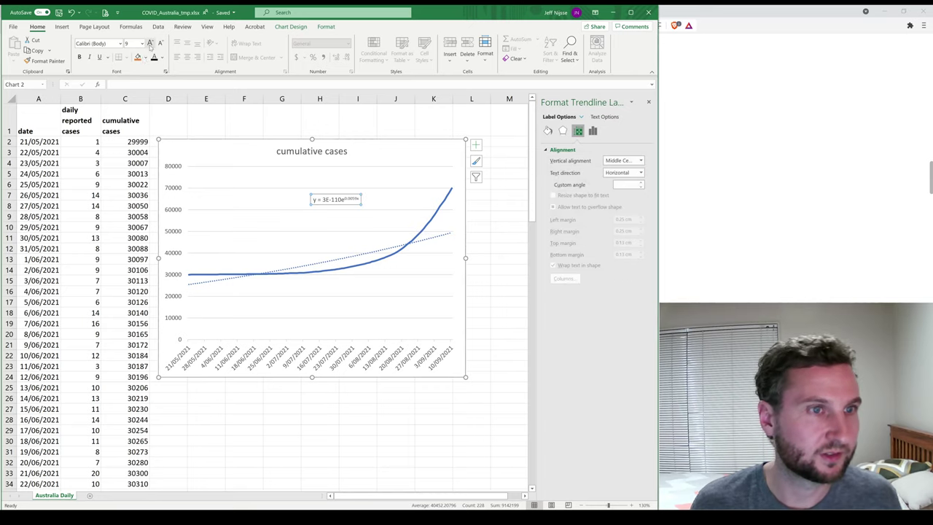
pyautogui.click(150, 43)
pyautogui.click(150, 43)
pyautogui.click(151, 43)
pyautogui.click(150, 43)
pyautogui.click(150, 43)
pyautogui.click(151, 43)
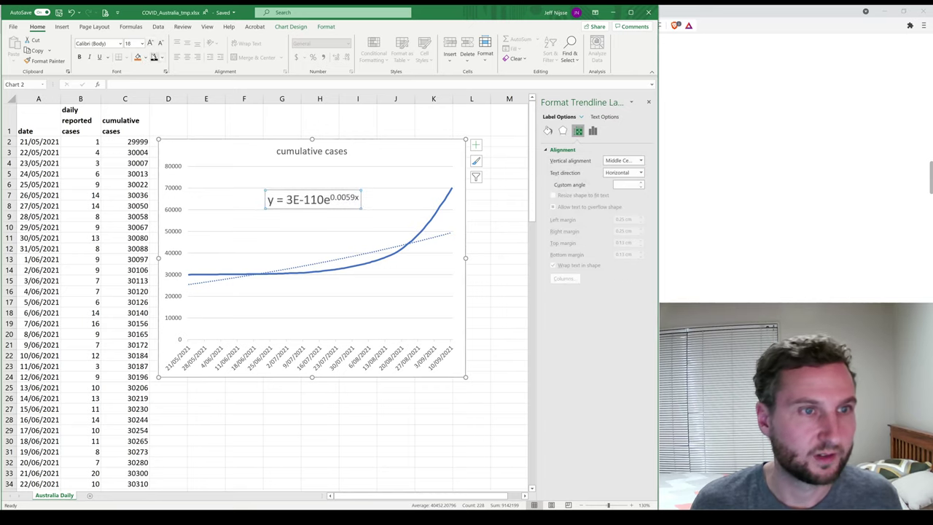
# - Fill the equation label with very light blue, then select the trendline's options
pyautogui.click(145, 59)
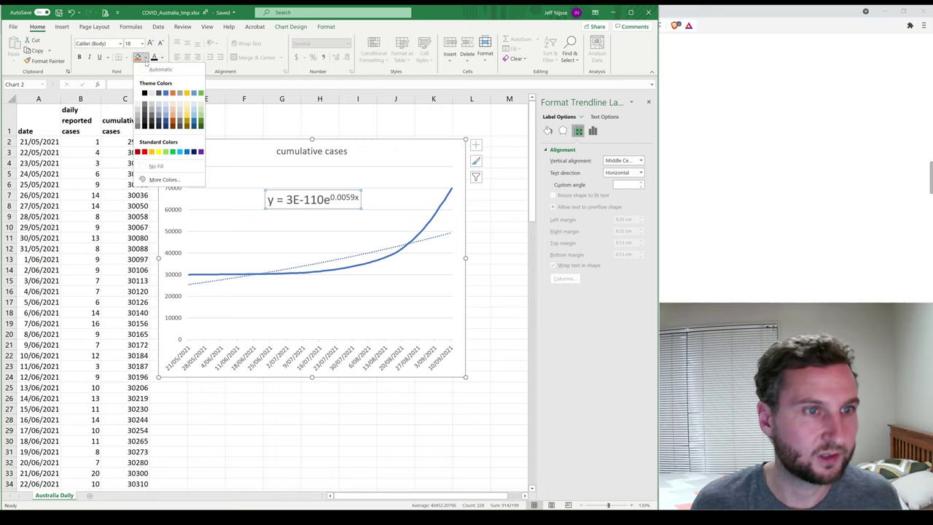
pyautogui.click(167, 94)
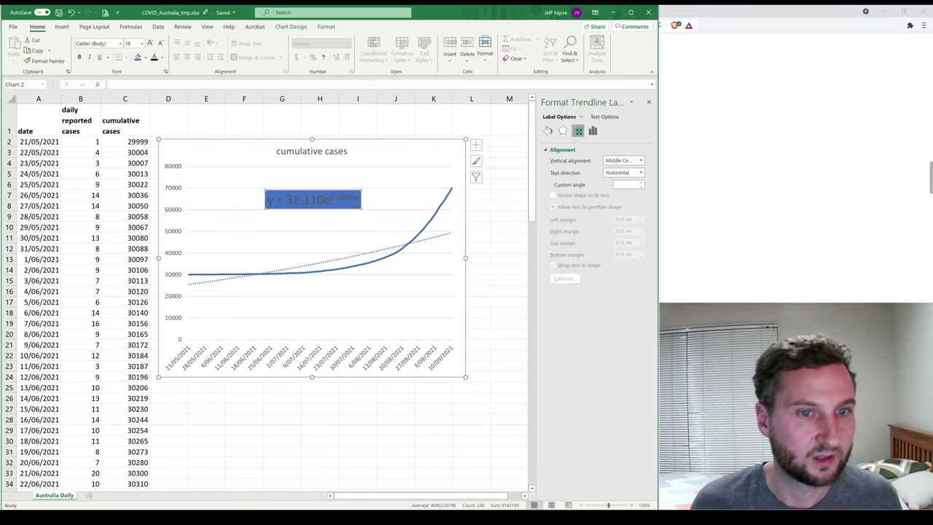
pyautogui.click(150, 58)
pyautogui.click(166, 105)
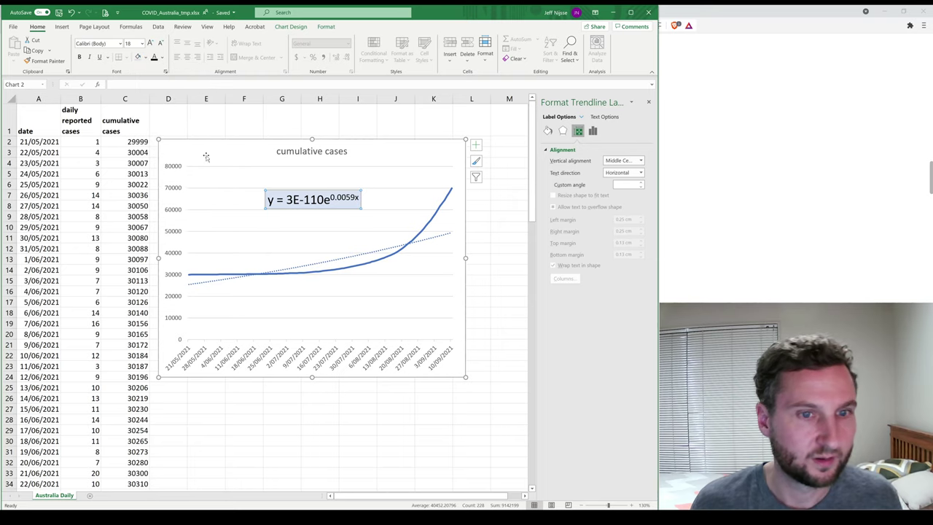
pyautogui.click(358, 221)
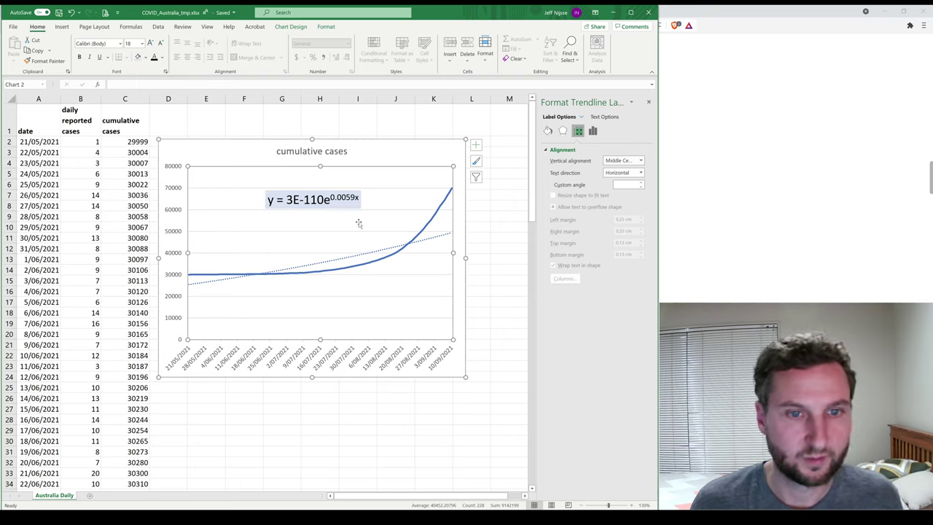
pyautogui.click(436, 239)
pyautogui.click(341, 202)
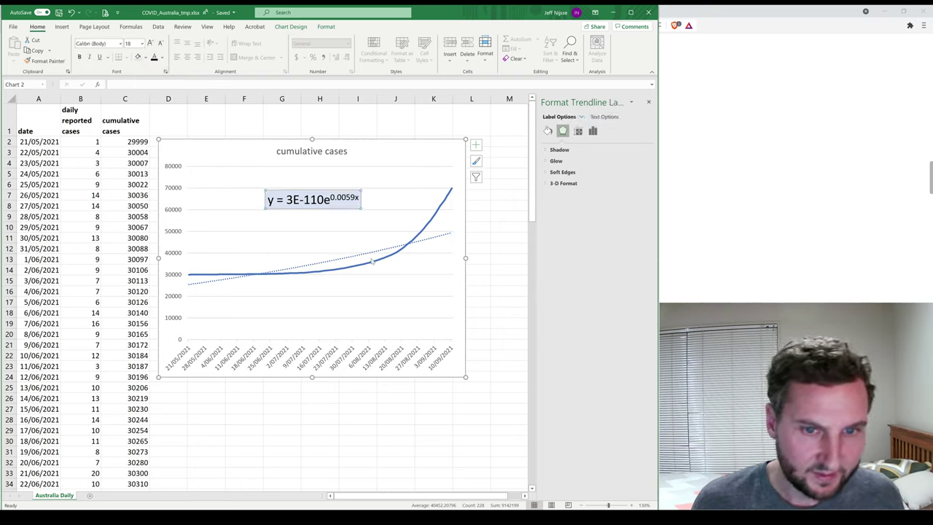
pyautogui.click(434, 239)
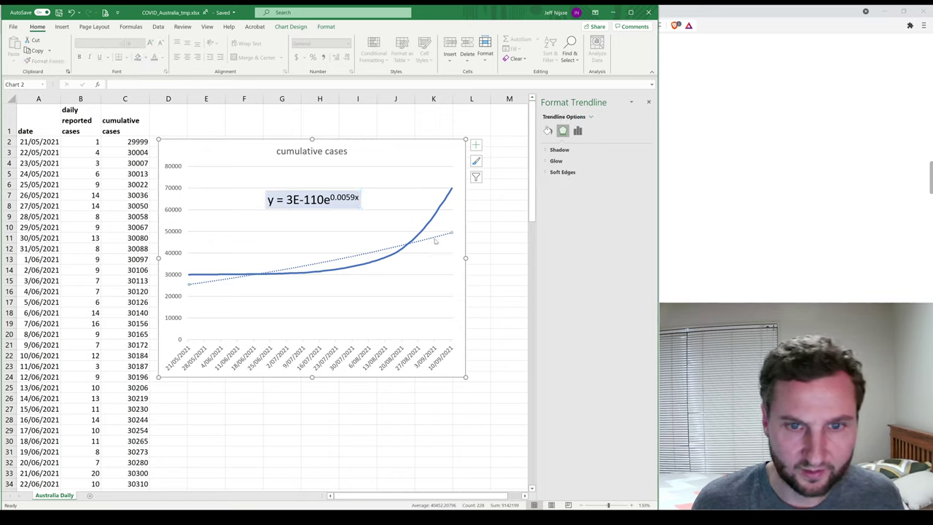
pyautogui.click(577, 131)
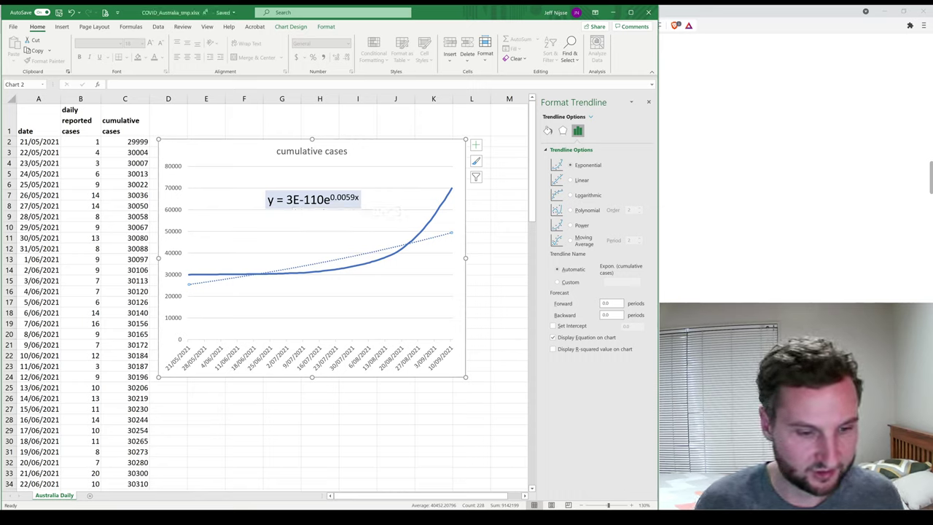
# - In Desmos, enter Excel's trendline equation y=3*10^-110 e^0.0059x as a new expression
pyautogui.hotkey('alt', 'Tab')
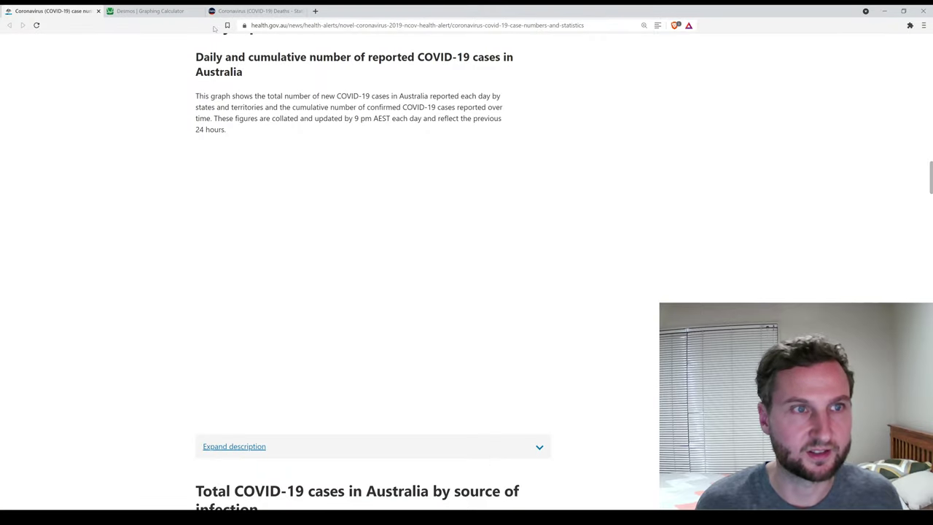
pyautogui.click(150, 10)
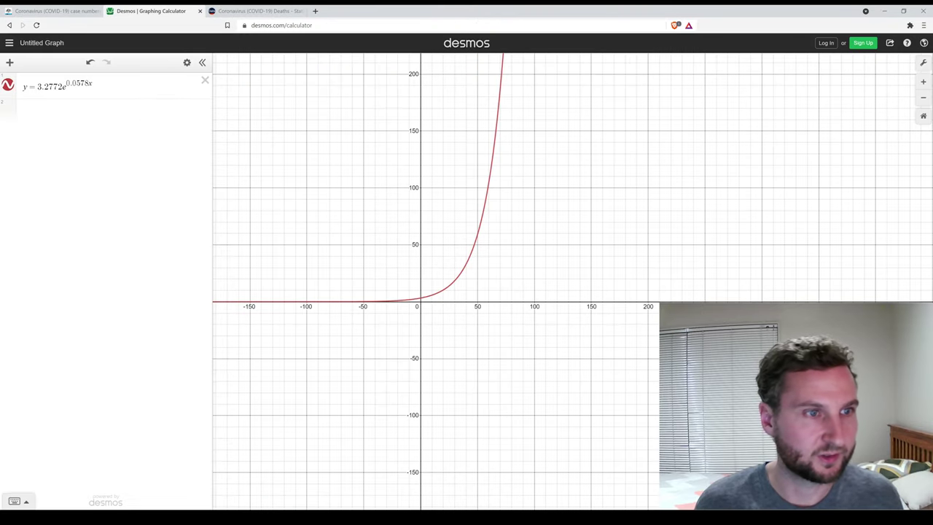
pyautogui.click(109, 110)
pyautogui.write('y')
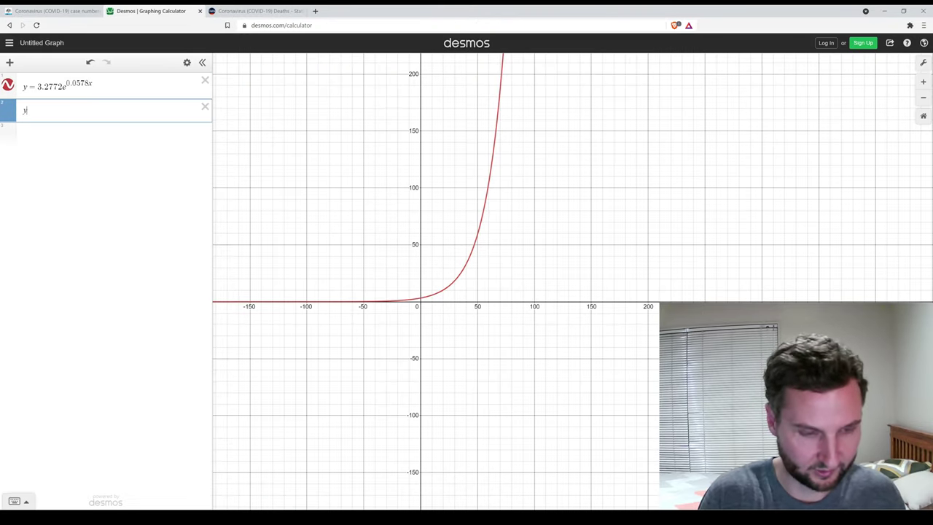
pyautogui.write('=')
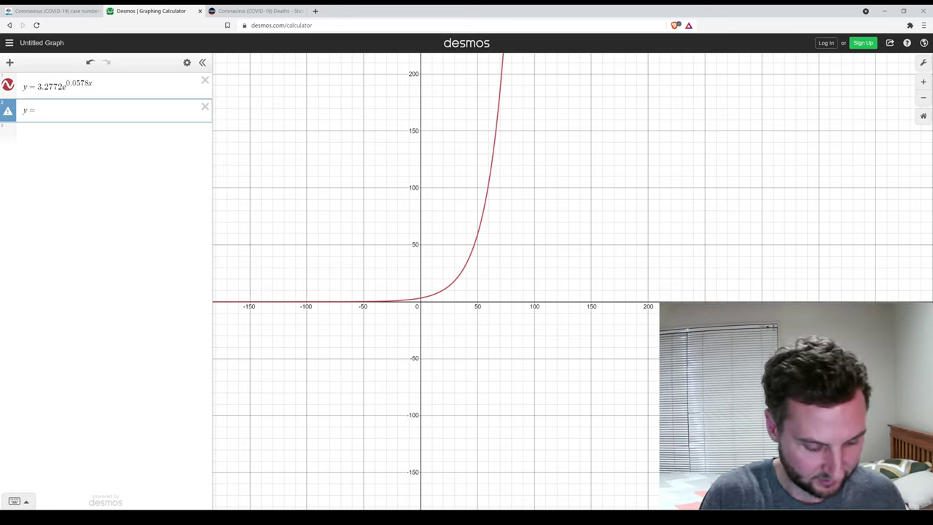
pyautogui.write('3*')
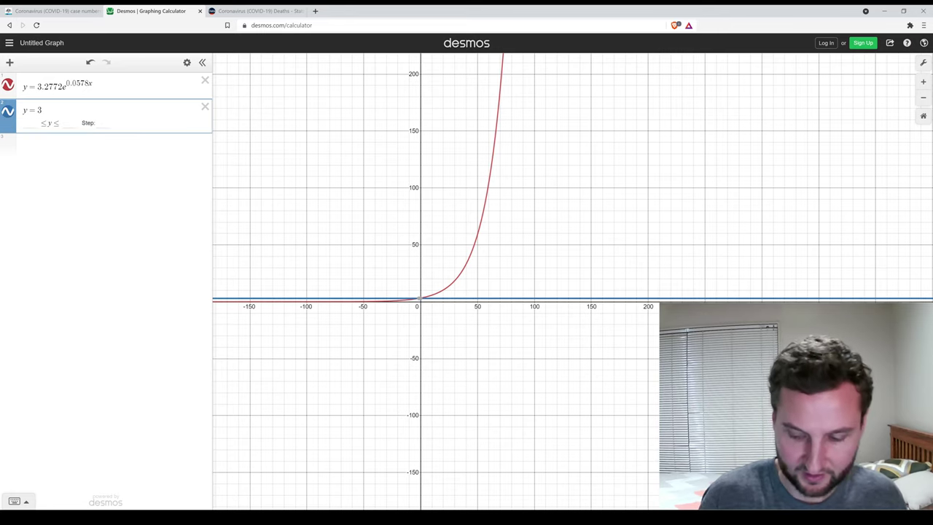
pyautogui.write('10^-110')
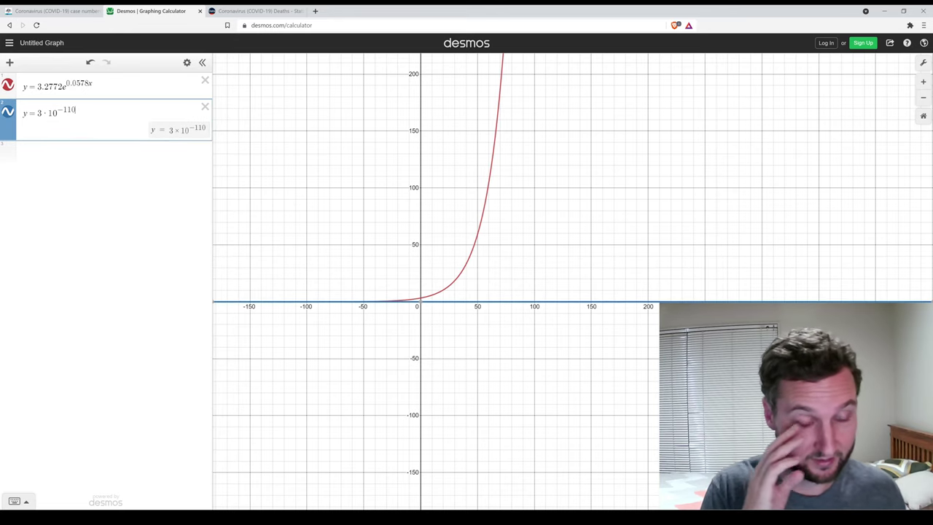
pyautogui.hotkey('alt', 'Tab')
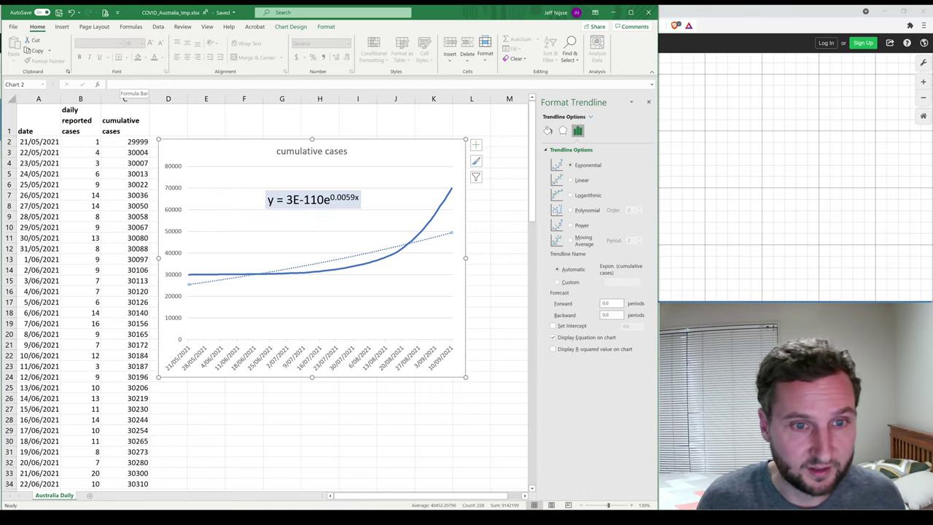
pyautogui.hotkey('alt', 'Tab')
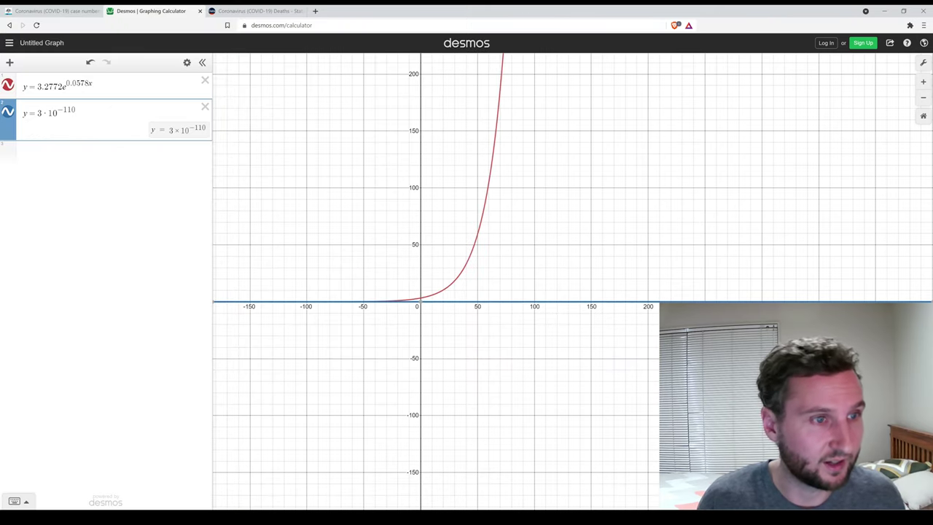
pyautogui.press('Right')
pyautogui.write('e^0.')
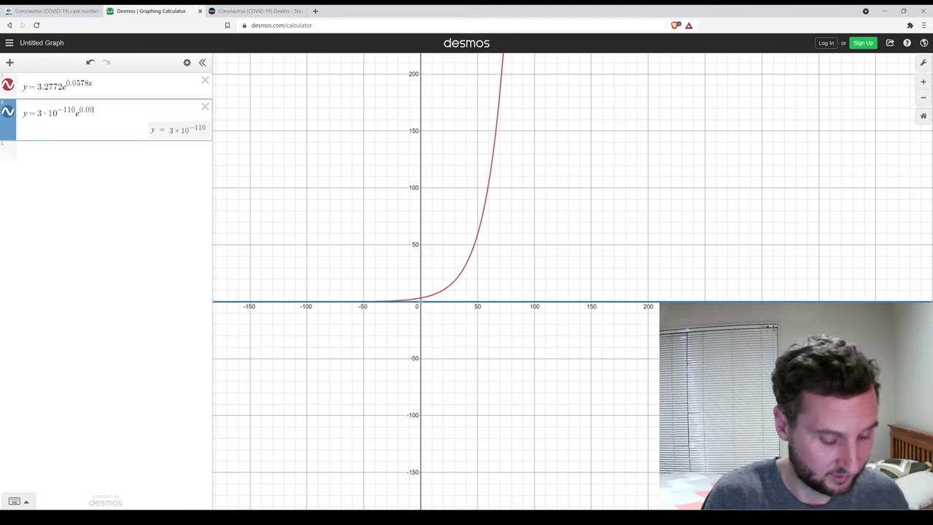
pyautogui.write('0059x')
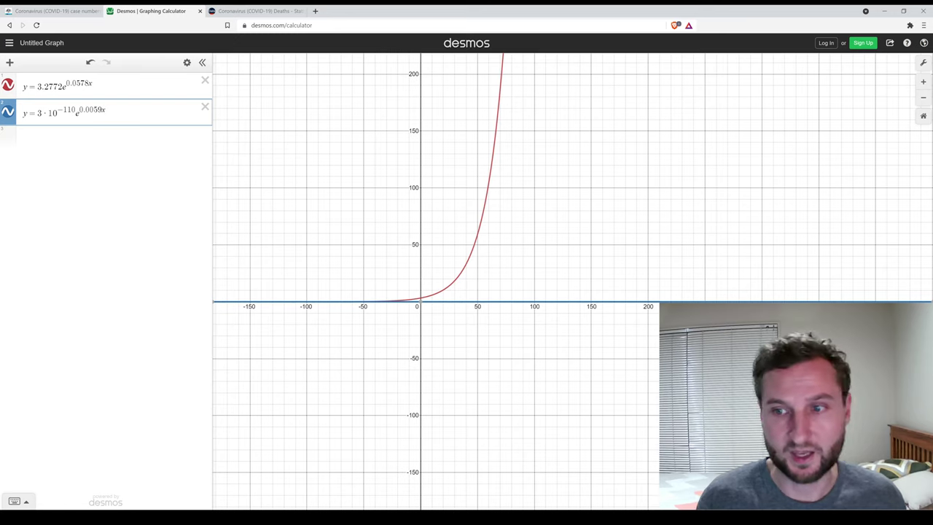
# - Pan the graph and switch Desmos graph settings to the large 'A' text size
pyautogui.moveTo(345, 345); pyautogui.dragTo(344, 310)
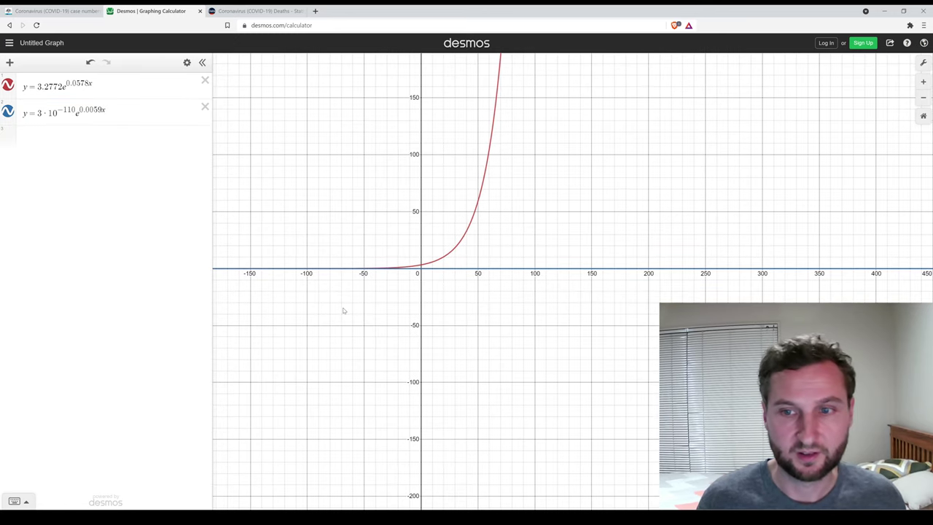
pyautogui.click(7, 110)
pyautogui.click(7, 111)
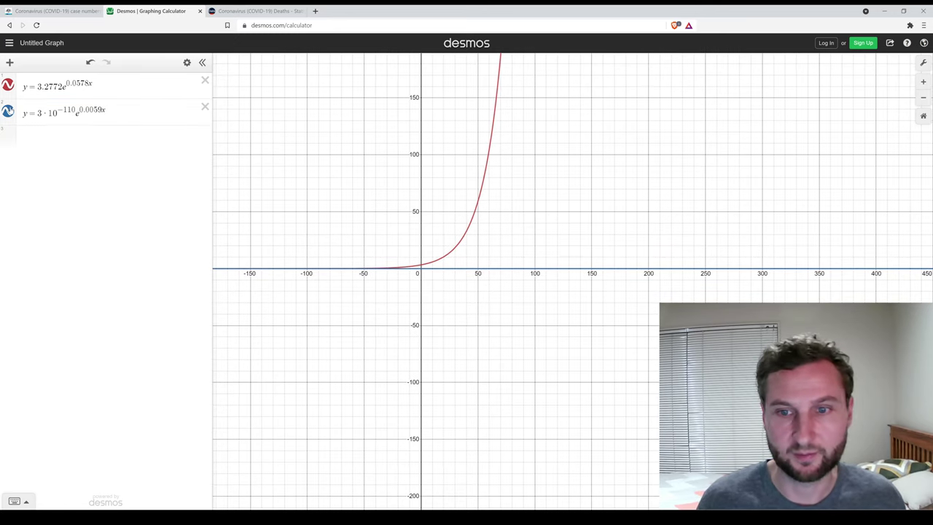
pyautogui.click(923, 62)
pyautogui.click(875, 79)
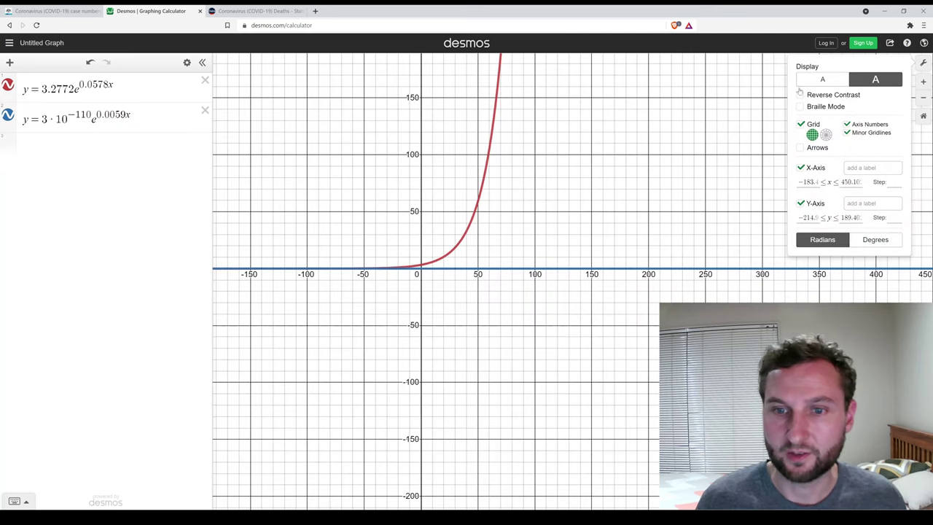
pyautogui.click(110, 183)
# - Toggle the blue curve and select the 3·10^−110 coefficient in the second equation
pyautogui.click(7, 115)
pyautogui.click(8, 115)
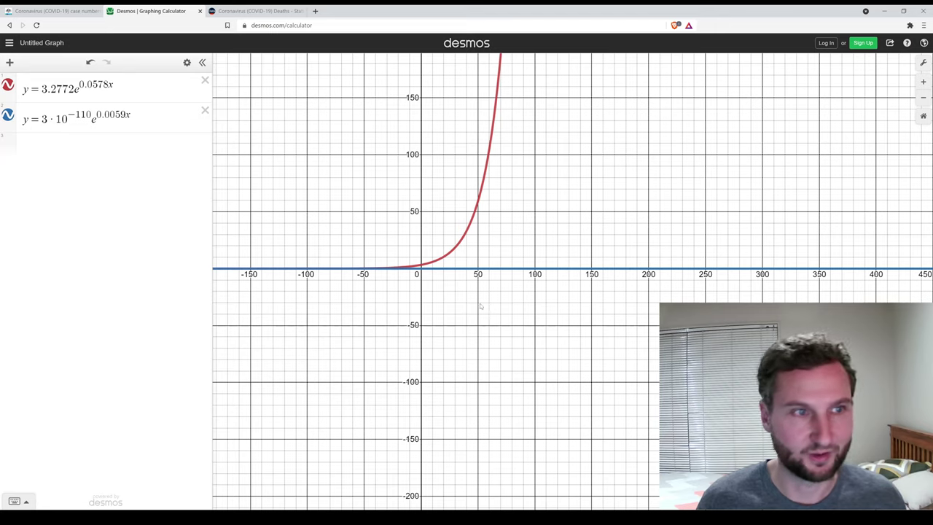
pyautogui.moveTo(80, 114); pyautogui.dragTo(41, 117)
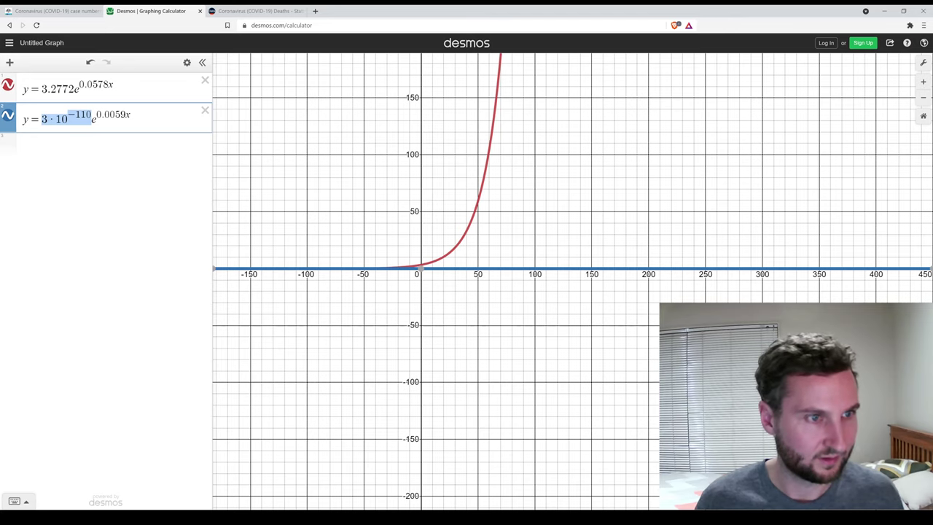
# - Replace the coefficient with 0, then restore it to give y = 3·10^-110 e^0.0059x
pyautogui.press('BackSpace')
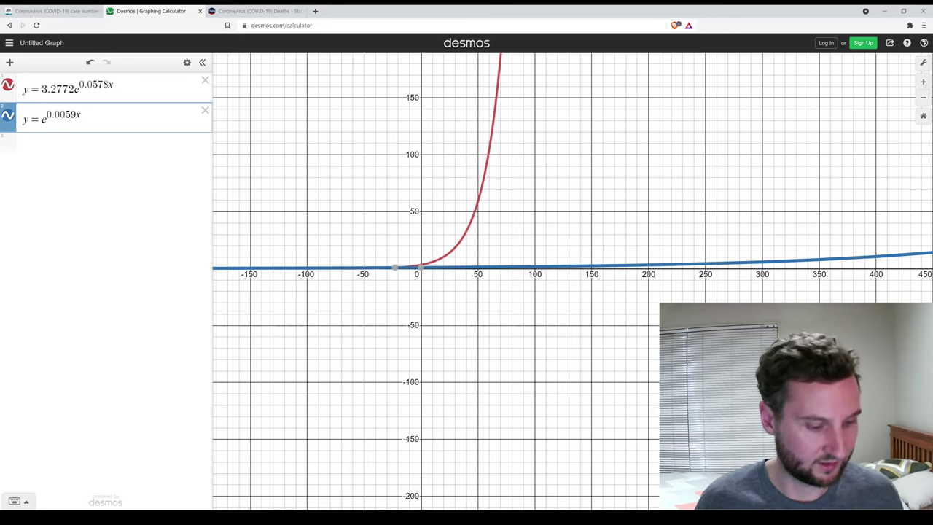
pyautogui.write('0')
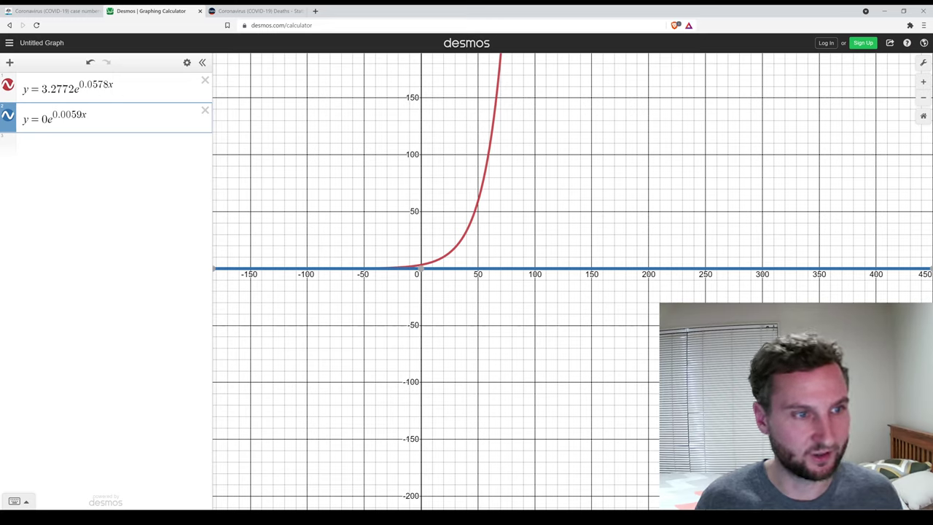
pyautogui.hotkey('shift', 'Left')
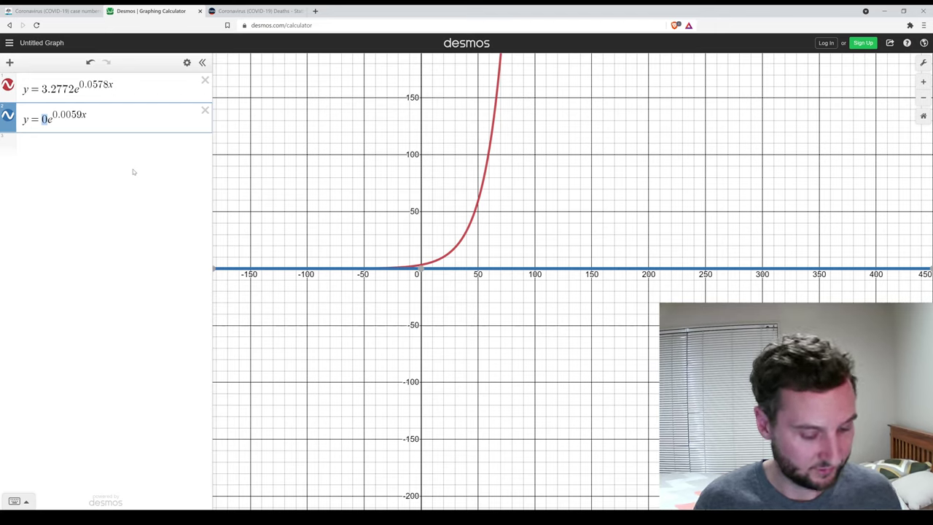
pyautogui.write('3*10^-110')
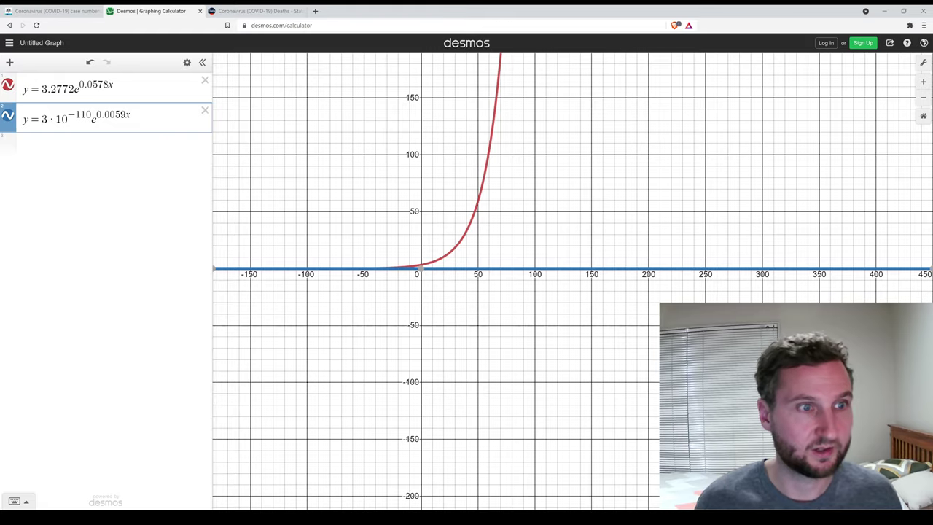
pyautogui.press('Return')
# - Pan the Desmos graph to where the blue 3·10^-110 e^0.0059x curve rises, and pin points on it
pyautogui.press('Up')
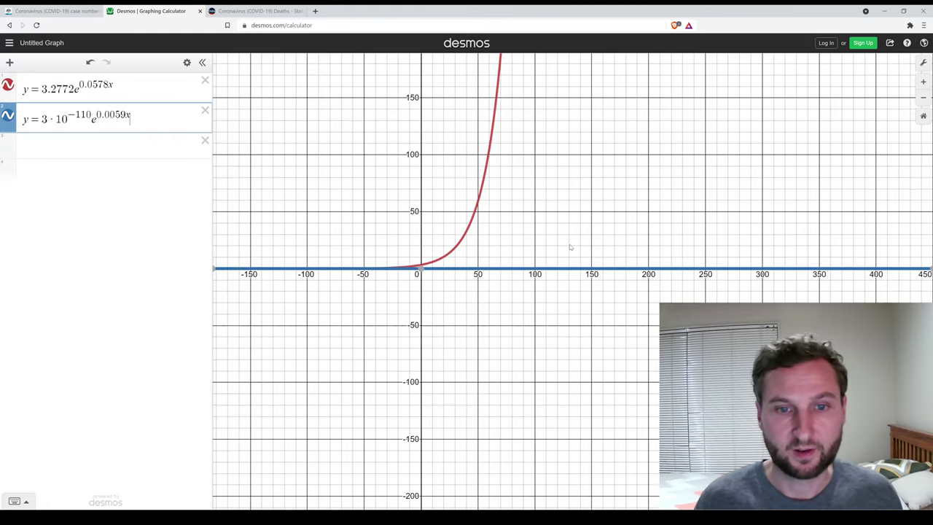
pyautogui.scroll(-15, 571, 247)
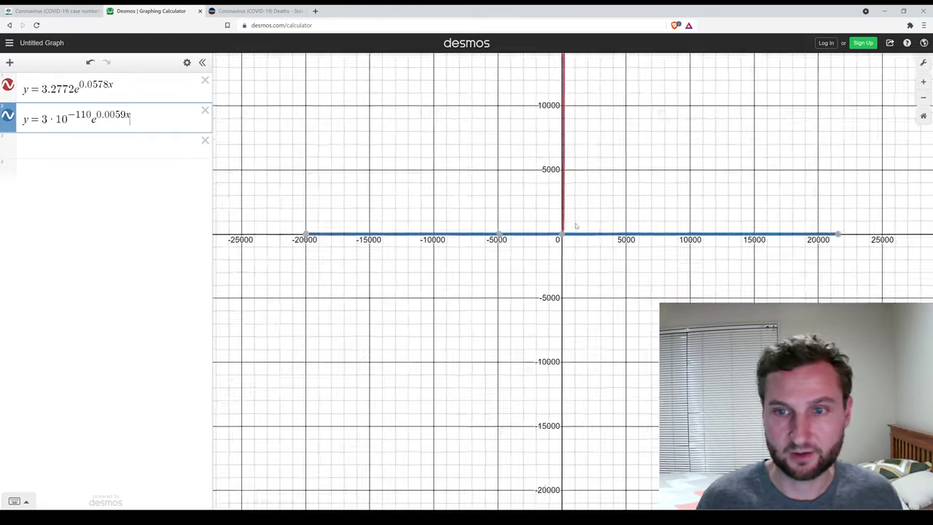
pyautogui.scroll(-4, 576, 226)
pyautogui.moveTo(655, 198); pyautogui.dragTo(498, 215)
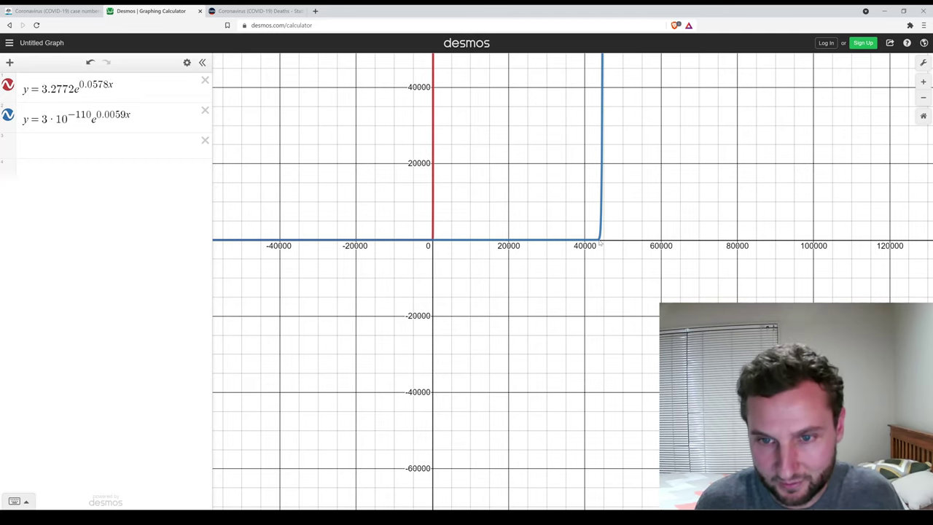
pyautogui.click(599, 240)
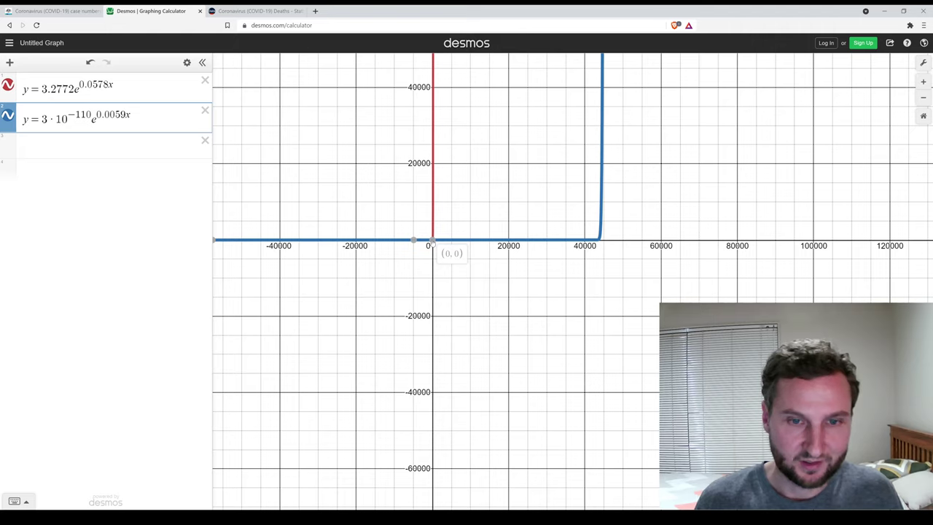
pyautogui.click(431, 240)
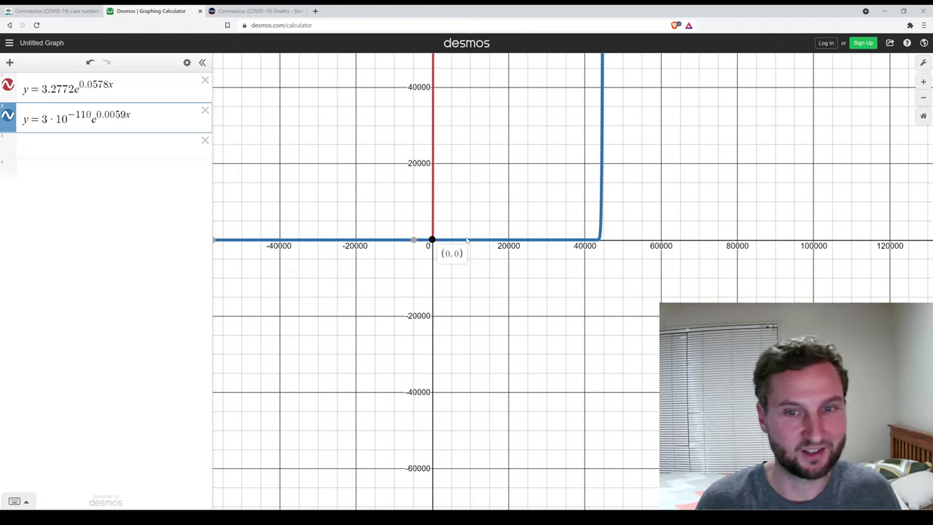
pyautogui.moveTo(599, 242)
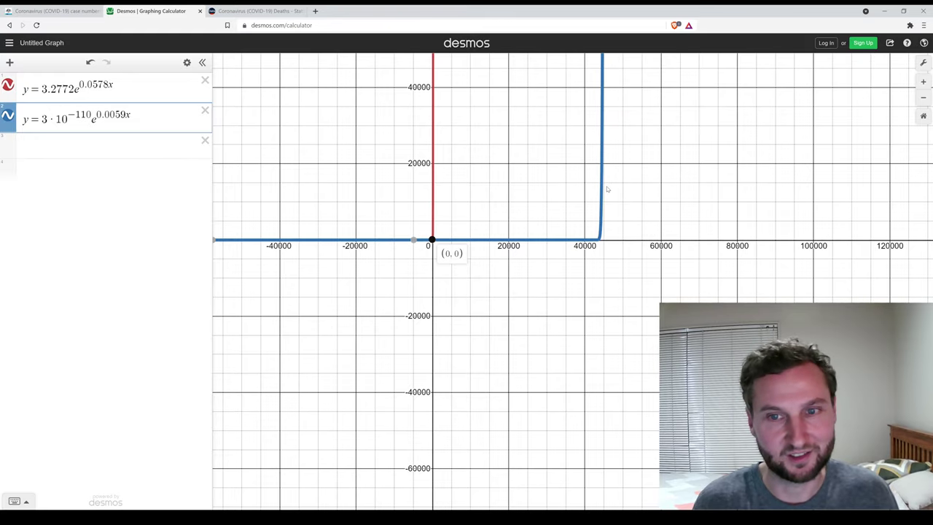
# - Pan and zoom to the blue curve's steep rise near x = 44,000, then return to Excel
pyautogui.moveTo(629, 96); pyautogui.dragTo(532, 247)
pyautogui.scroll(-15, 567, 156)
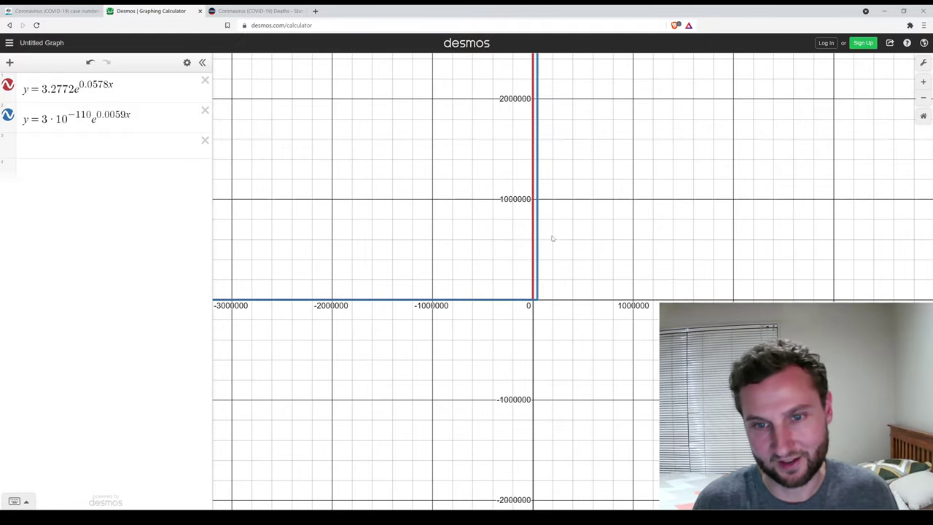
pyautogui.scroll(3, 537, 301)
pyautogui.scroll(10, 537, 301)
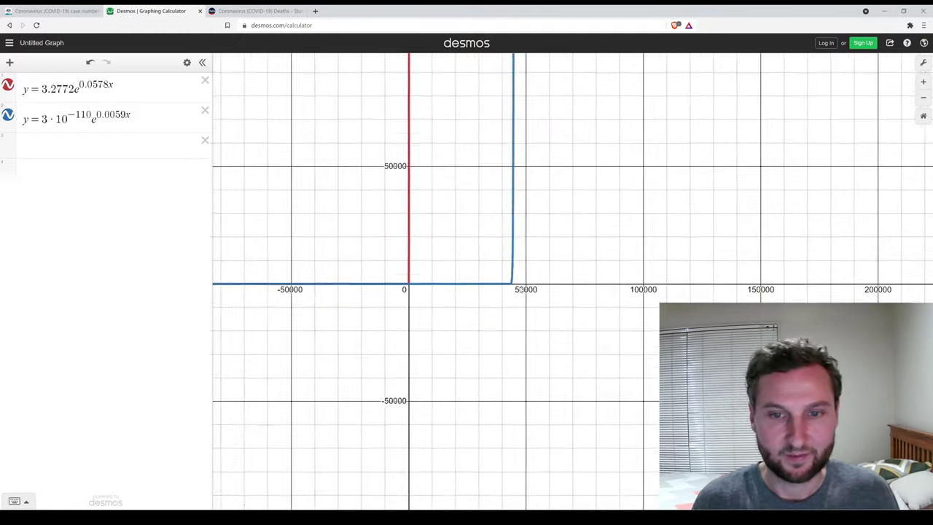
pyautogui.moveTo(505, 297); pyautogui.dragTo(536, 260)
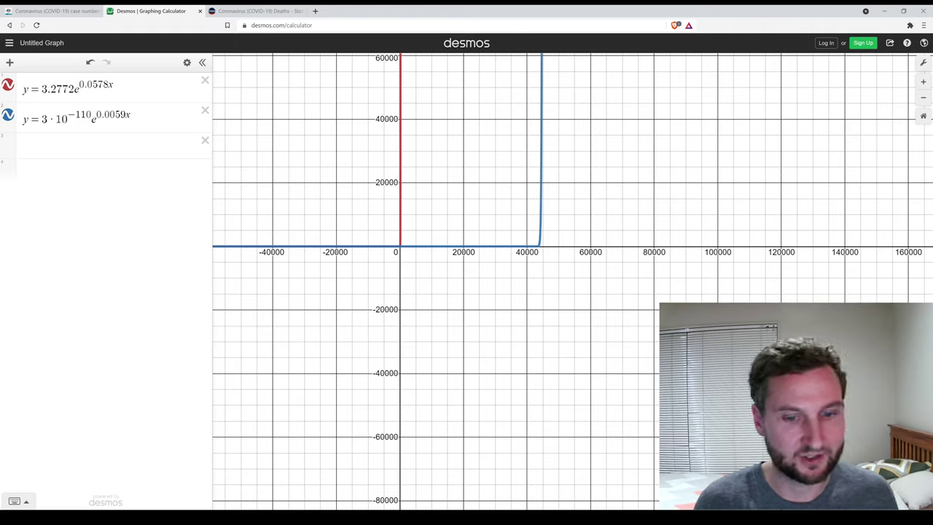
pyautogui.hotkey('alt', 'Tab')
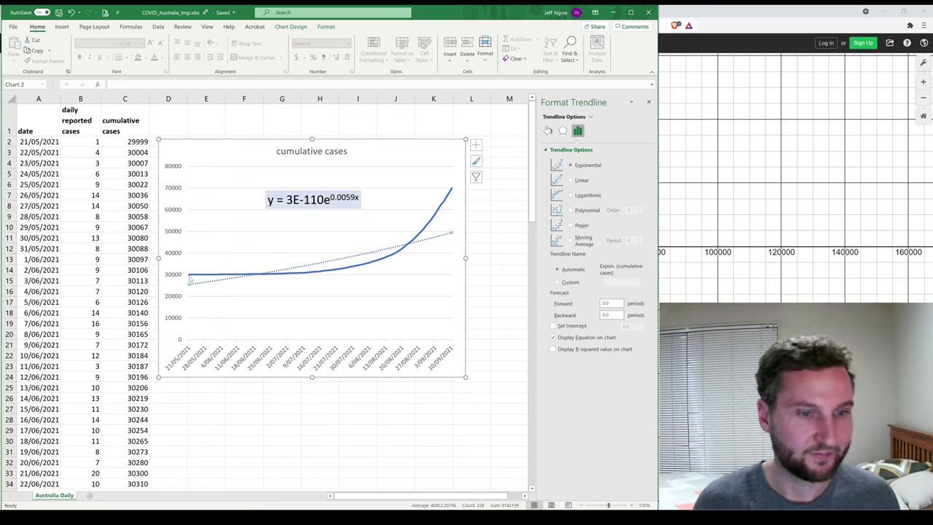
# - Force the trendline intercept to 29999, giving y = 29999e^4E-06x
pyautogui.click(554, 326)
pyautogui.doubleClick(626, 326)
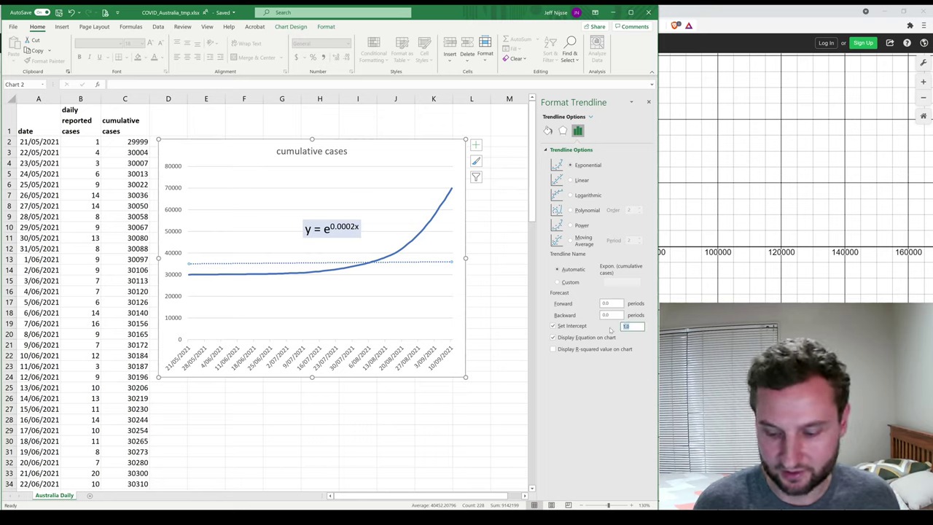
pyautogui.write('29999')
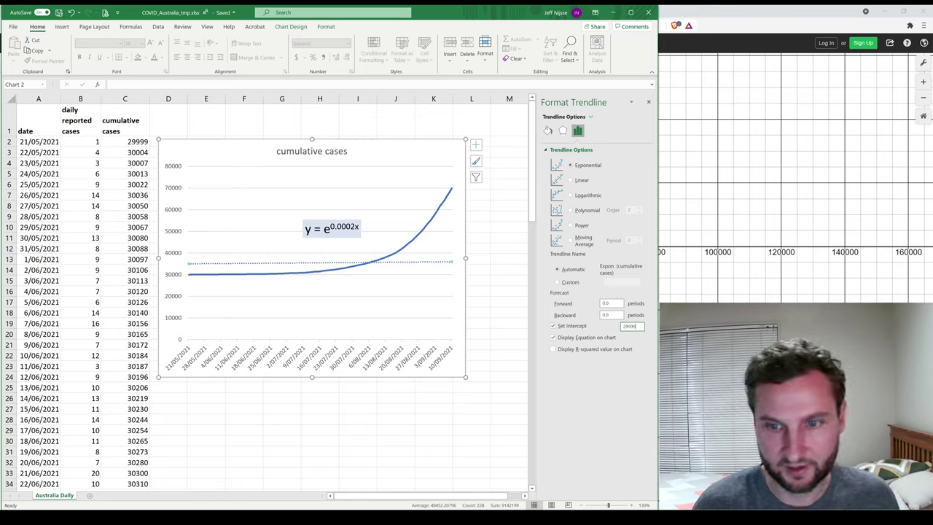
pyautogui.press('Return')
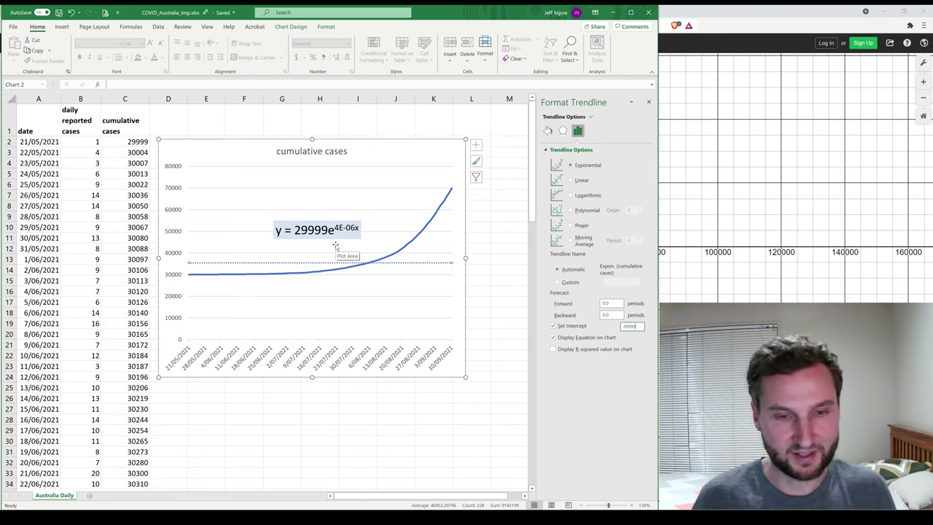
# - Turn the fixed intercept off so the fit returns to y = 3E-110e^0.0059x
pyautogui.click(554, 327)
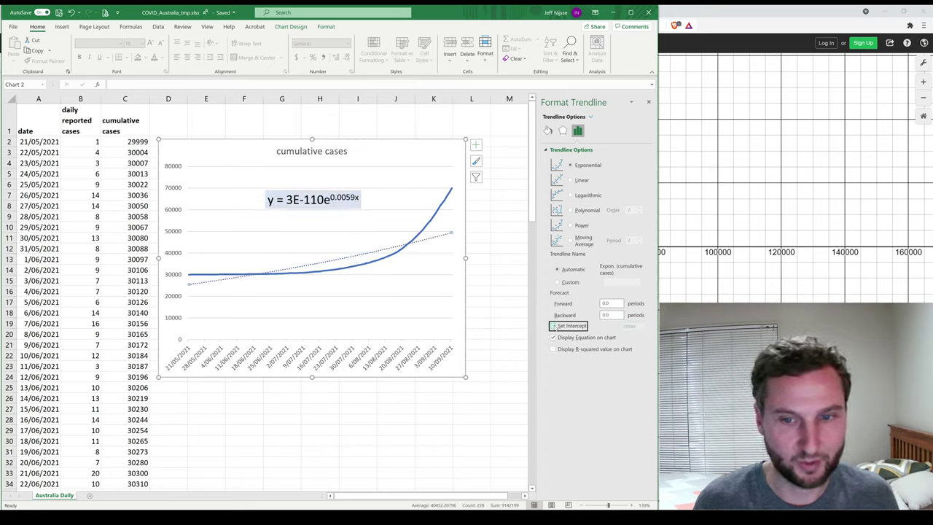
pyautogui.click(554, 326)
pyautogui.click(553, 327)
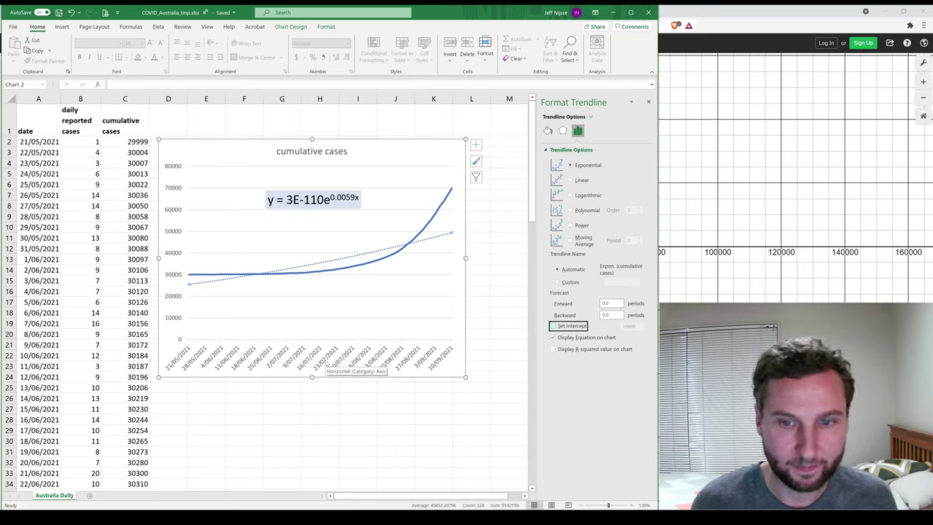
# - Set the horizontal date axis to a Text axis, making the fit y = 25317e^0.0059x
pyautogui.click(328, 363)
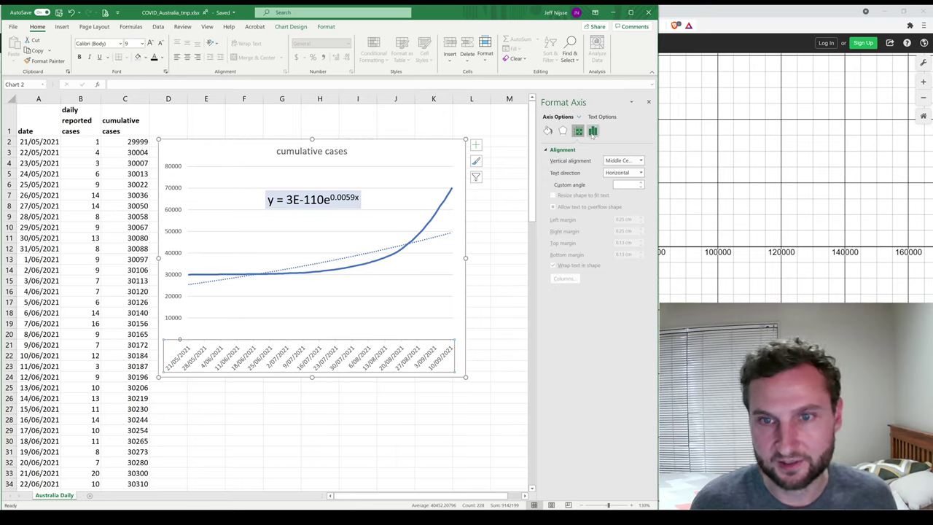
pyautogui.click(593, 132)
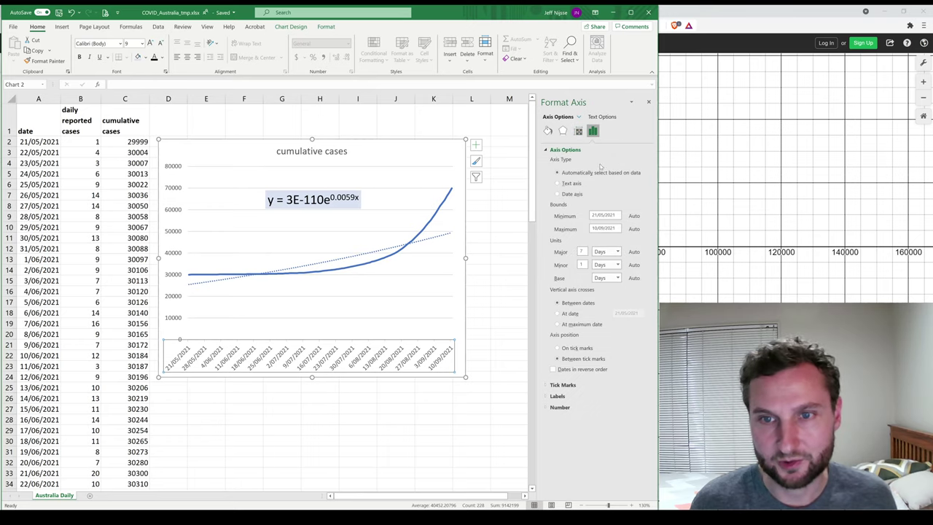
pyautogui.click(558, 184)
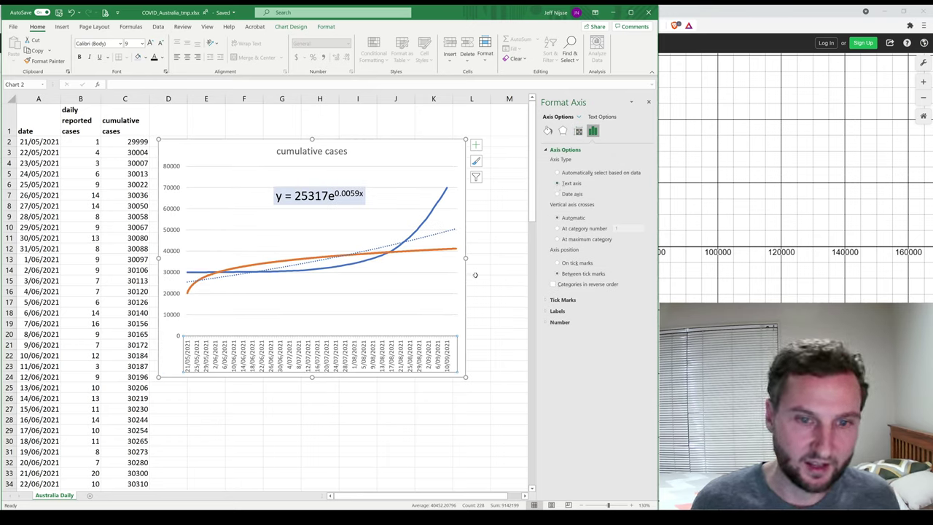
# - Delete the orange power trendline and select the dotted exponential trendline
pyautogui.click(447, 251)
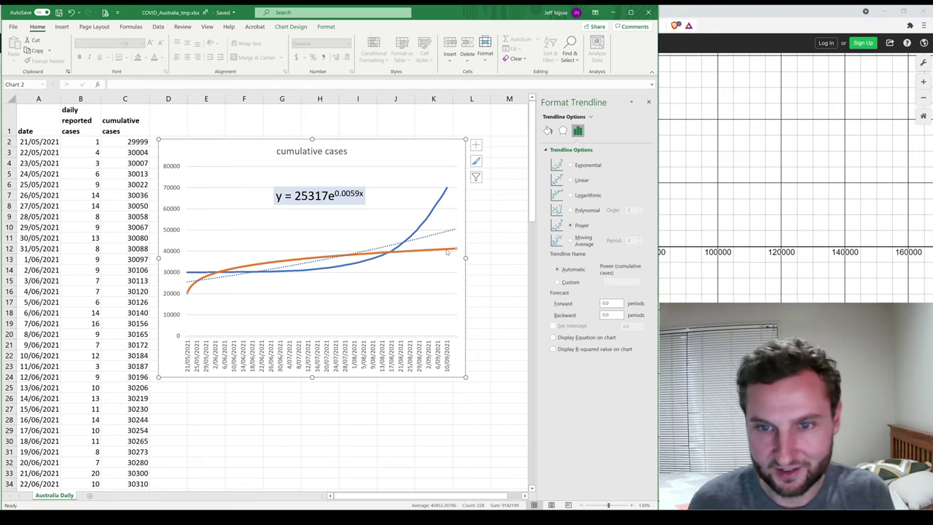
pyautogui.press('Delete')
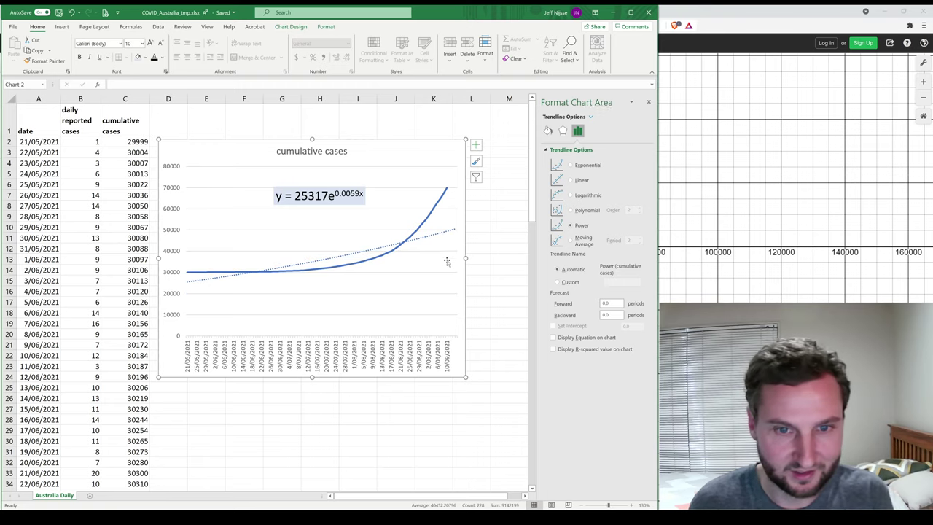
pyautogui.click(438, 235)
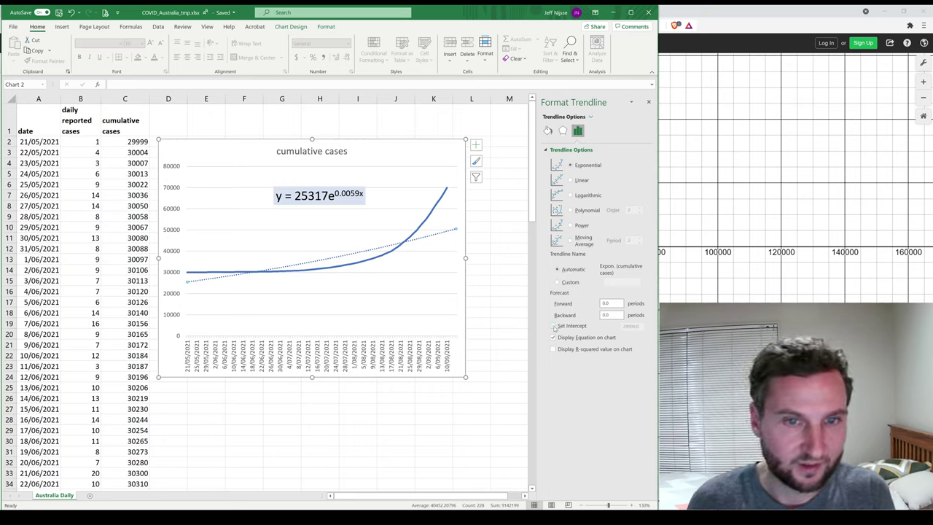
# - Fix the exponential trendline's intercept at 29999 (y = 29999e^0.0037x) and bring Desmos forward
pyautogui.click(554, 326)
pyautogui.click(553, 326)
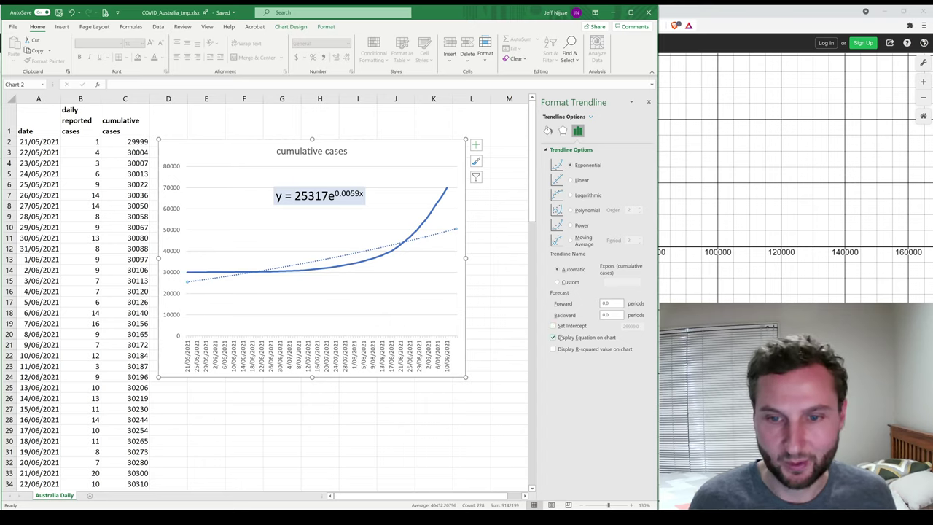
pyautogui.click(553, 326)
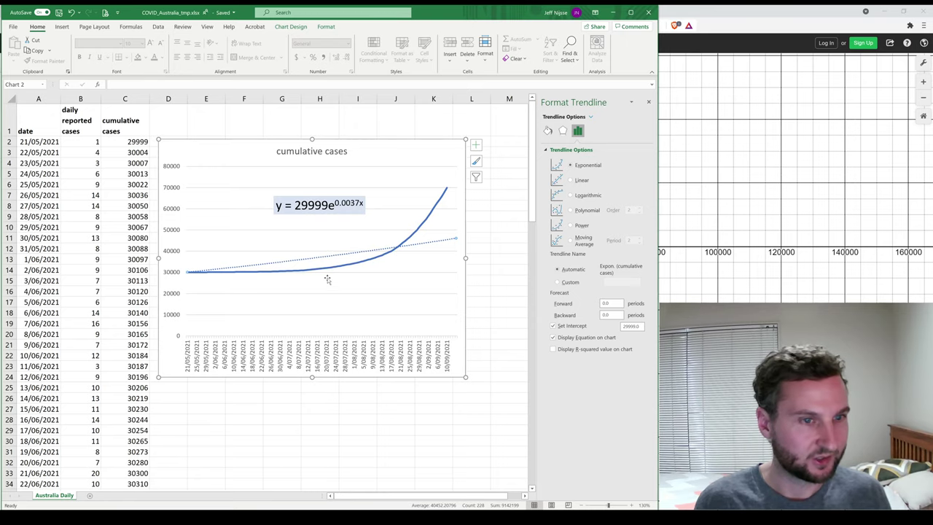
pyautogui.click(684, 237)
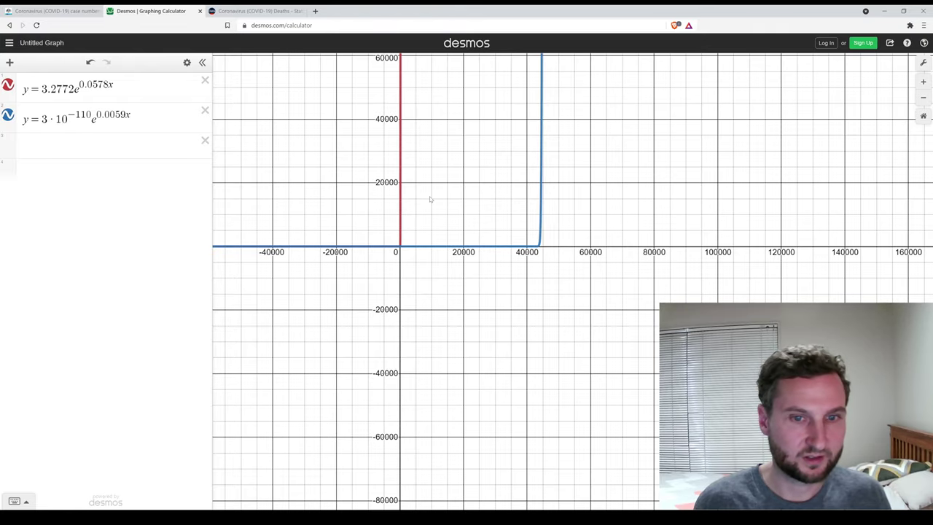
# - Reset the Desmos view, delete the 3·10^-110 e^0.0059x expression, and switch back to Excel
pyautogui.click(923, 115)
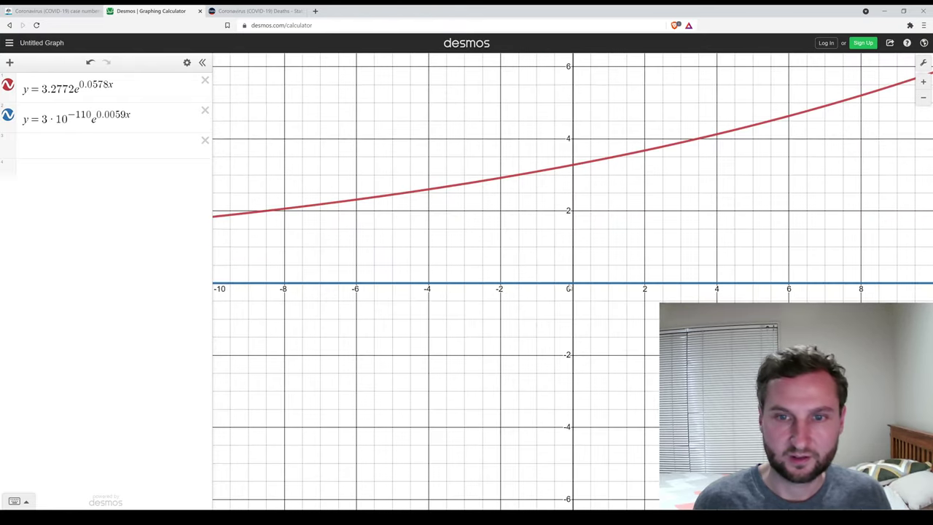
pyautogui.scroll(-15, 569, 289)
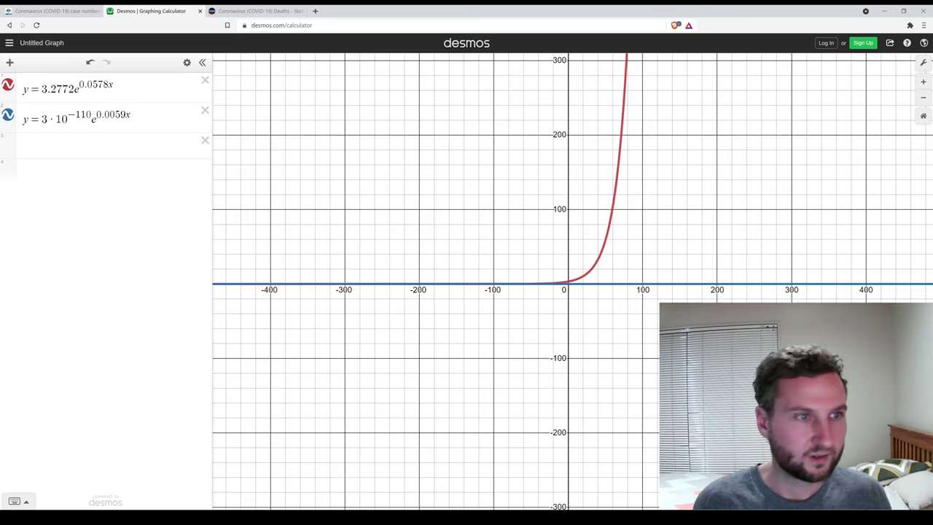
pyautogui.click(205, 111)
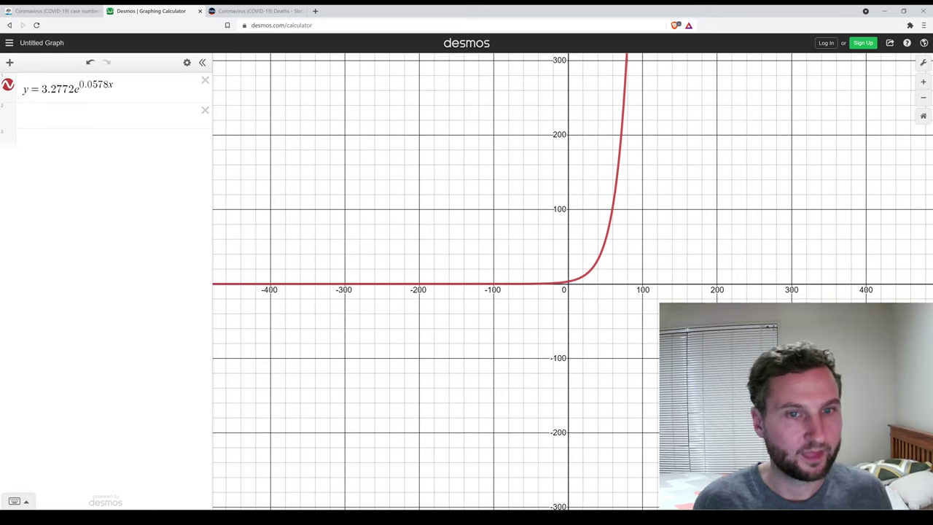
pyautogui.hotkey('alt', 'Tab')
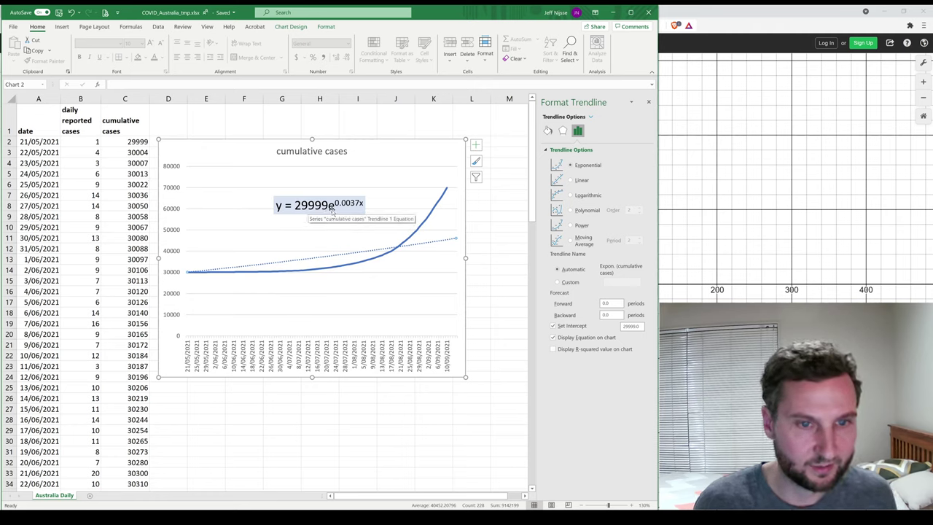
# - Back in Desmos, enter y=29999e^0.0037x as the second expression
pyautogui.hotkey('alt', 'Tab')
pyautogui.click(68, 134)
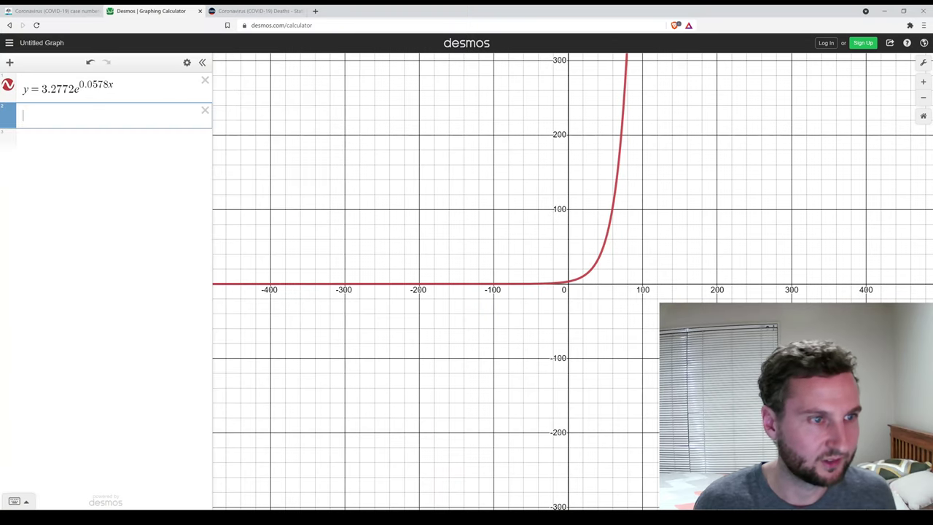
pyautogui.write('y=29999')
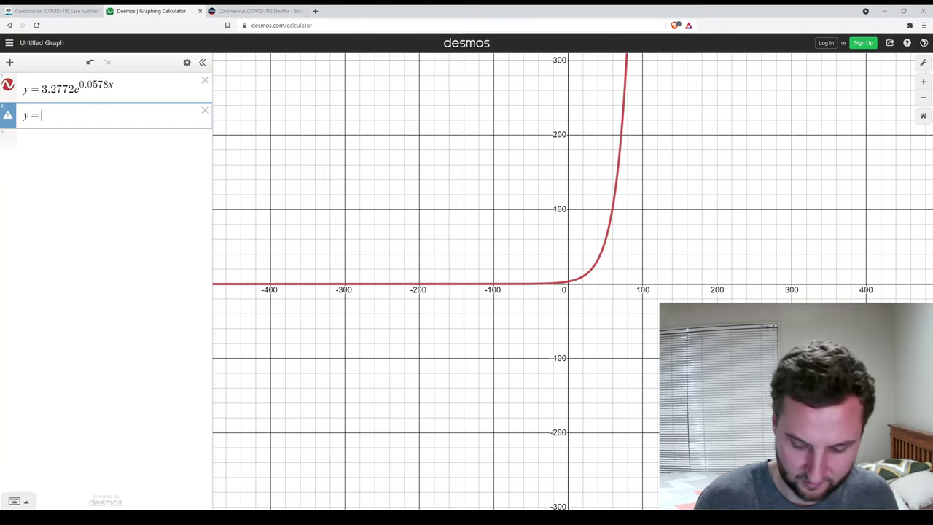
pyautogui.write('e')
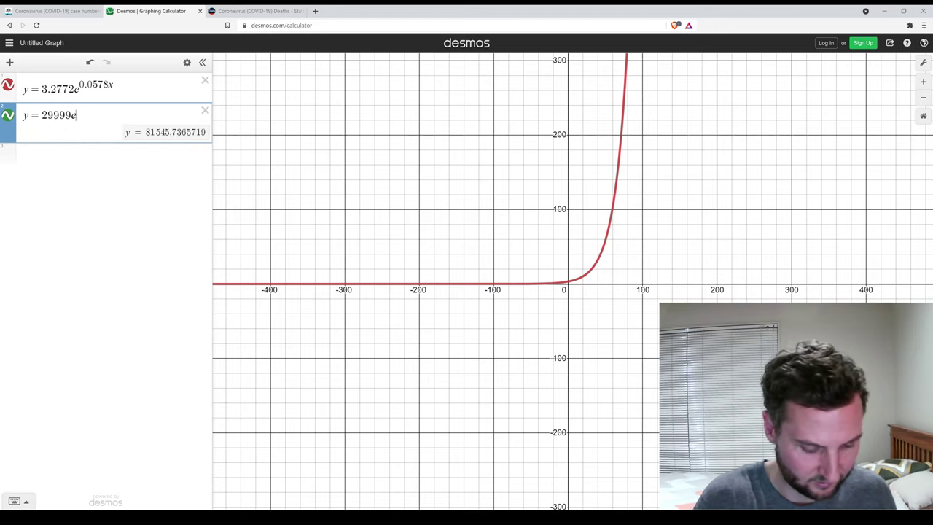
pyautogui.write('^0.0037x')
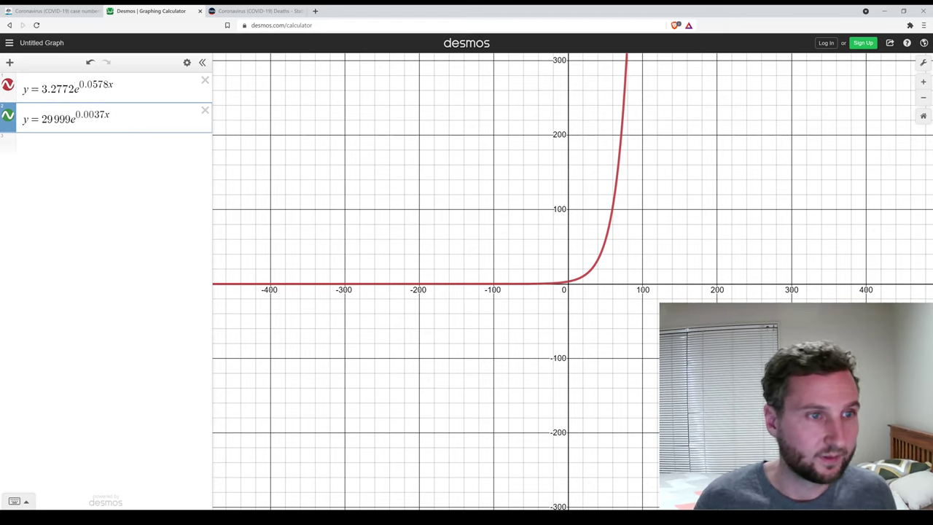
# - Zoom out and pan to bring the green y = 29999e^0.0037x curve into view
pyautogui.scroll(-2, 562, 233)
pyautogui.scroll(-5, 561, 234)
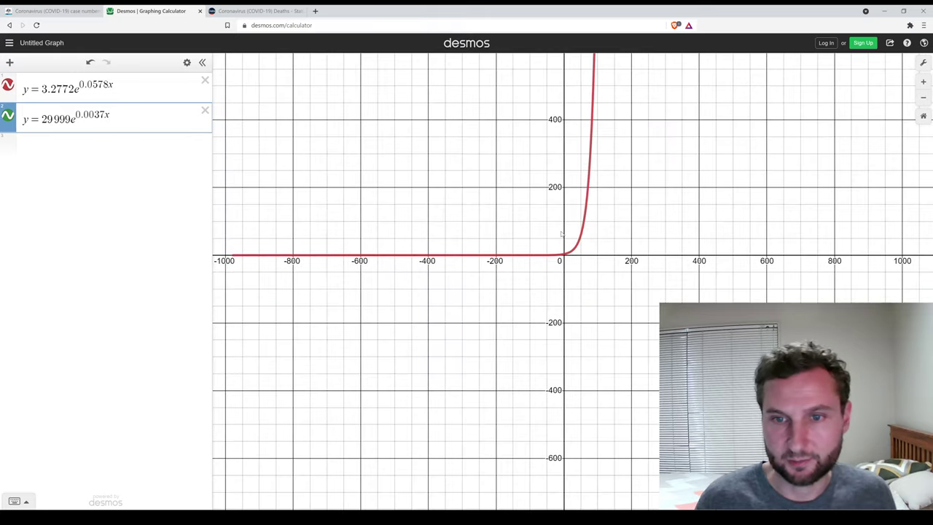
pyautogui.scroll(-5, 575, 207)
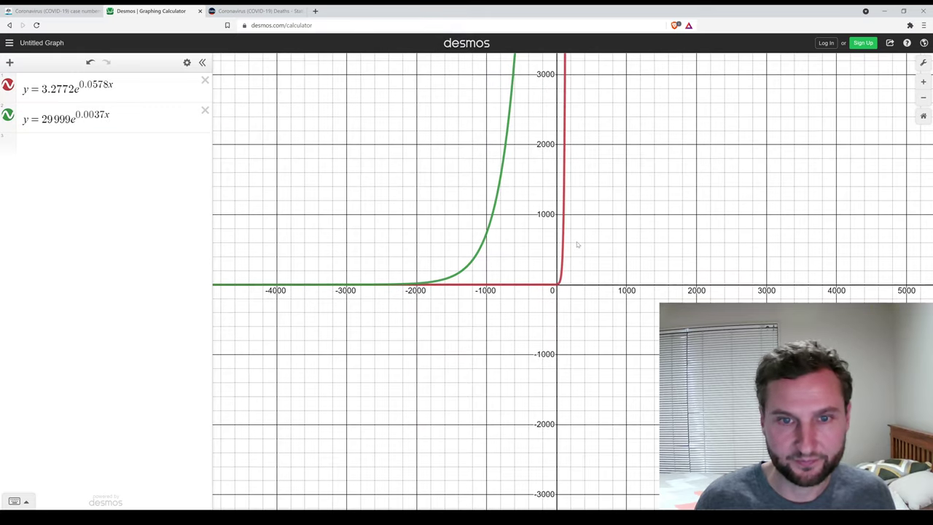
pyautogui.scroll(-2, 562, 226)
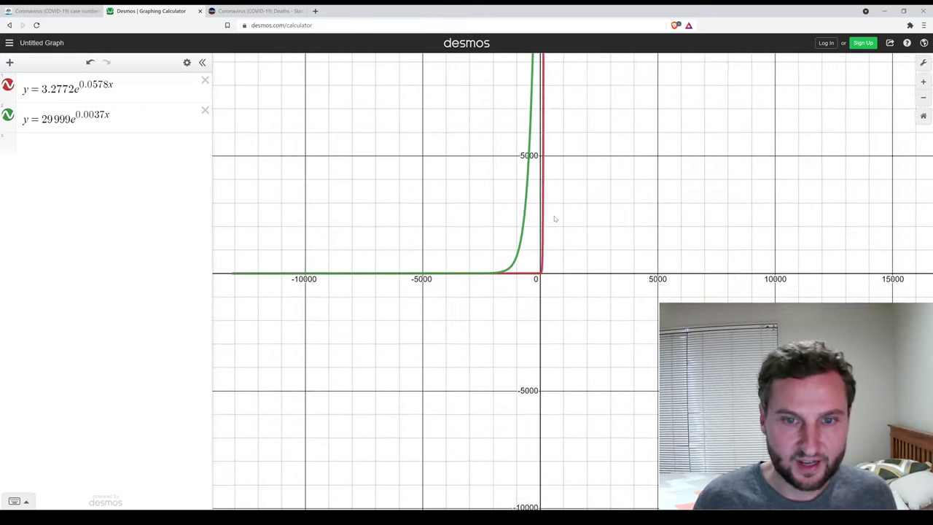
pyautogui.moveTo(554, 245); pyautogui.dragTo(528, 238)
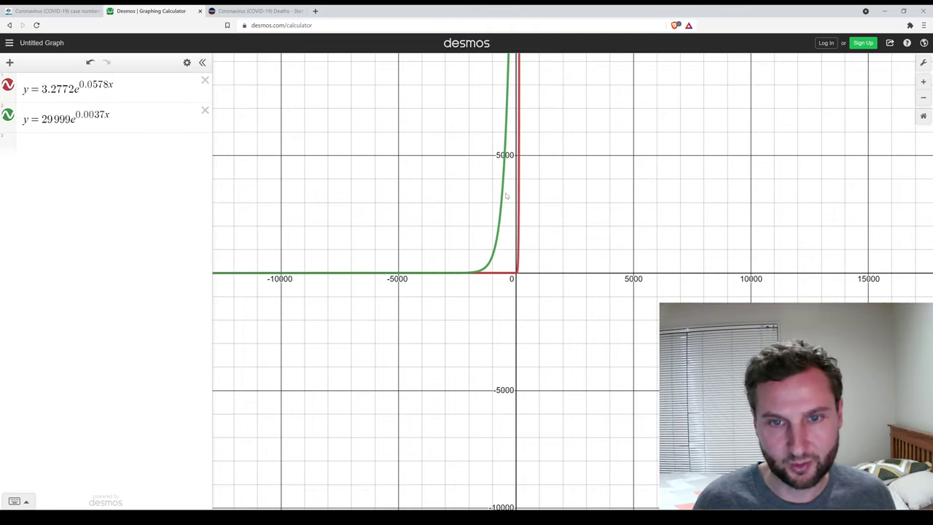
pyautogui.scroll(-2, 521, 137)
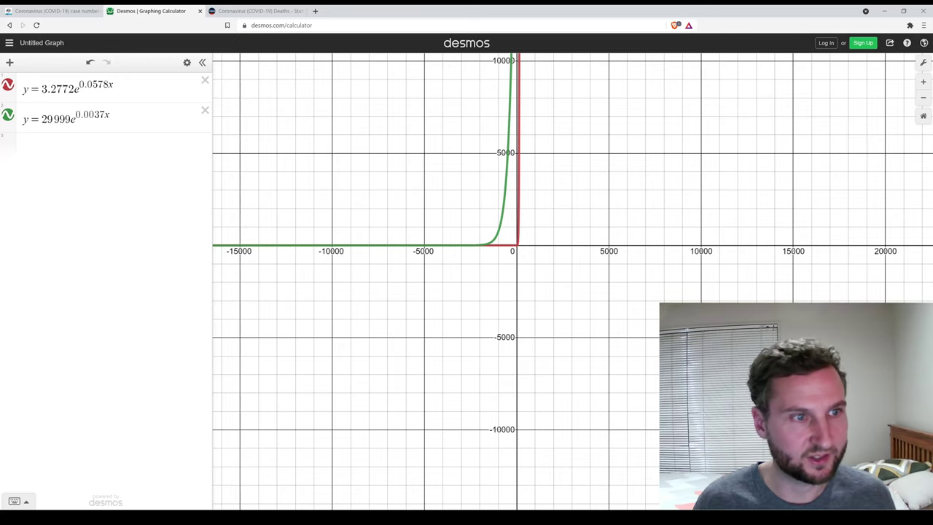
pyautogui.doubleClick(58, 119)
pyautogui.scroll(-2, 544, 157)
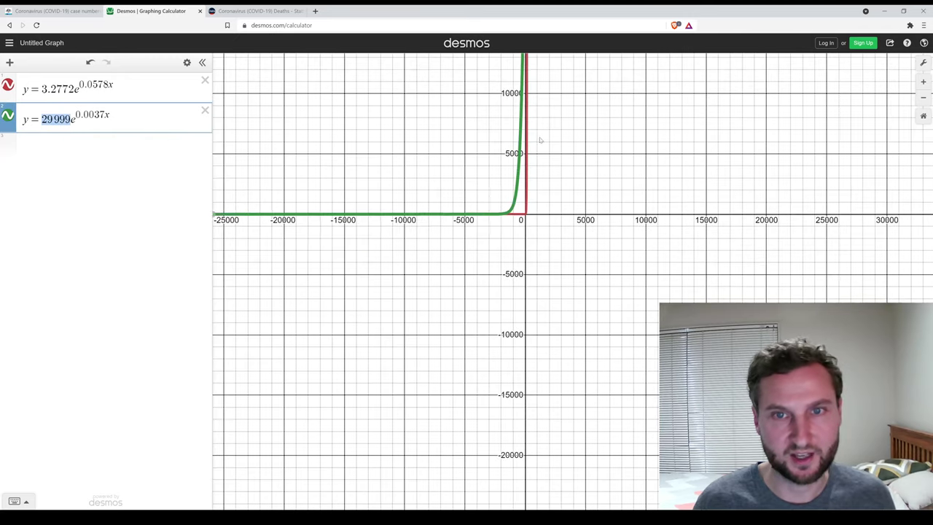
pyautogui.moveTo(540, 140); pyautogui.dragTo(484, 285)
pyautogui.scroll(-2, 476, 137)
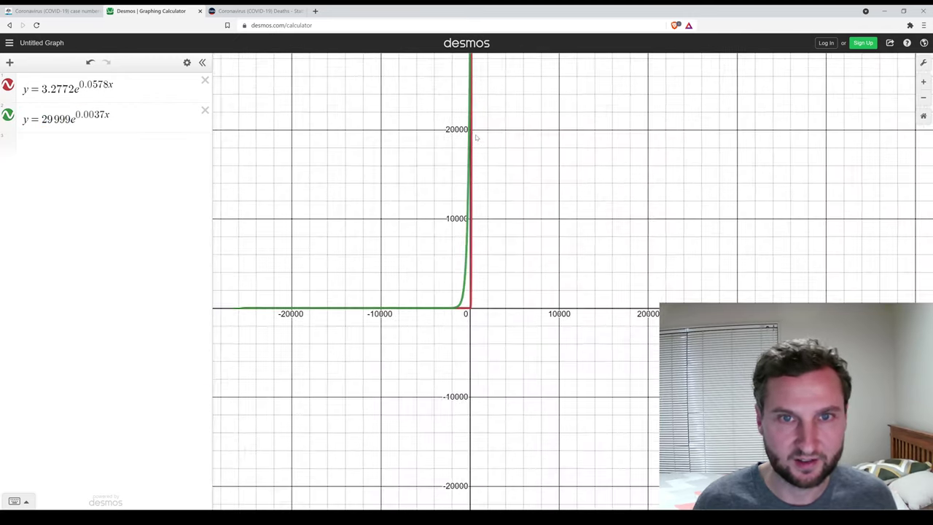
pyautogui.scroll(-2, 476, 137)
# - Hide the red 3.2772 curve and pin the green curve's y-intercept at (0, 29999)
pyautogui.click(474, 135)
pyautogui.moveTo(489, 134); pyautogui.dragTo(485, 162)
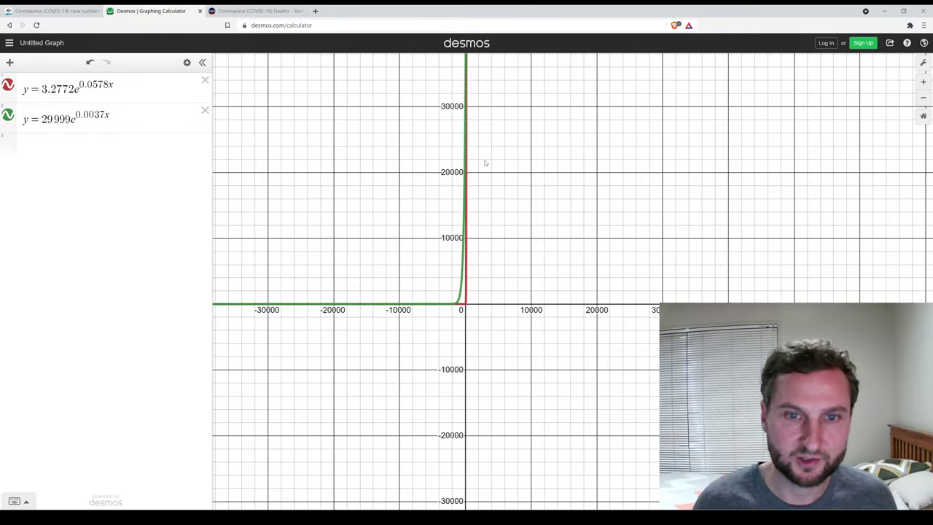
pyautogui.click(7, 85)
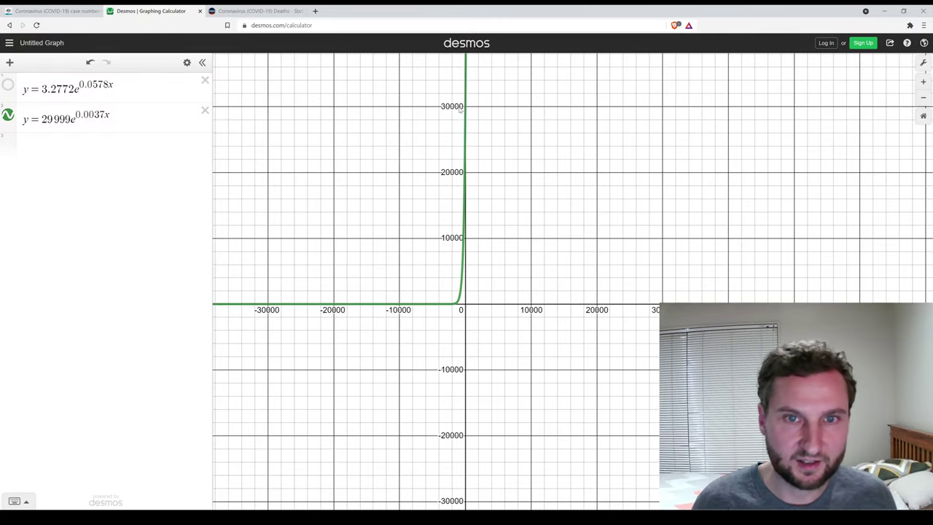
pyautogui.click(466, 108)
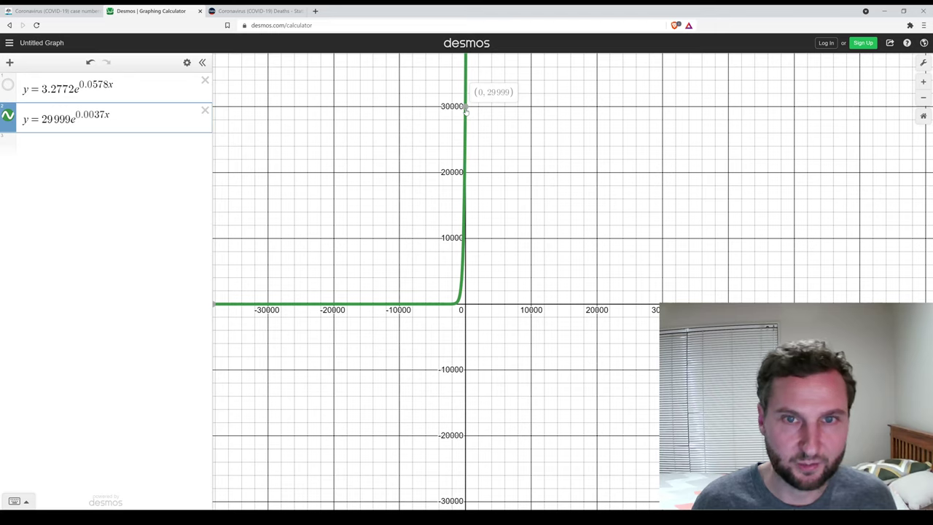
pyautogui.click(466, 107)
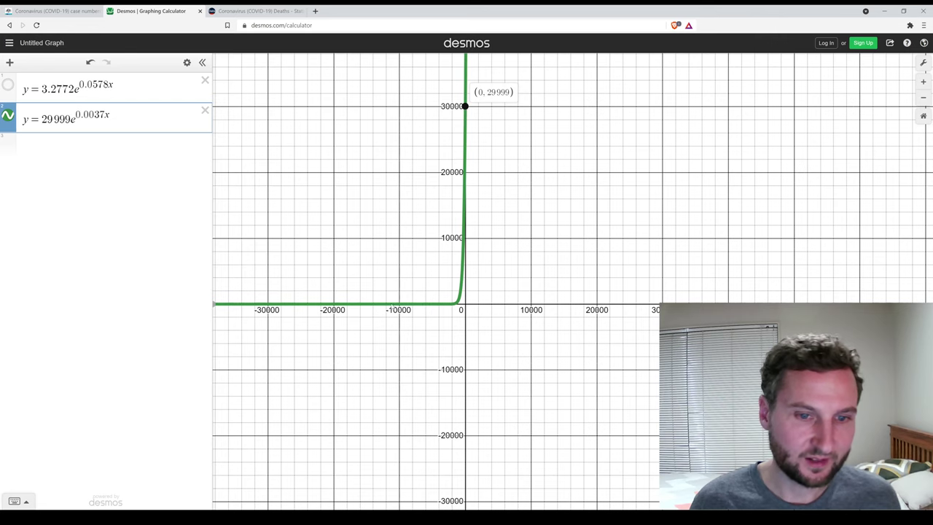
pyautogui.hotkey('alt', 'Tab')
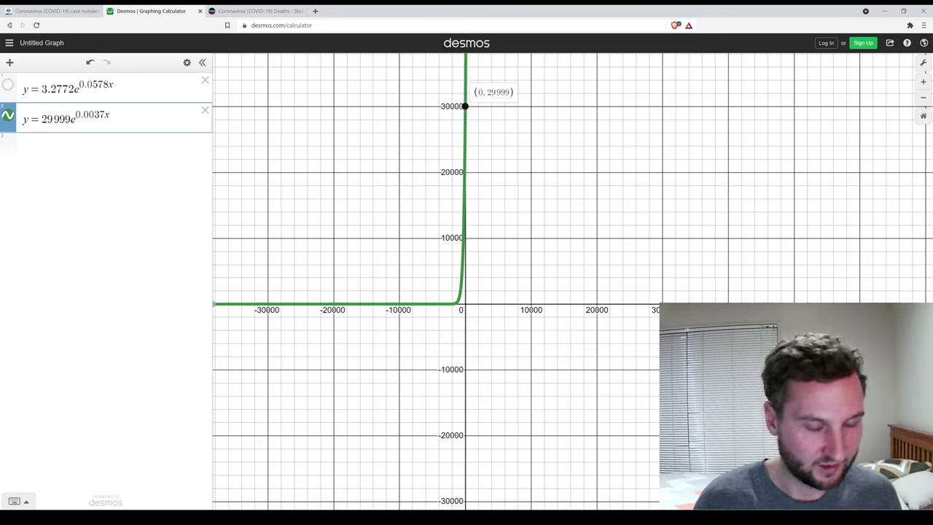
# - Append + 10000 to the green equation and add an unshifted y = 29999e^0.0037x copy as expression 3
pyautogui.press('Right')
pyautogui.write('+ ')
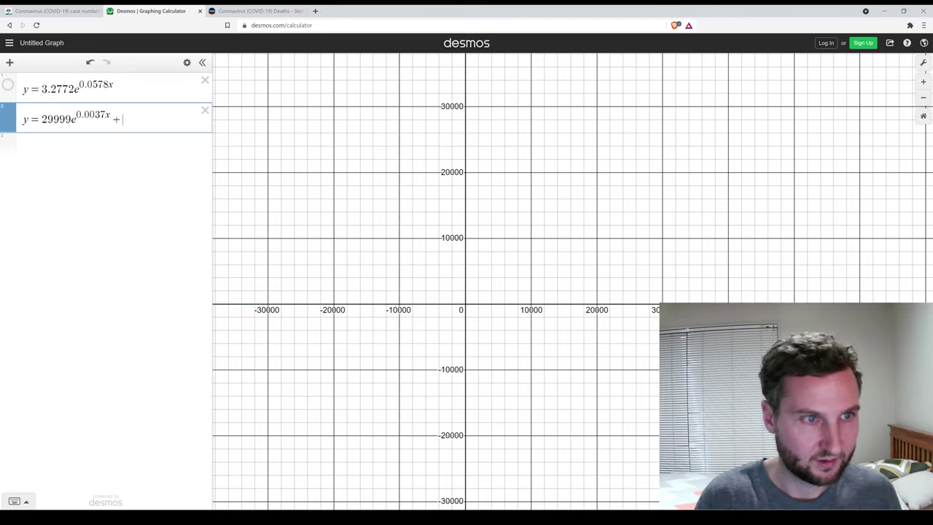
pyautogui.write('10000')
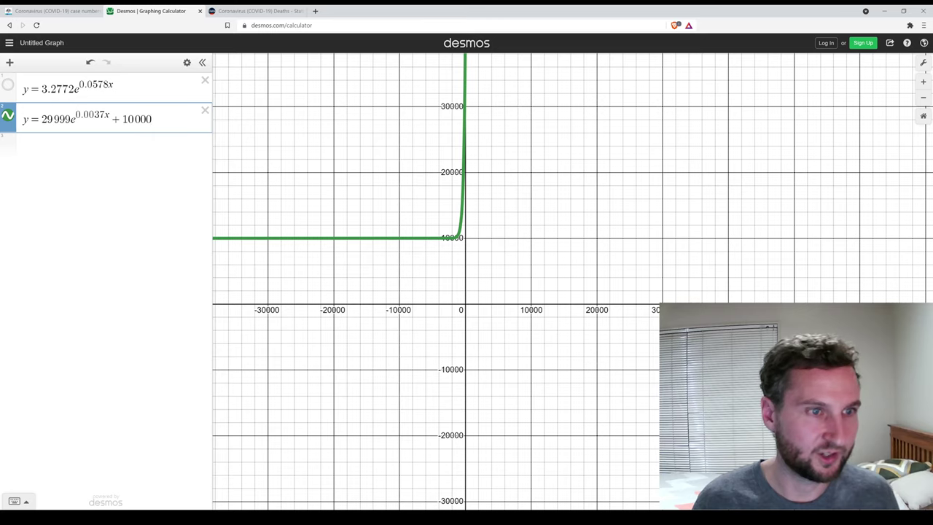
pyautogui.hotkey('shift', 'Left')
pyautogui.hotkey('shift', 'Left')
pyautogui.hotkey('shift', 'Left')
pyautogui.hotkey('shift', 'Left')
pyautogui.hotkey('shift', 'Left')
pyautogui.hotkey('shift', 'Left')
pyautogui.hotkey('shift', 'Left')
pyautogui.hotkey('shift', 'Left')
pyautogui.hotkey('shift', 'Left')
pyautogui.hotkey('shift', 'Left')
pyautogui.hotkey('shift', 'Left')
pyautogui.hotkey('shift', 'Left')
pyautogui.hotkey('shift', 'Left')
pyautogui.hotkey('shift', 'Left')
pyautogui.hotkey('shift', 'Left')
pyautogui.hotkey('ctrl', 'c')
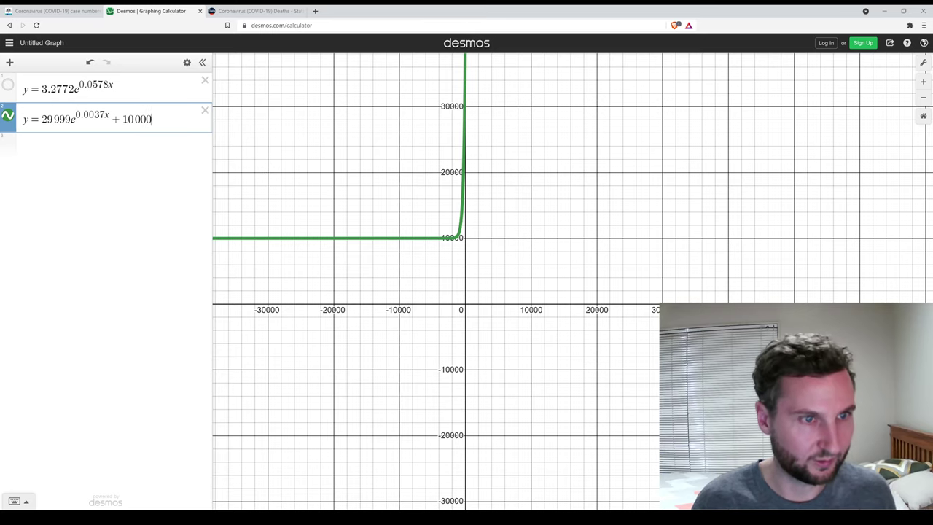
pyautogui.click(111, 163)
pyautogui.hotkey('ctrl', 'v')
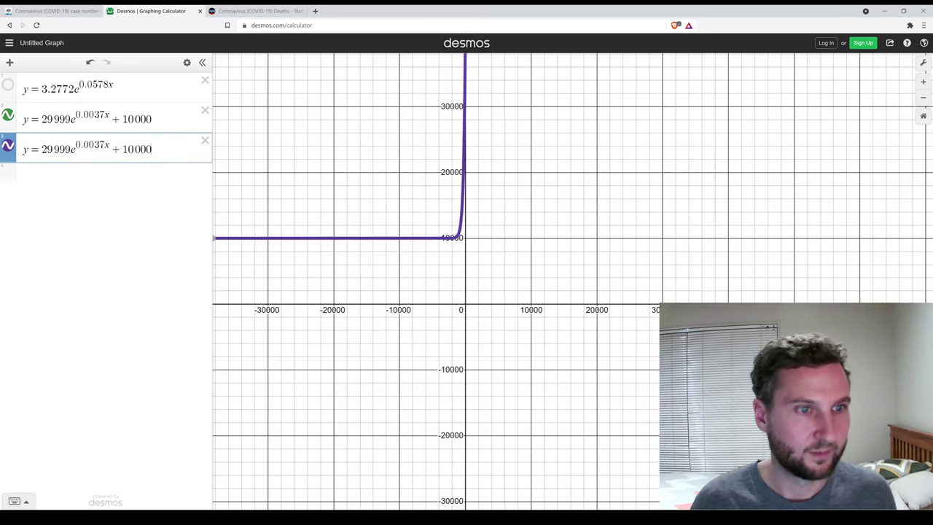
pyautogui.hotkey('shift', 'Left')
pyautogui.hotkey('shift', 'Left')
pyautogui.hotkey('shift', 'Left')
pyautogui.hotkey('shift', 'Left')
pyautogui.hotkey('shift', 'Left')
pyautogui.hotkey('shift', 'Left')
pyautogui.press('BackSpace')
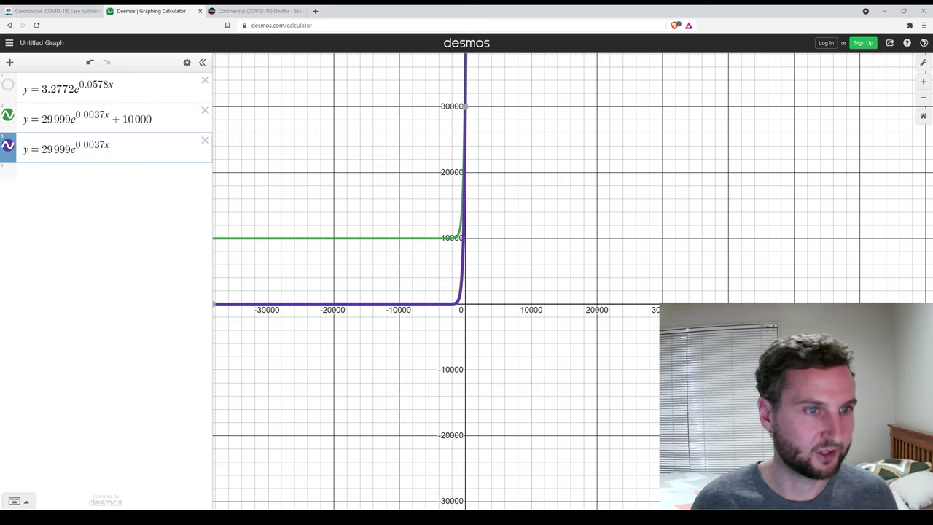
# - Change the green curve's added constant from 10000 to 29999
pyautogui.doubleClick(137, 119)
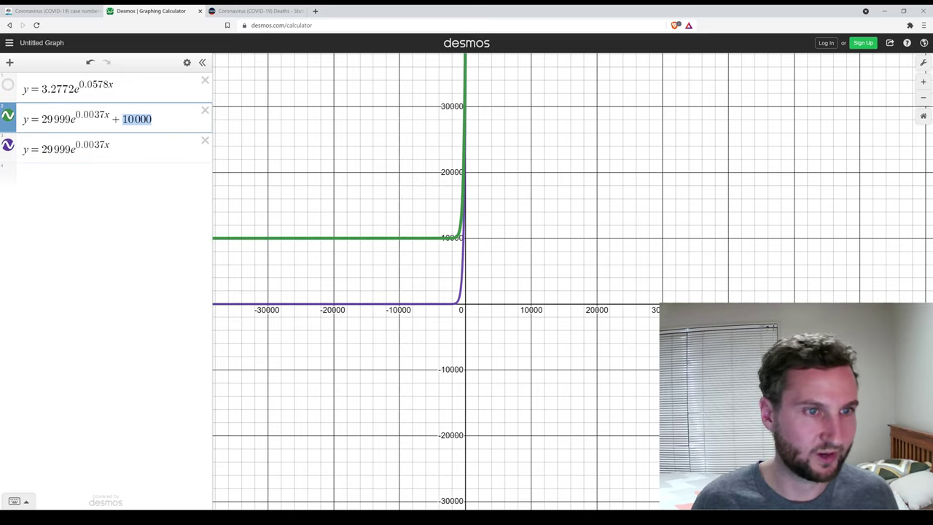
pyautogui.write('29999')
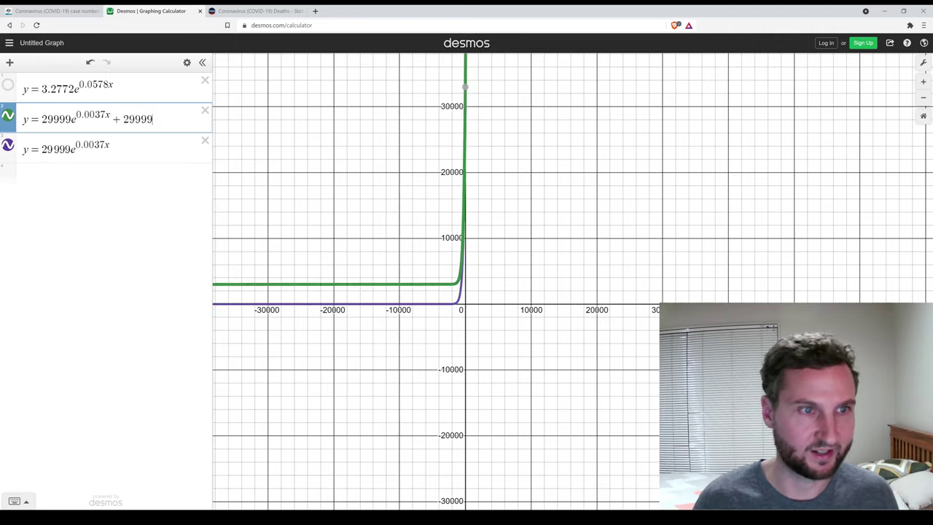
pyautogui.scroll(6, 490, 120)
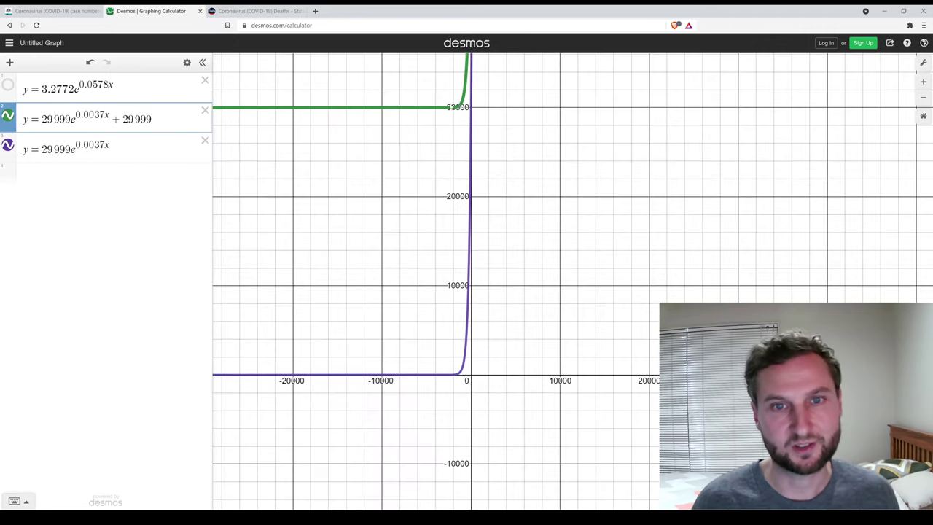
pyautogui.scroll(2, 470, 199)
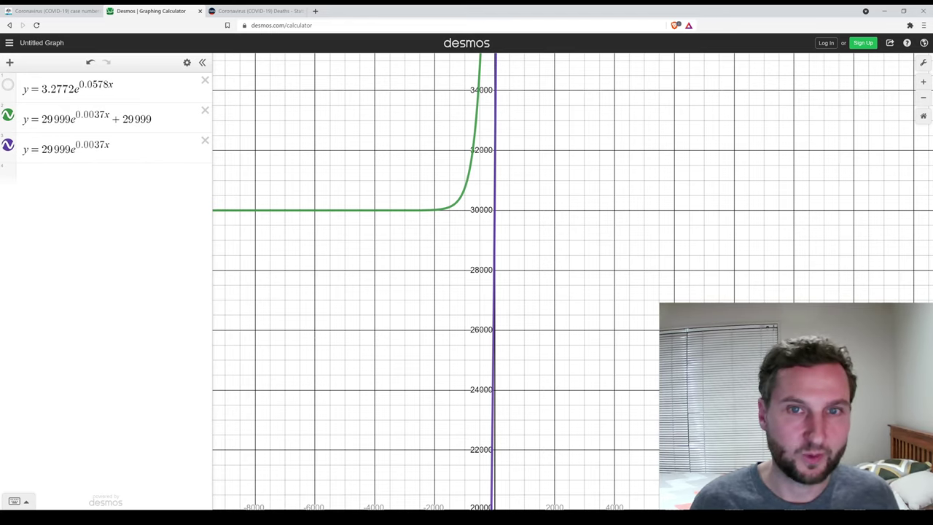
# - Replace the green curve's 29999 coefficient with 1, giving y = 1e^{0.0037x} + 29999
pyautogui.scroll(-5, 499, 268)
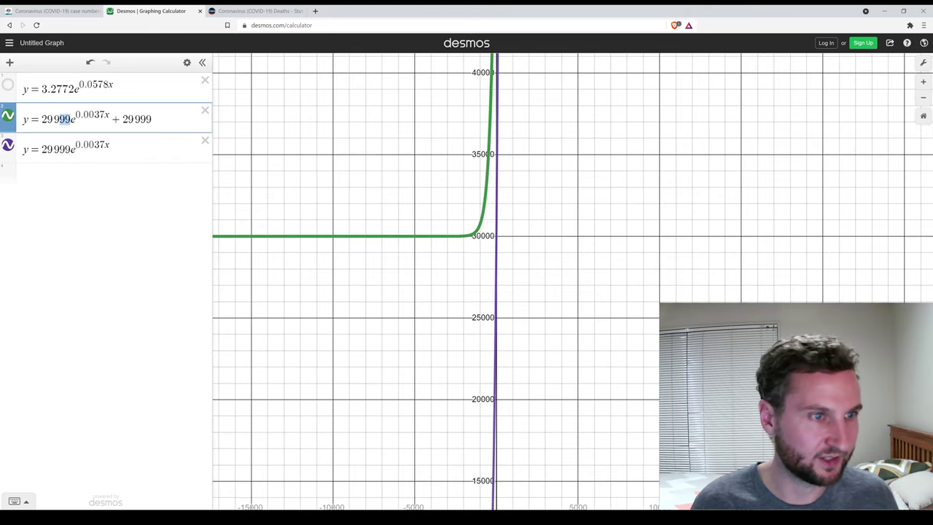
pyautogui.doubleClick(56, 119)
pyautogui.press('BackSpace')
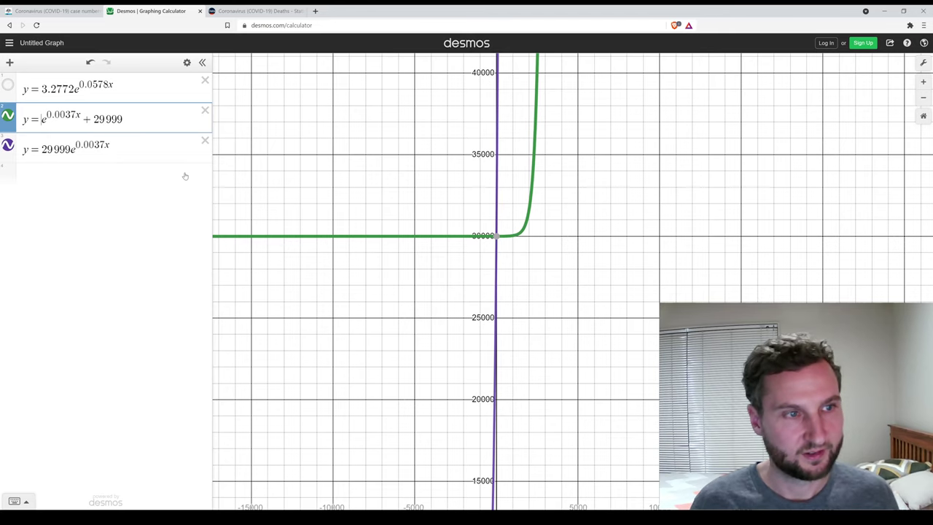
pyautogui.write('1')
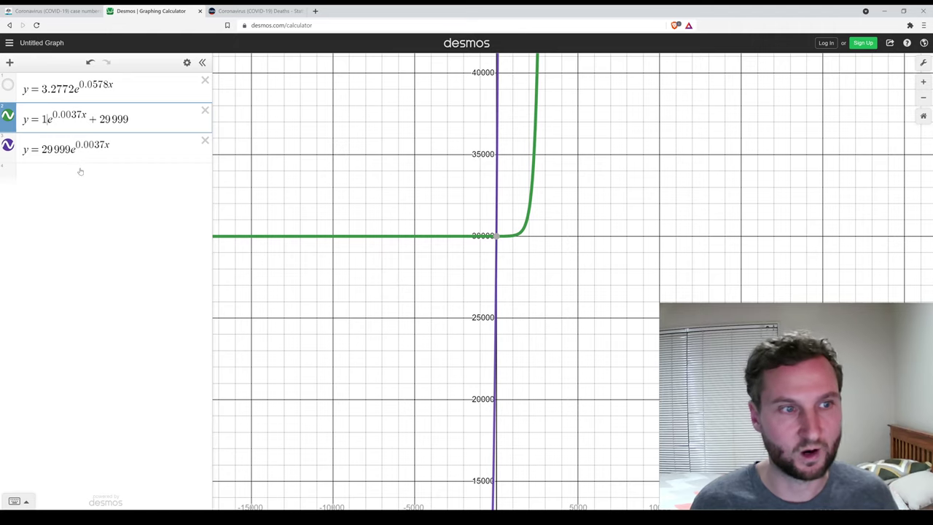
# - Delete the purple third expression, zoom in on the bend, and return to Excel
pyautogui.click(205, 140)
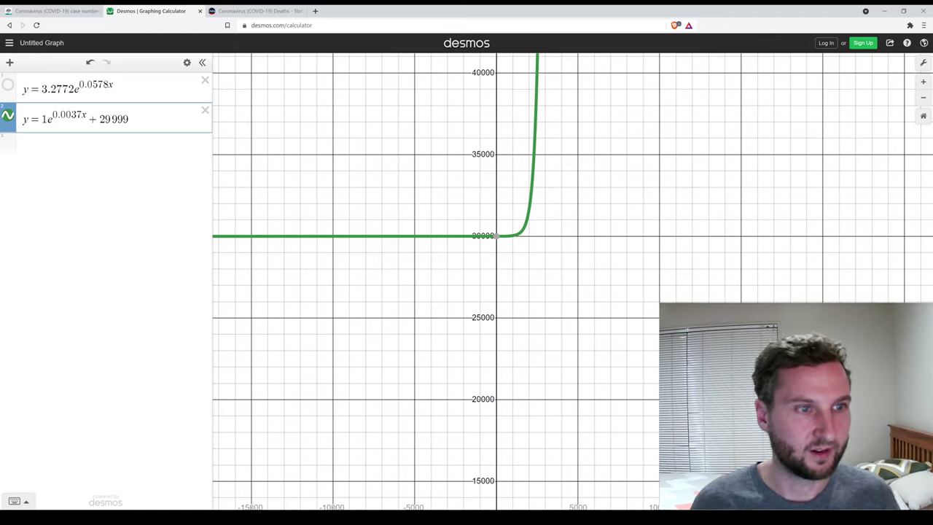
pyautogui.doubleClick(44, 119)
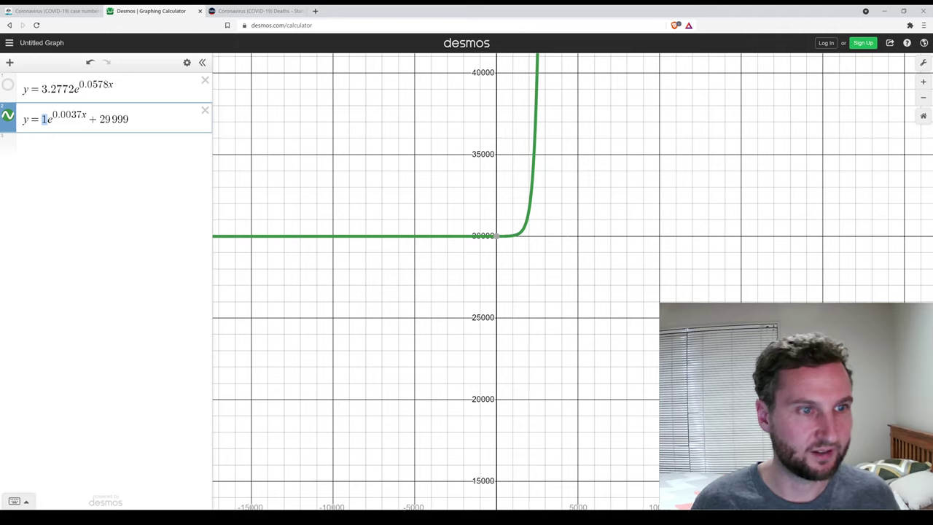
pyautogui.doubleClick(113, 119)
pyautogui.click(127, 119)
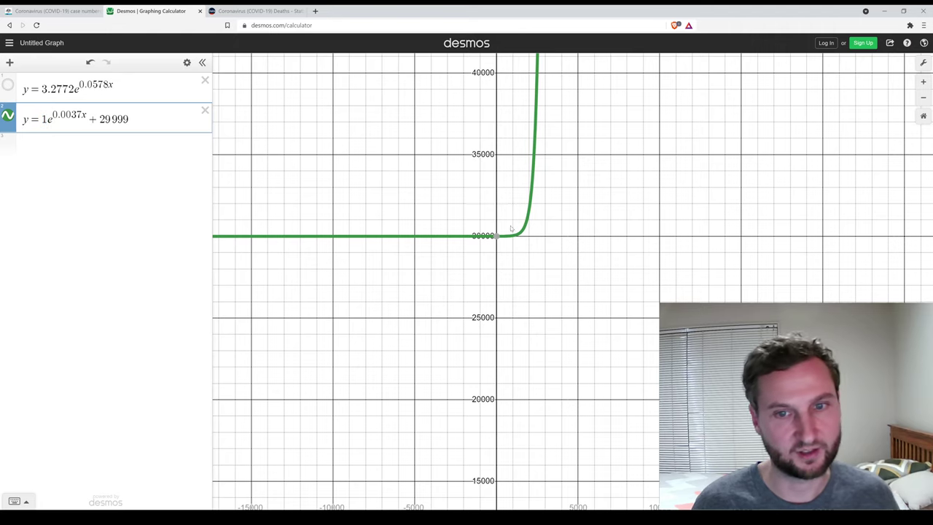
pyautogui.moveTo(497, 236)
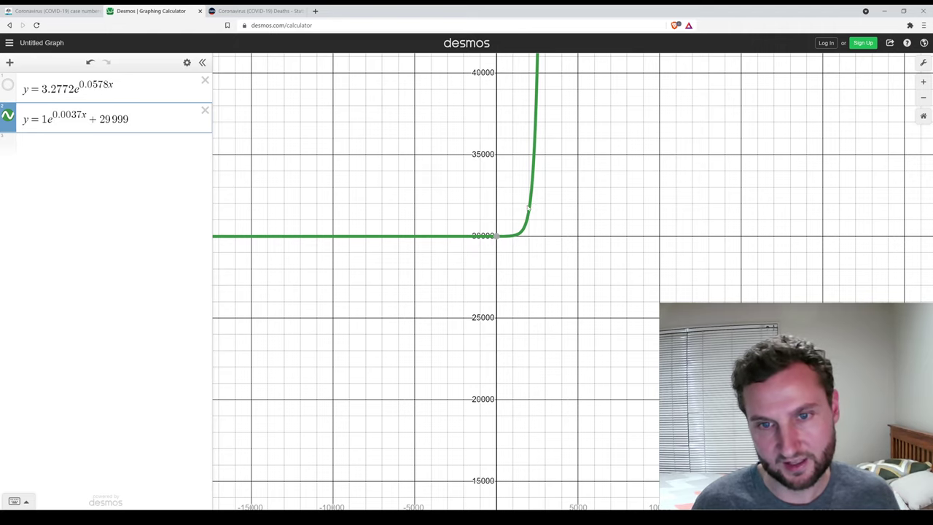
pyautogui.scroll(5, 508, 238)
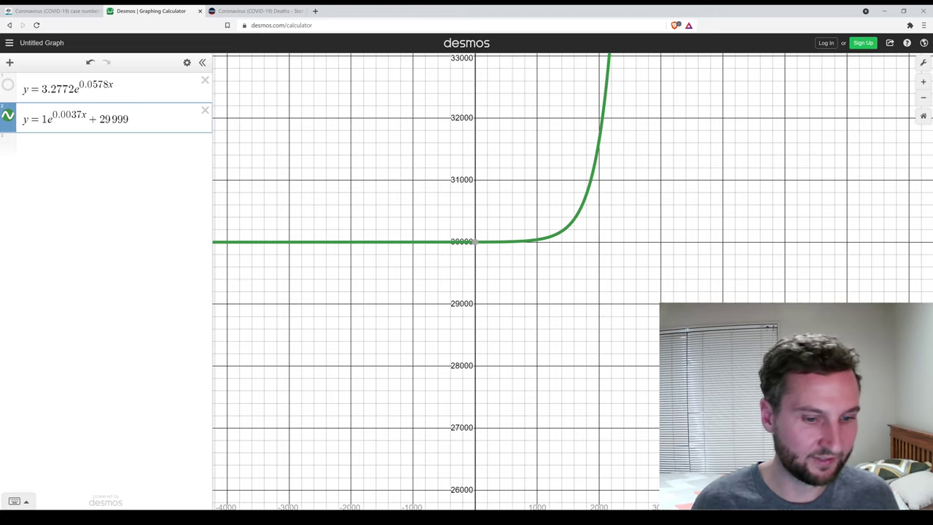
pyautogui.hotkey('alt', 'Tab')
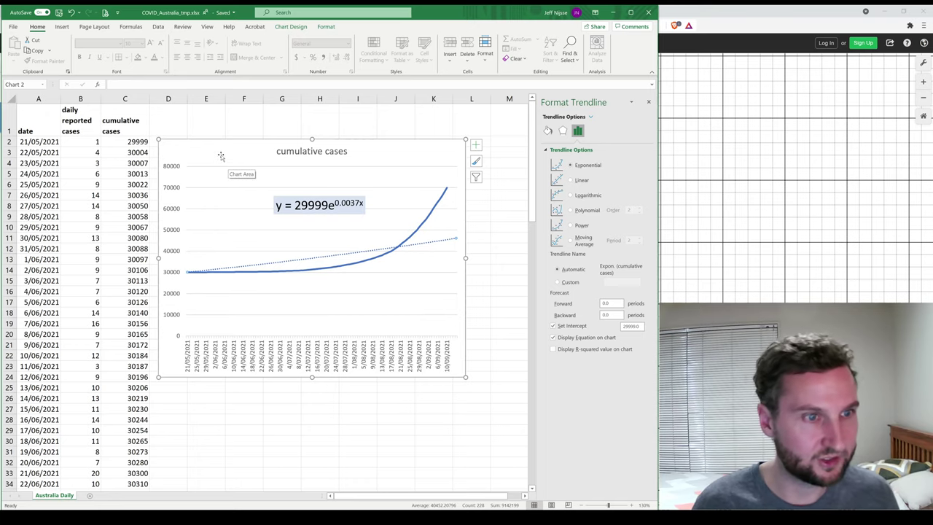
# - Move the chart right and widen the Excel window to expose columns C and D
pyautogui.moveTo(218, 150); pyautogui.dragTo(273, 148)
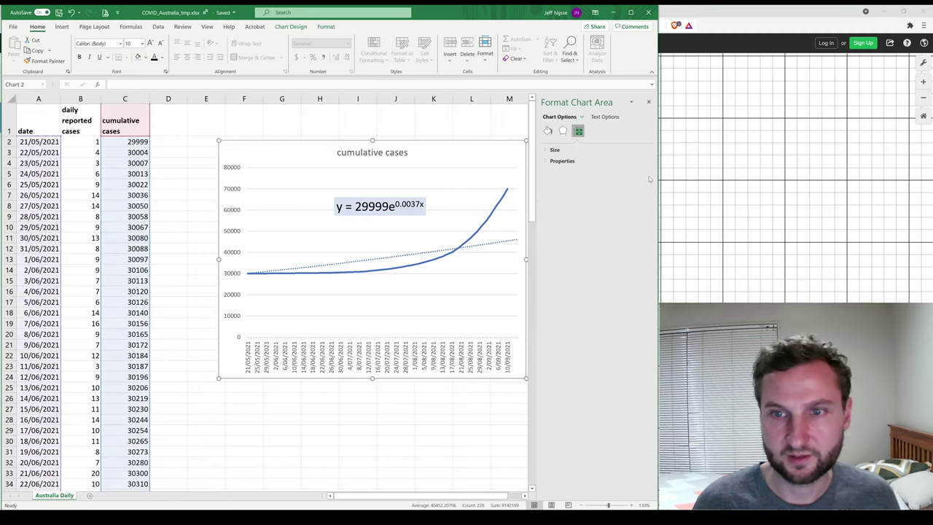
pyautogui.moveTo(659, 177); pyautogui.dragTo(721, 177)
pyautogui.moveTo(434, 149); pyautogui.dragTo(486, 147)
pyautogui.click(165, 142)
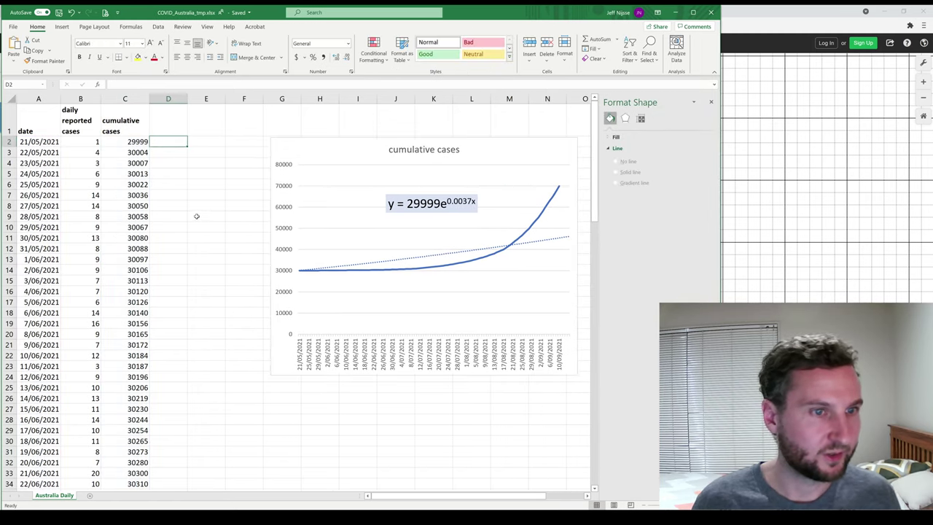
pyautogui.click(118, 141)
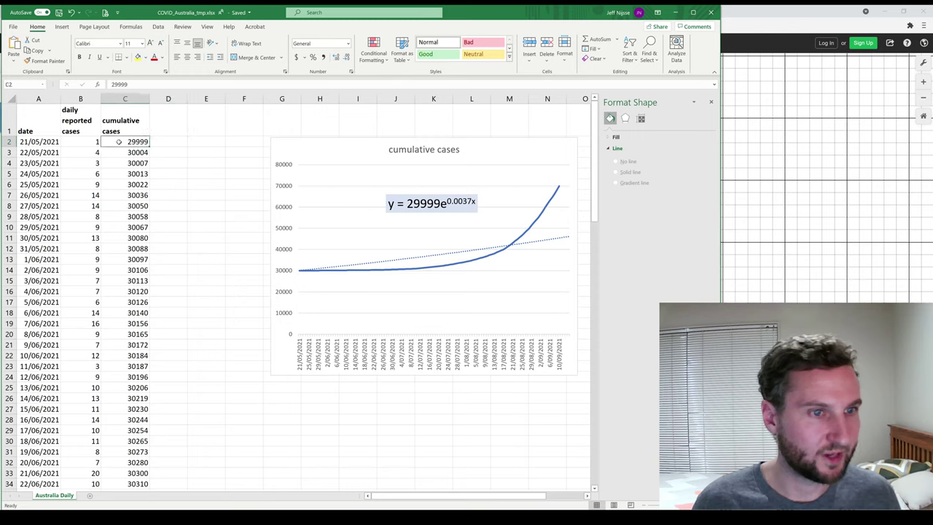
pyautogui.click(166, 143)
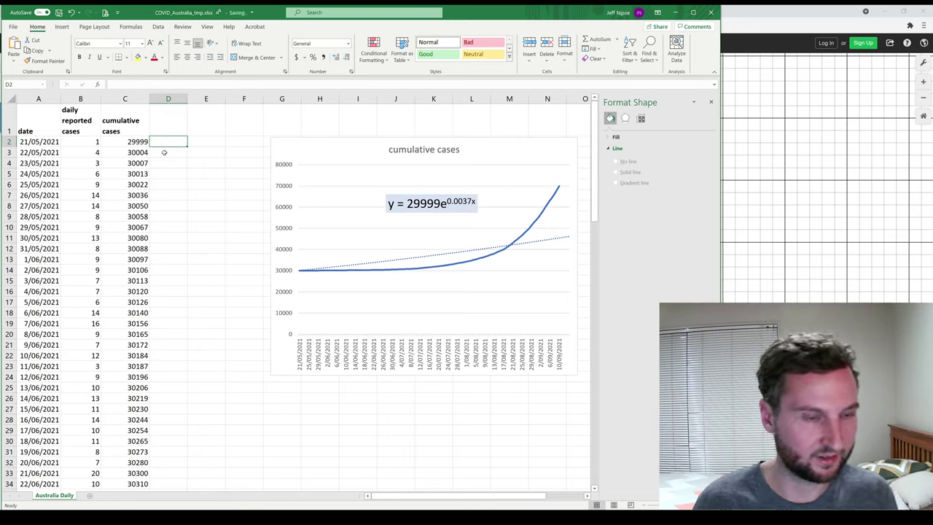
# - Enter the formula =C2-29998 in cell D2
pyautogui.write('=')
pyautogui.click(135, 143)
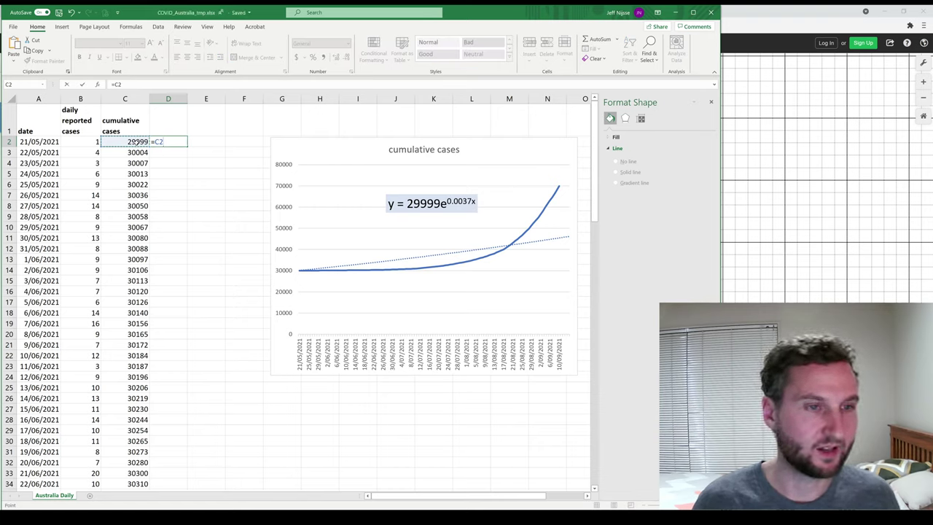
pyautogui.write('-299')
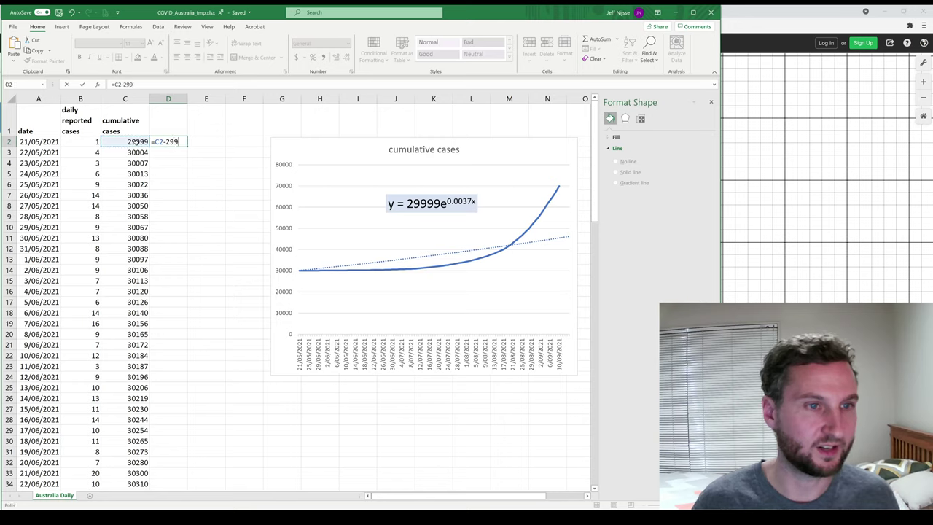
pyautogui.write('99')
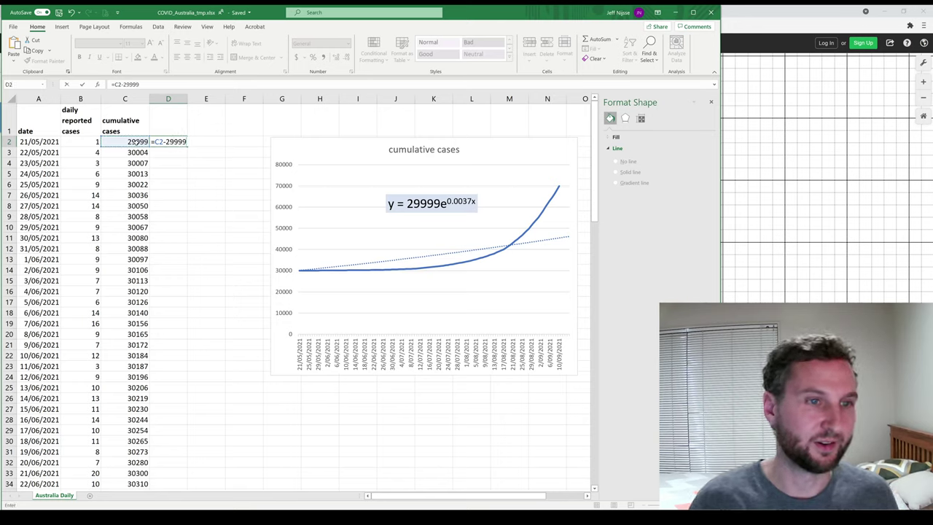
pyautogui.press('BackSpace')
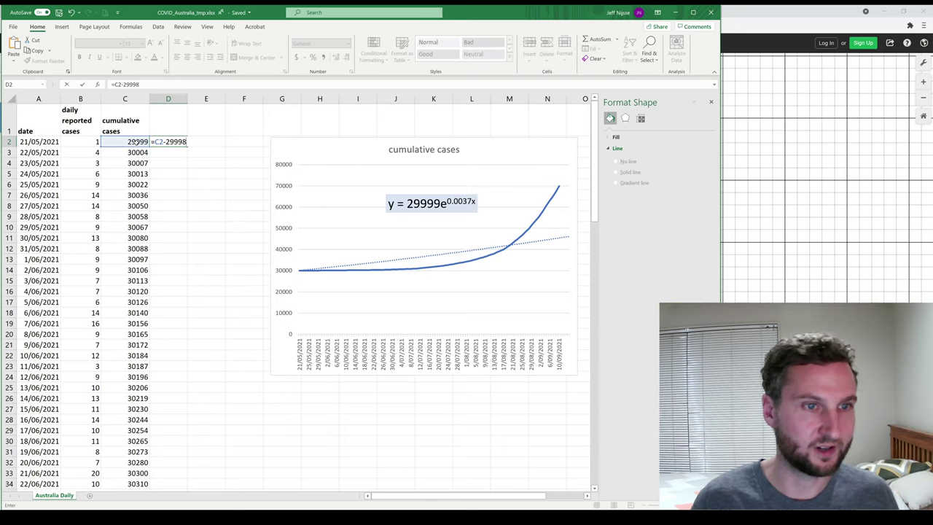
pyautogui.press('Return')
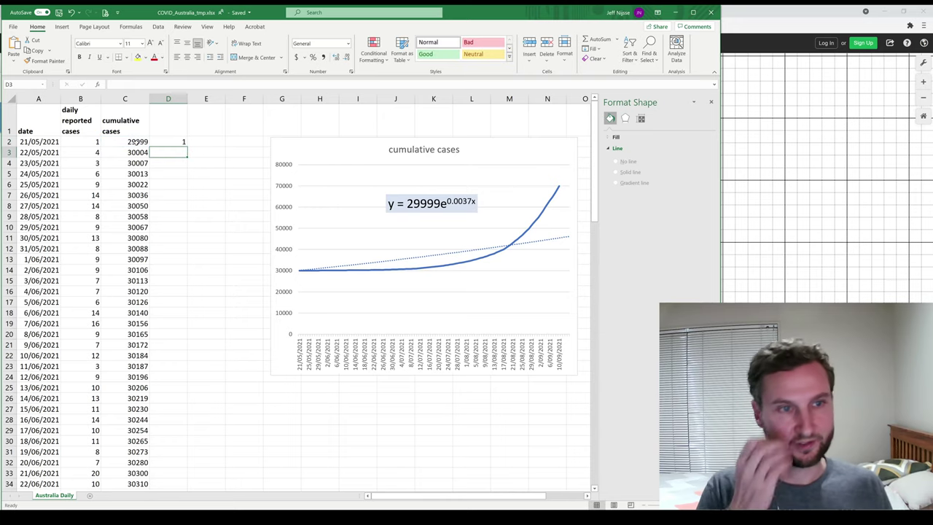
# - Copy the D2 formula down the whole of column D with the fill handle
pyautogui.press('Up')
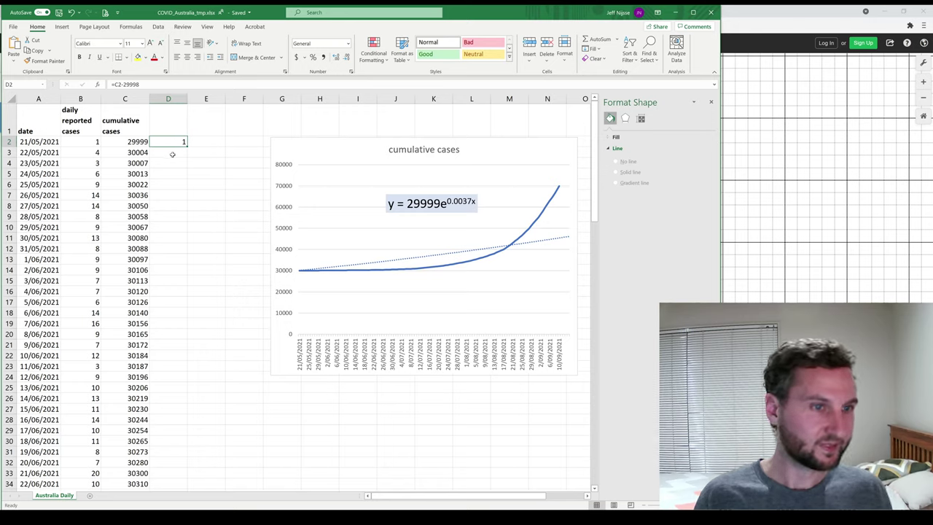
pyautogui.click(127, 153)
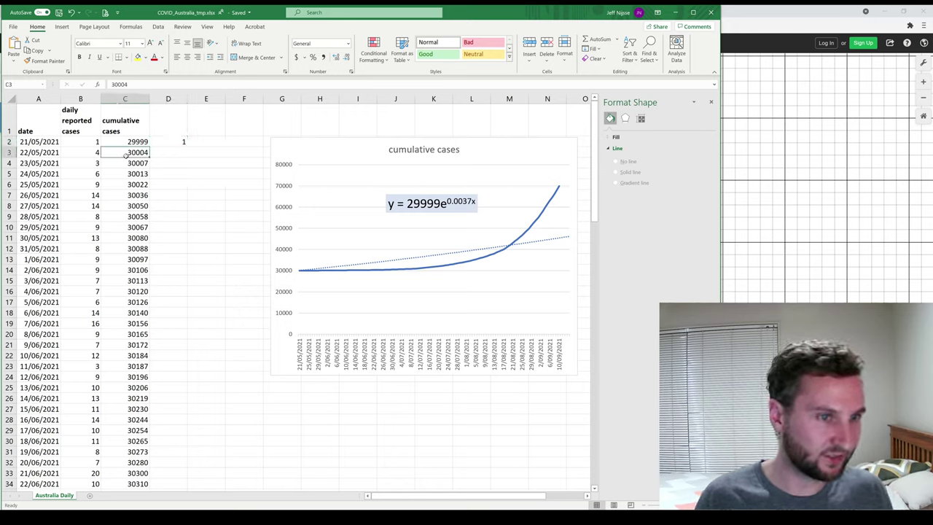
pyautogui.click(133, 142)
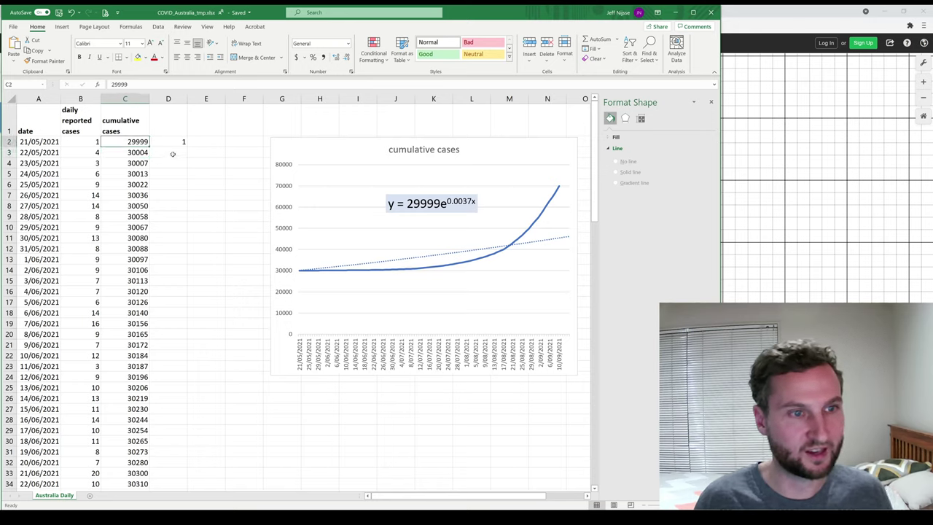
pyautogui.click(182, 142)
pyautogui.moveTo(187, 146); pyautogui.dragTo(188, 167)
pyautogui.click(170, 152)
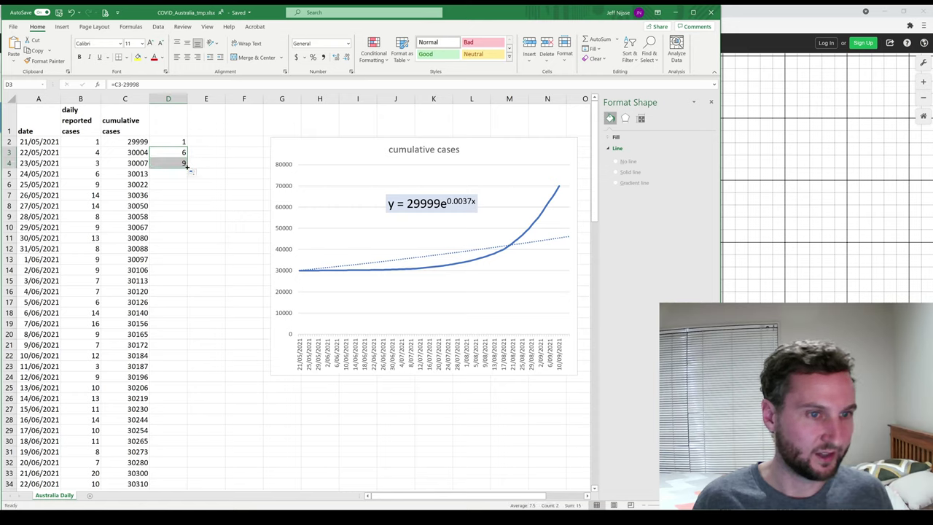
pyautogui.doubleClick(187, 167)
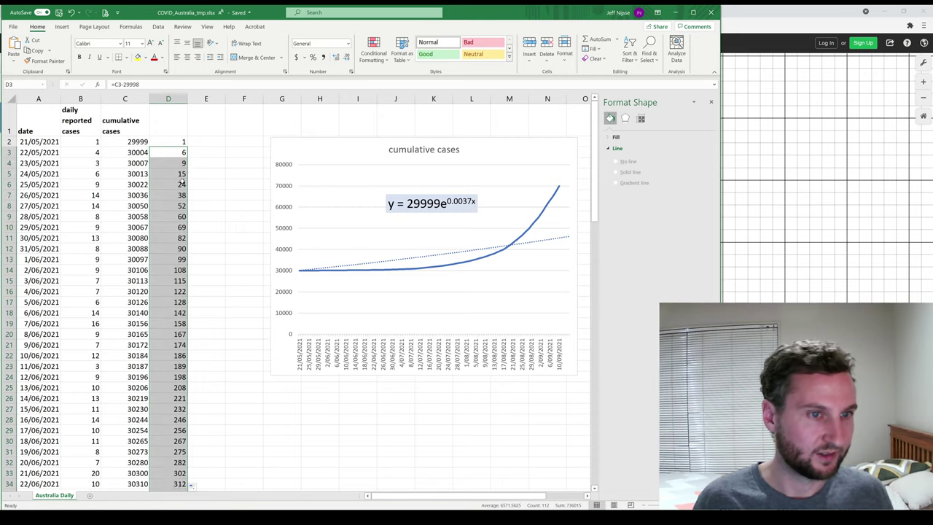
# - Title cell D1 'cumulative cases since May 21st'
pyautogui.click(168, 130)
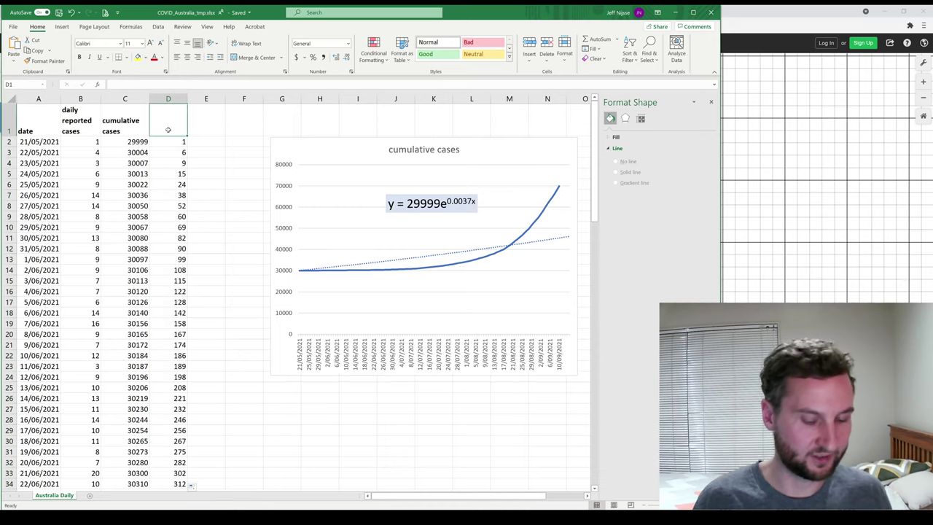
pyautogui.write('cumulativ')
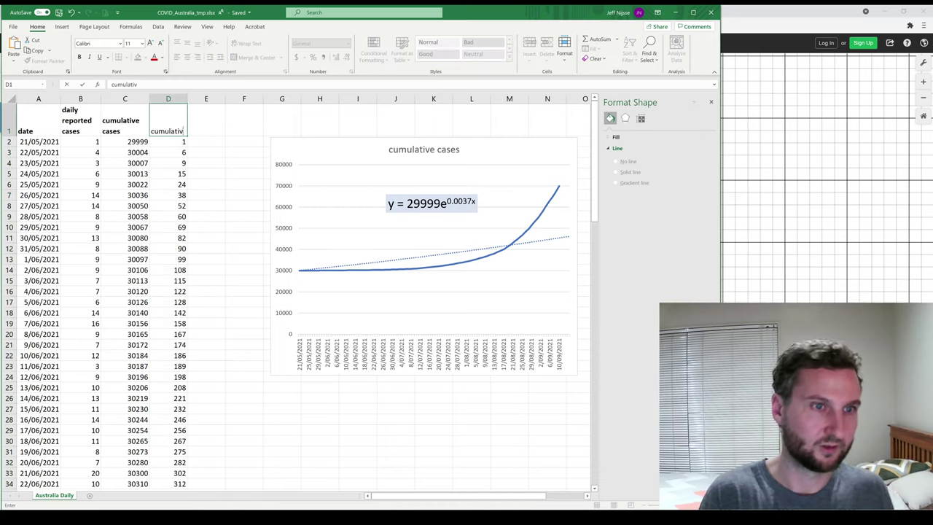
pyautogui.write('e cases since')
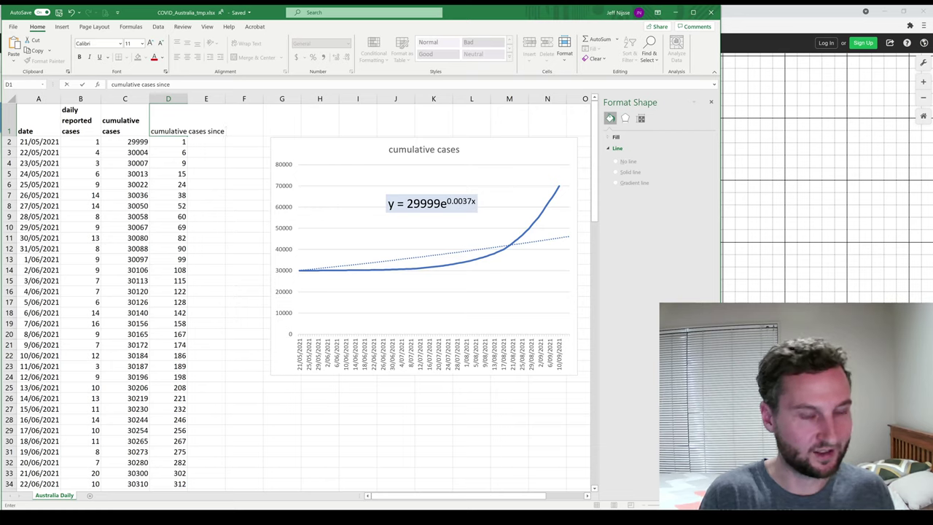
pyautogui.write('May 21')
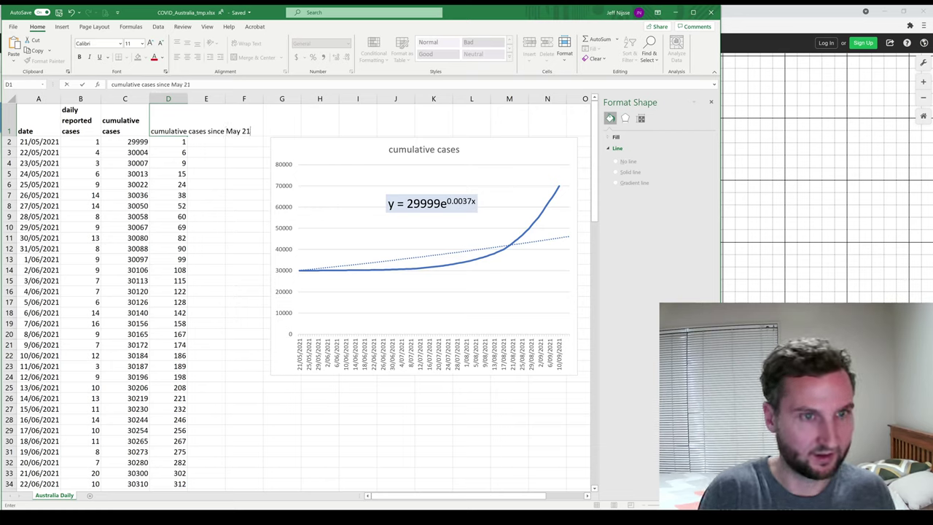
pyautogui.write('st')
pyautogui.press('Return')
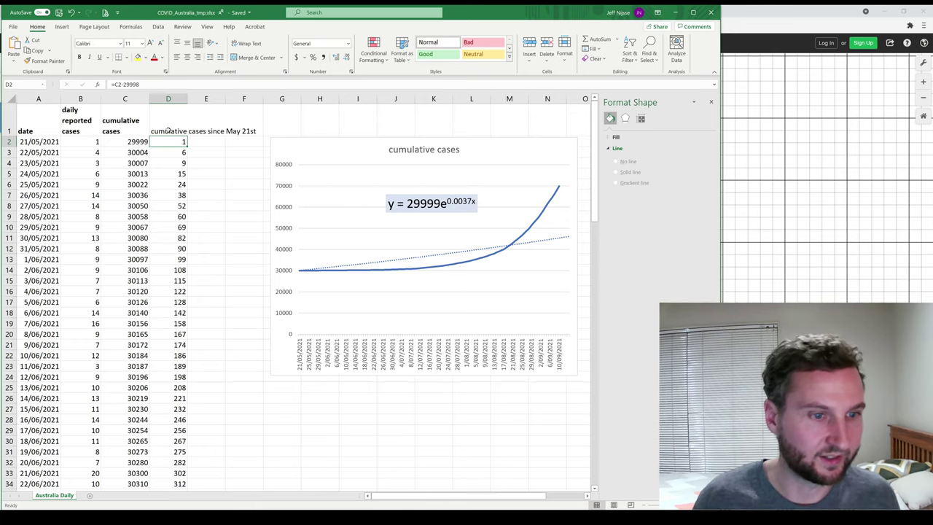
# - Check that D114 ends at 39908 against C114, then return to the top
pyautogui.scroll(-2, 163, 148)
pyautogui.click(164, 148)
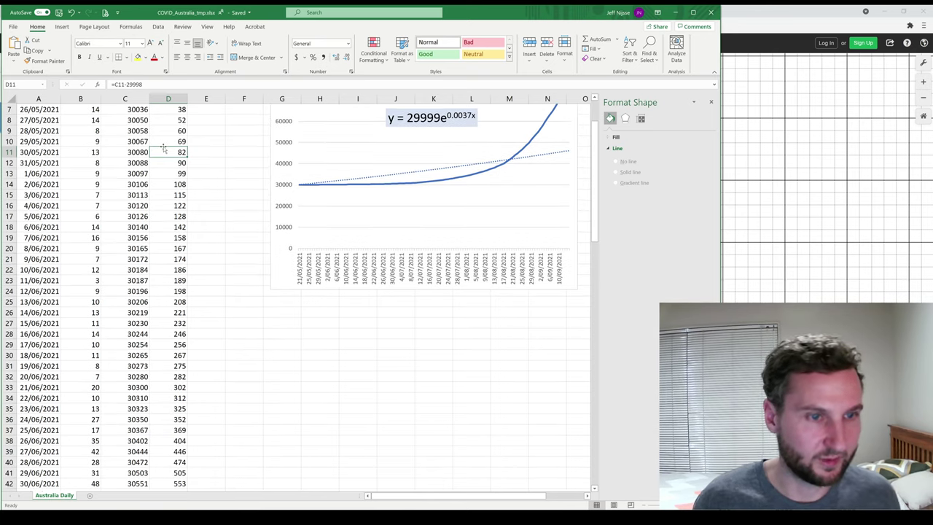
pyautogui.hotkey('ctrl', 'Down')
pyautogui.scroll(-4, 183, 345)
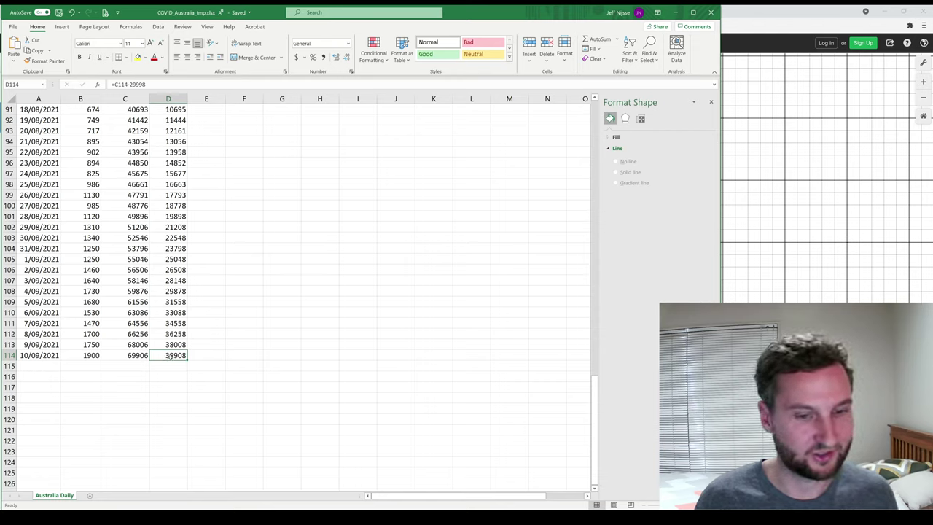
pyautogui.click(130, 356)
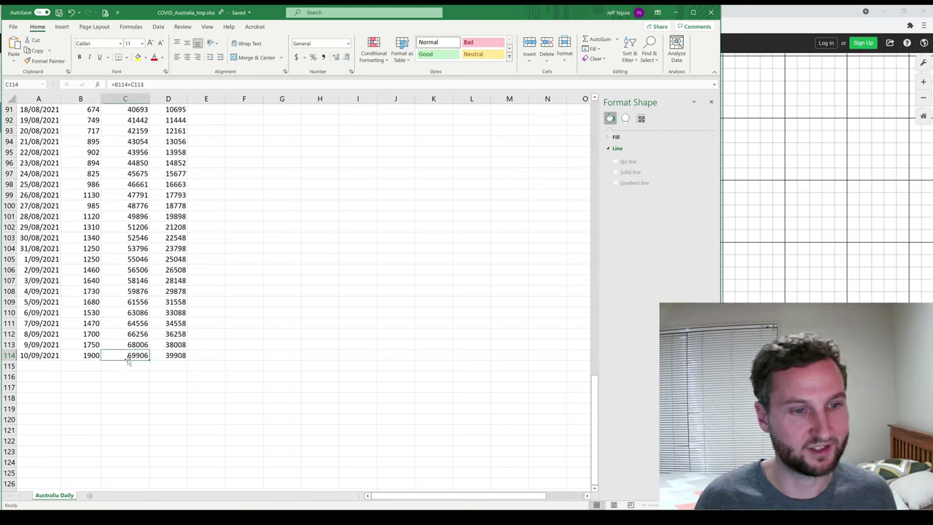
pyautogui.click(164, 356)
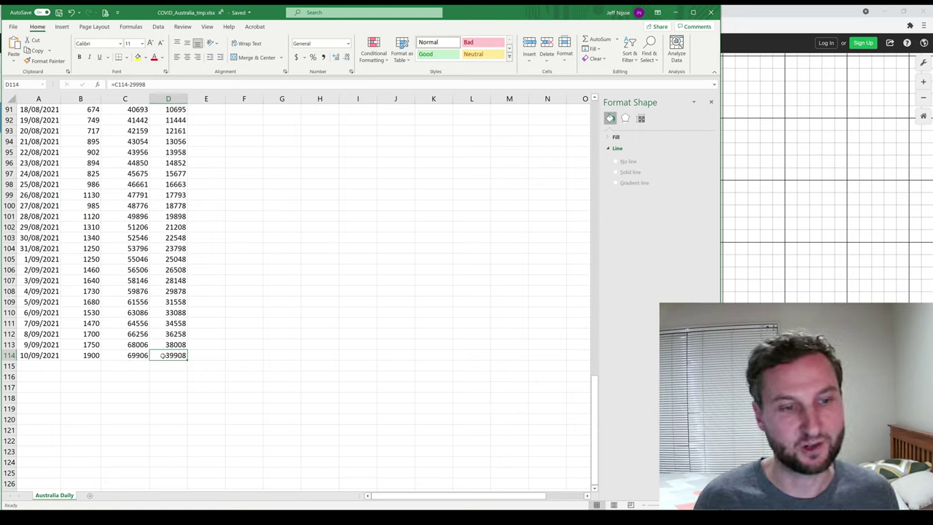
pyautogui.click(138, 355)
pyautogui.click(152, 355)
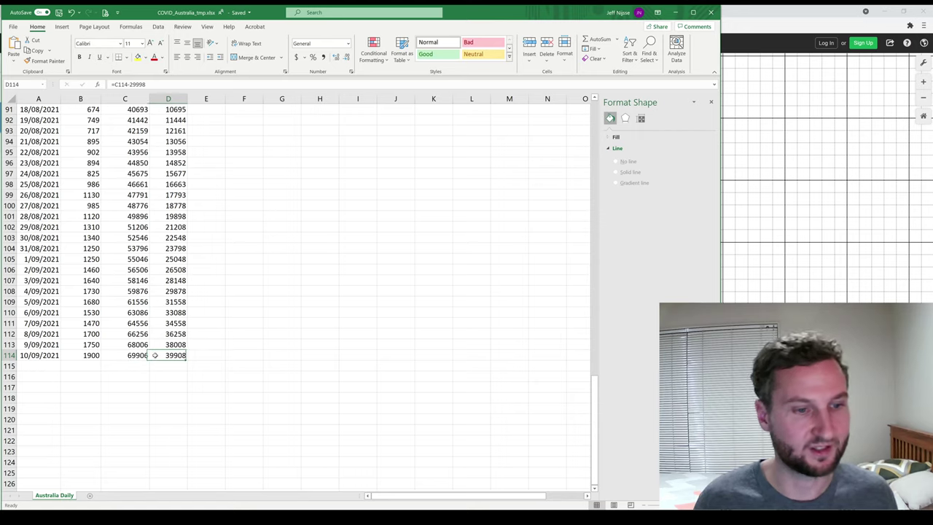
pyautogui.hotkey('ctrl', 'Up')
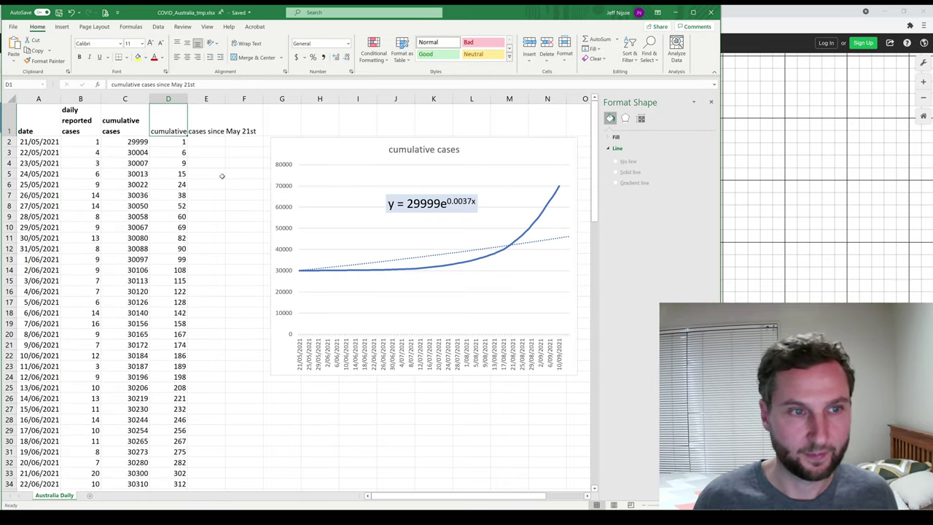
# - Trial-select the date range A2:A5 together with D2:D5, then select the chart's plot area
pyautogui.click(173, 140)
pyautogui.moveTo(172, 146); pyautogui.dragTo(173, 150)
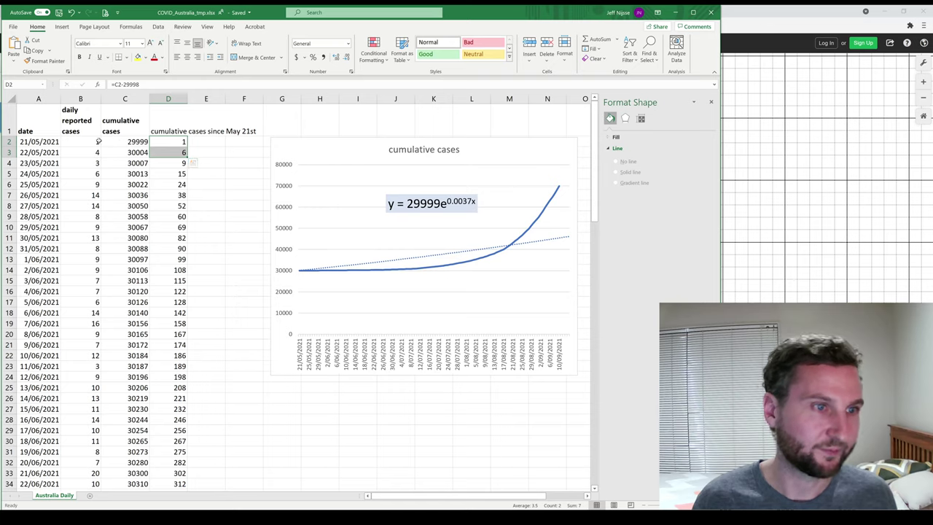
pyautogui.moveTo(88, 141); pyautogui.dragTo(88, 184)
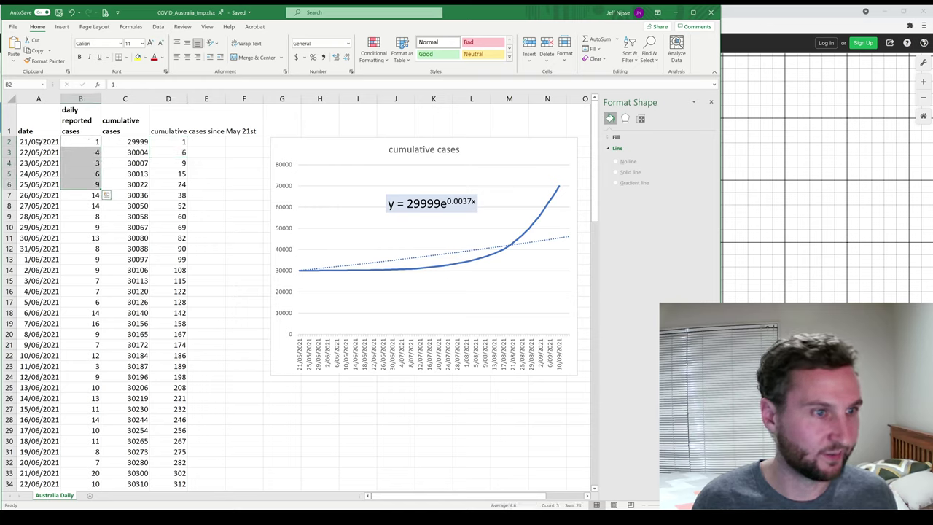
pyautogui.moveTo(40, 141); pyautogui.dragTo(39, 174)
pyautogui.moveTo(163, 142); pyautogui.dragTo(173, 174)
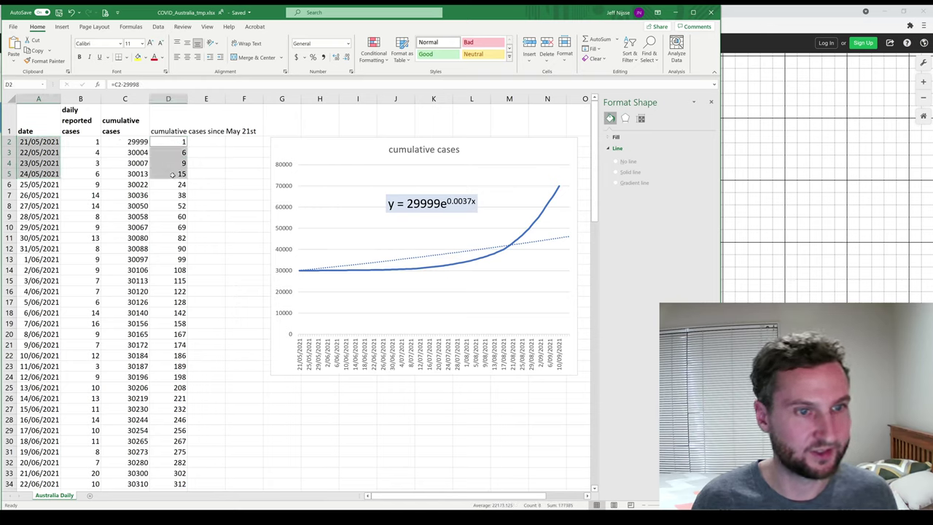
pyautogui.click(172, 184)
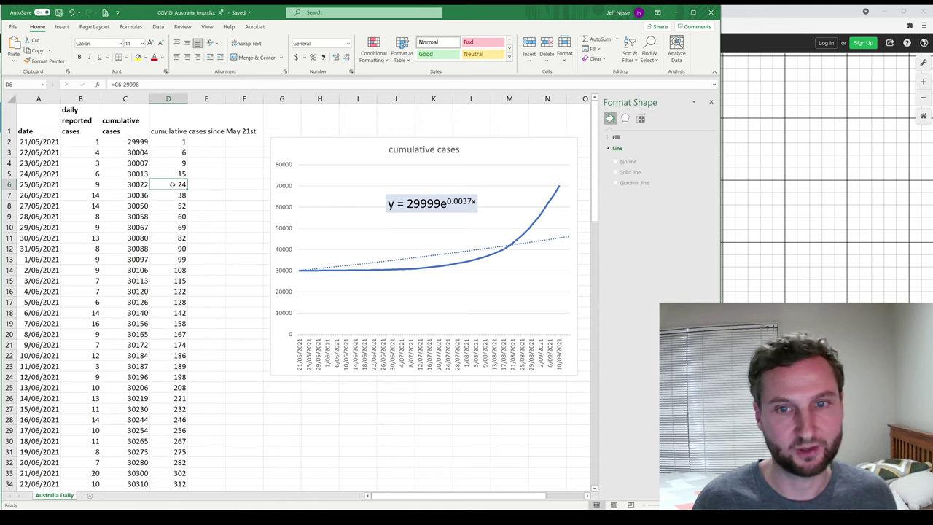
pyautogui.click(363, 238)
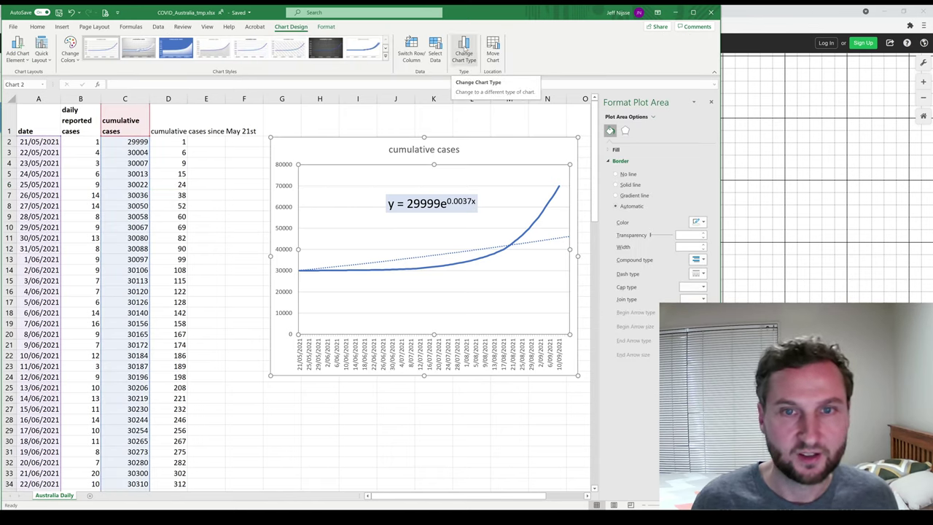
# - Open the chart's Select Data settings and edit the cumulative cases series
pyautogui.click(465, 50)
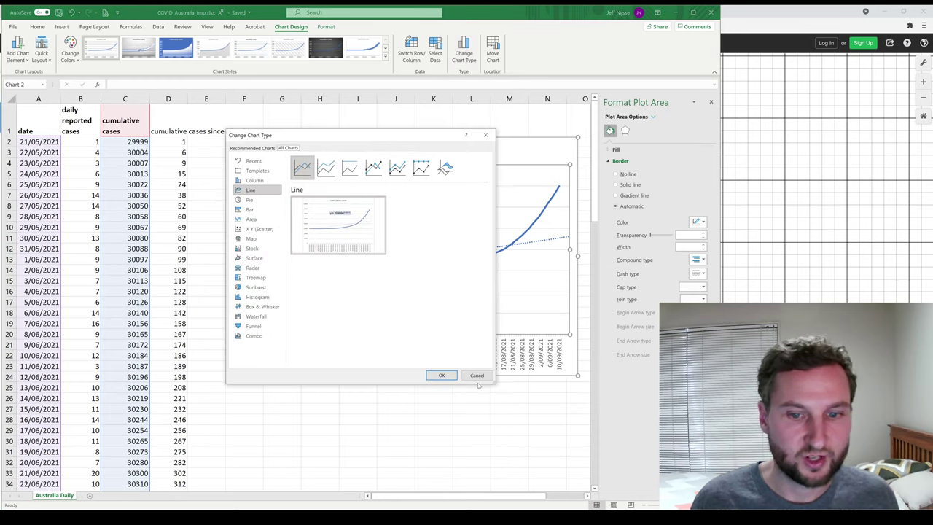
pyautogui.click(477, 376)
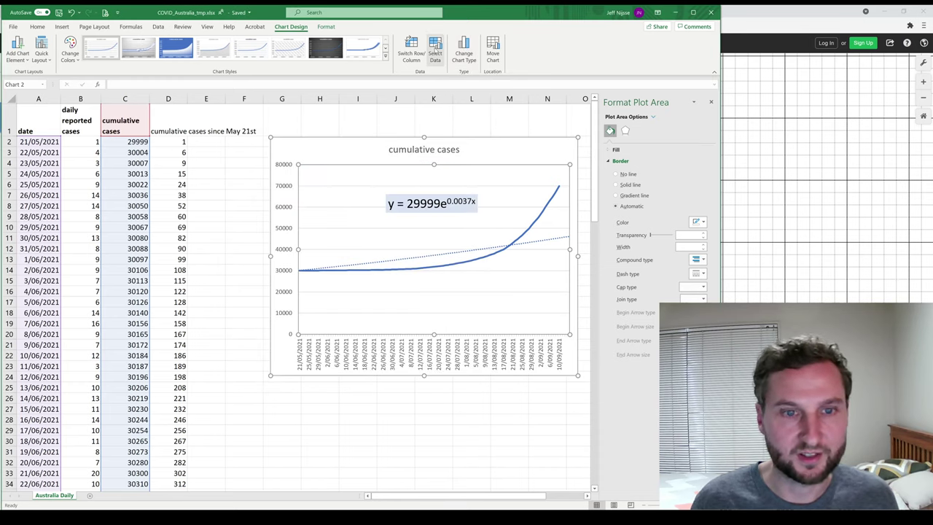
pyautogui.click(435, 52)
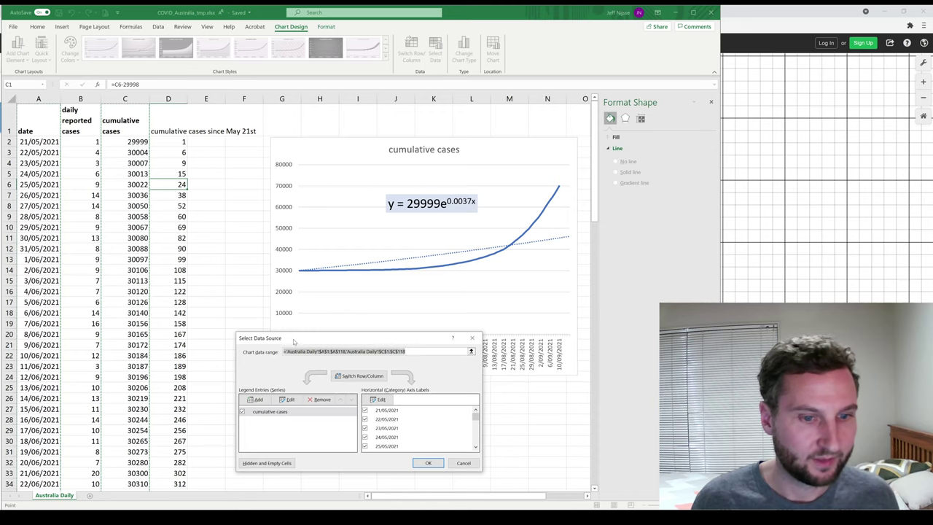
pyautogui.moveTo(294, 342); pyautogui.dragTo(308, 132)
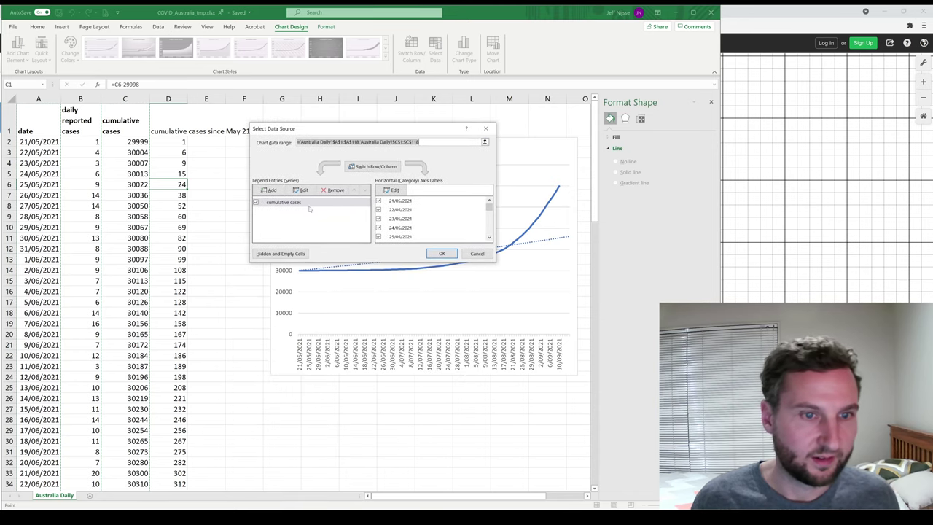
pyautogui.click(283, 203)
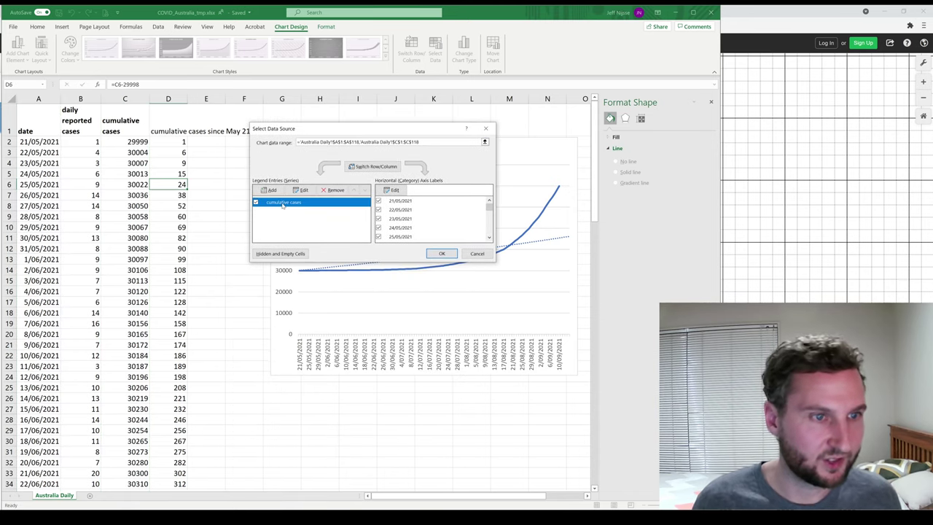
pyautogui.click(299, 192)
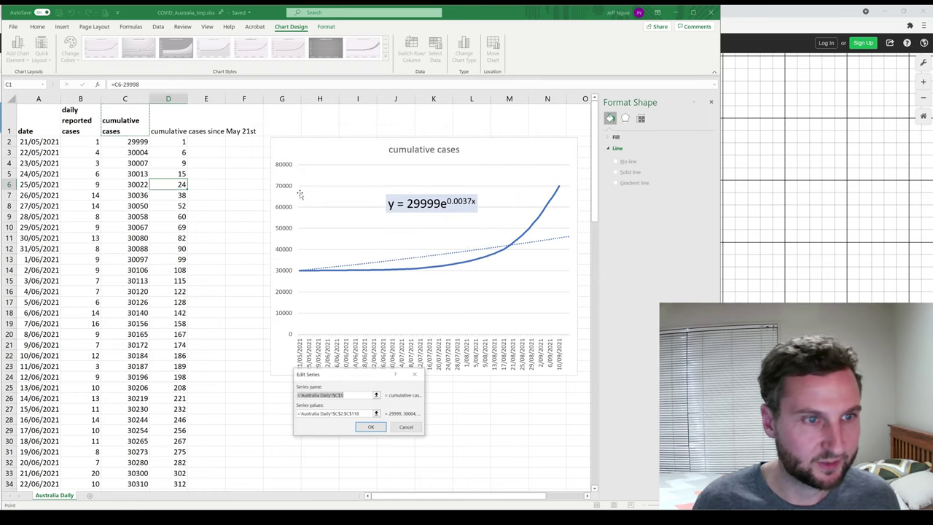
pyautogui.moveTo(349, 373); pyautogui.dragTo(320, 124)
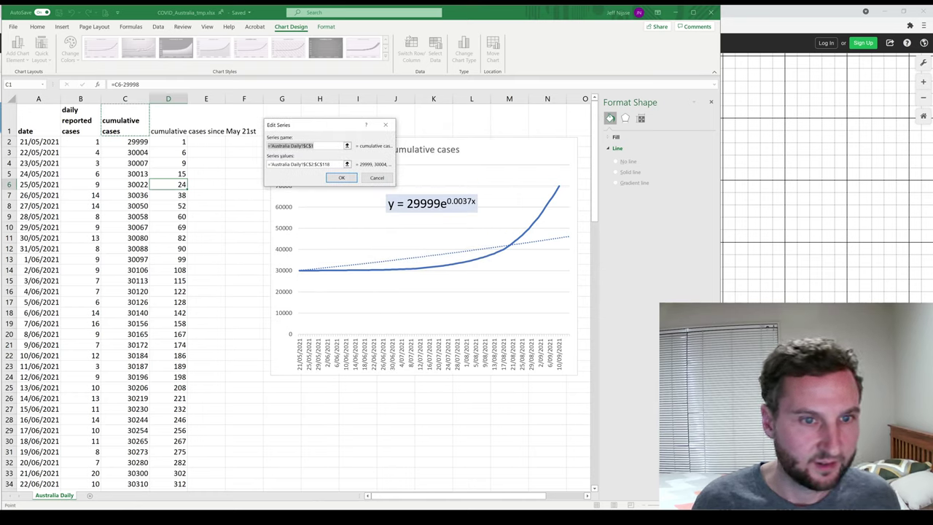
# - Change the series values from $C$2:$C$118 to $D$2:$D$118, keeping the date axis labels
pyautogui.click(305, 164)
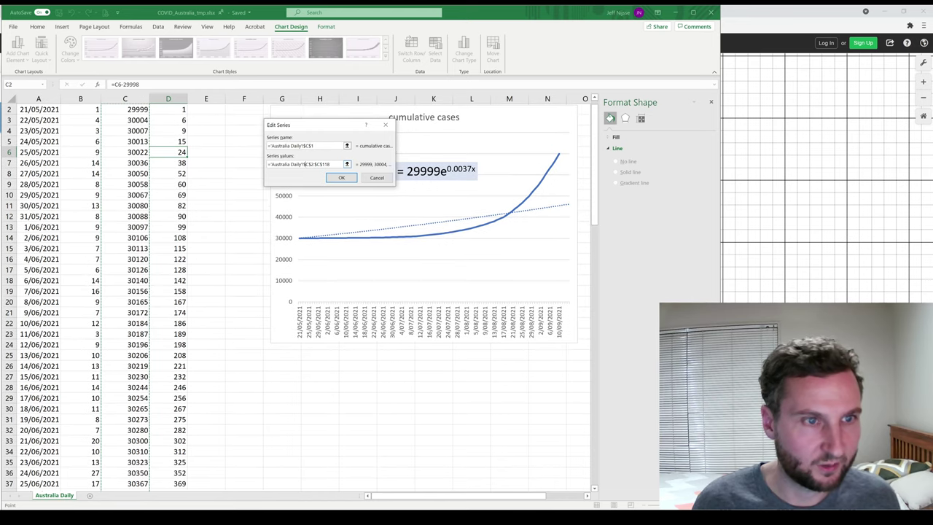
pyautogui.press('BackSpace')
pyautogui.write('D')
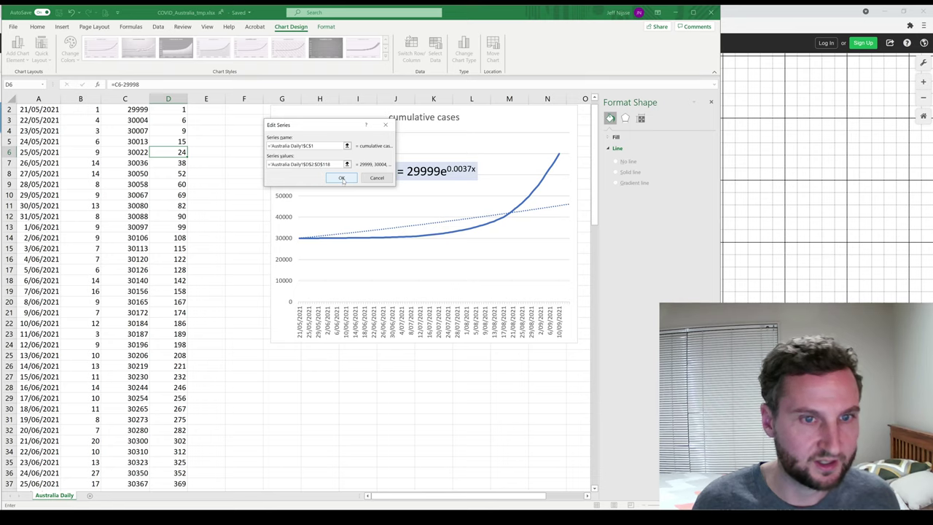
pyautogui.click(342, 179)
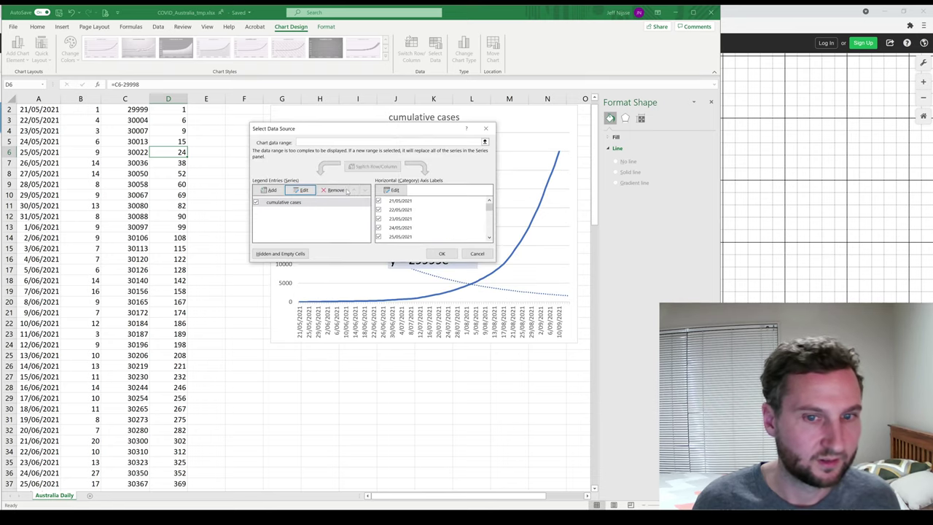
pyautogui.moveTo(375, 133); pyautogui.dragTo(351, 182)
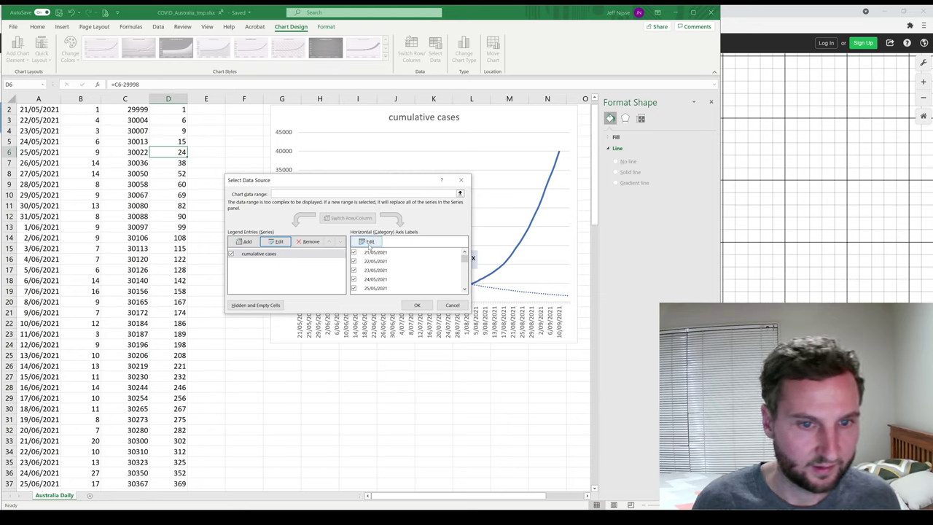
pyautogui.click(371, 243)
pyautogui.click(370, 243)
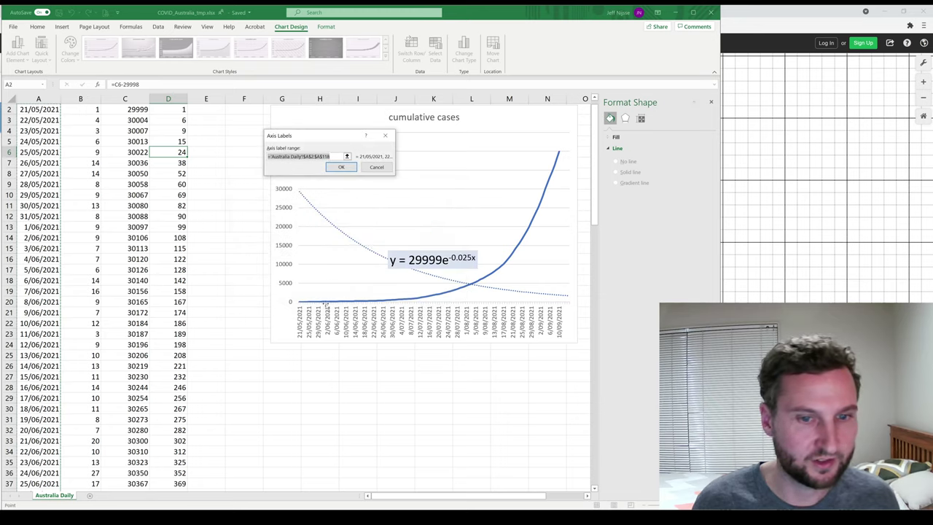
pyautogui.click(341, 167)
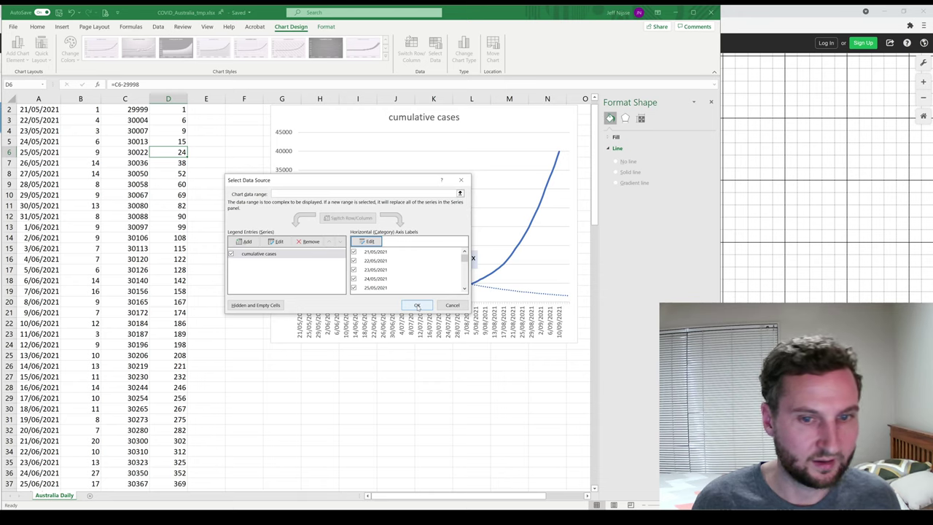
pyautogui.click(417, 307)
pyautogui.click(370, 296)
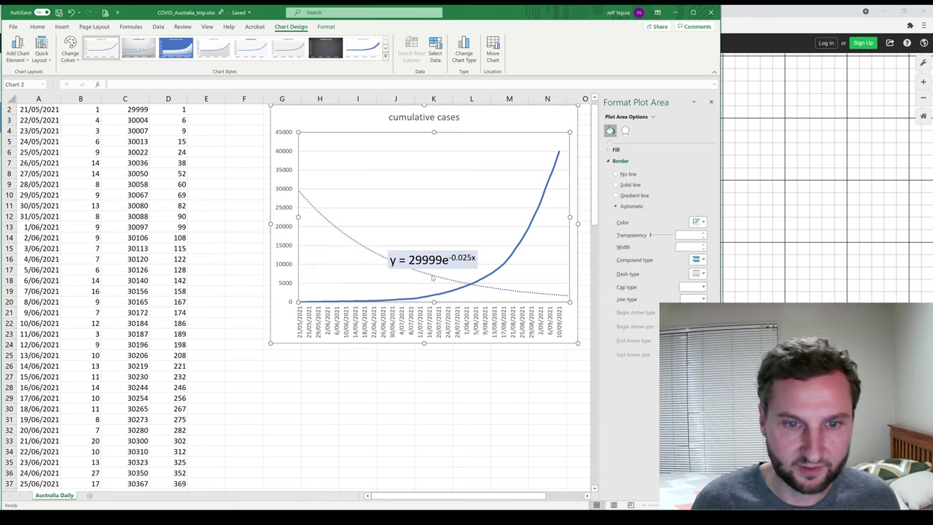
# - Turn off the trendline's Set Intercept so the equation refits to y = 32.016e^0.0657x
pyautogui.click(434, 278)
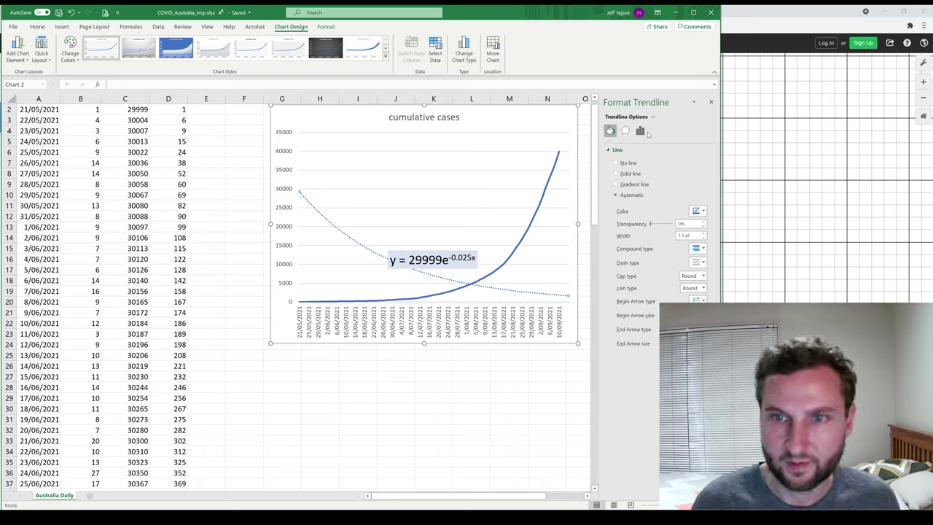
pyautogui.click(640, 131)
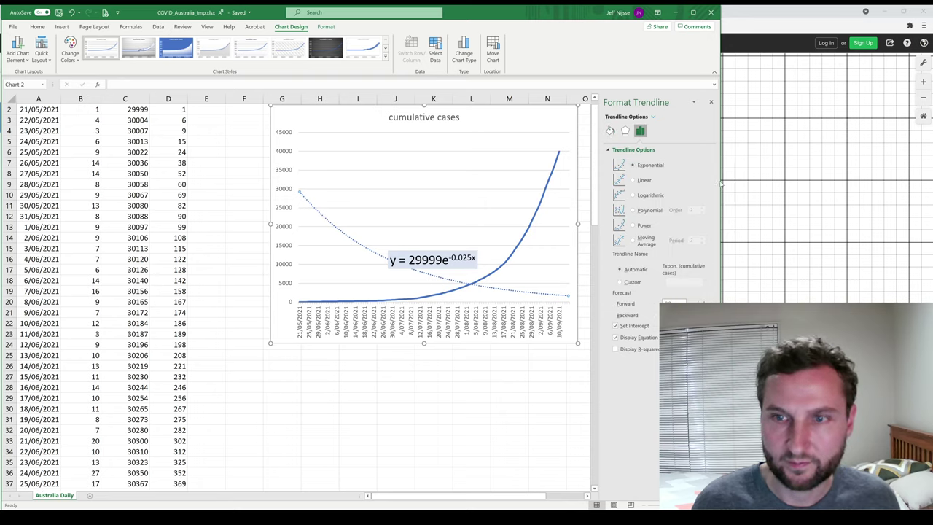
pyautogui.moveTo(719, 181); pyautogui.dragTo(652, 181)
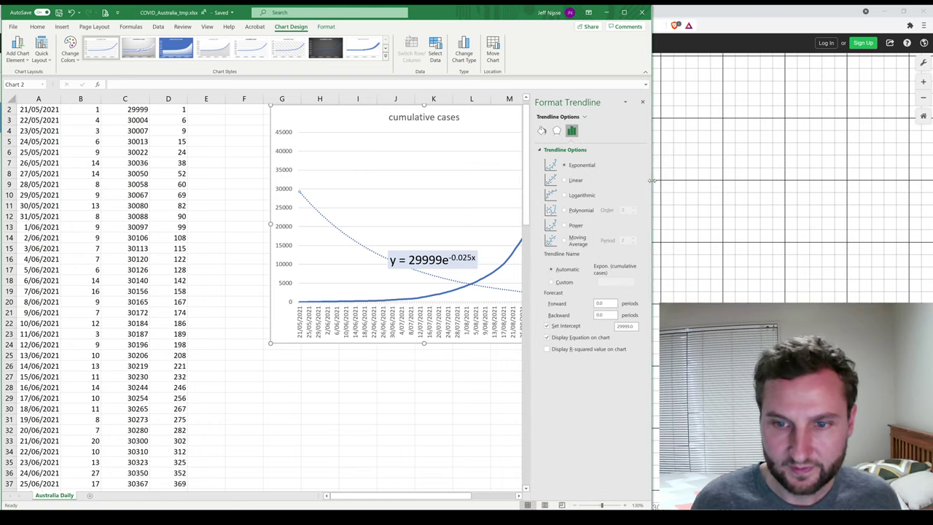
pyautogui.moveTo(479, 120); pyautogui.dragTo(412, 123)
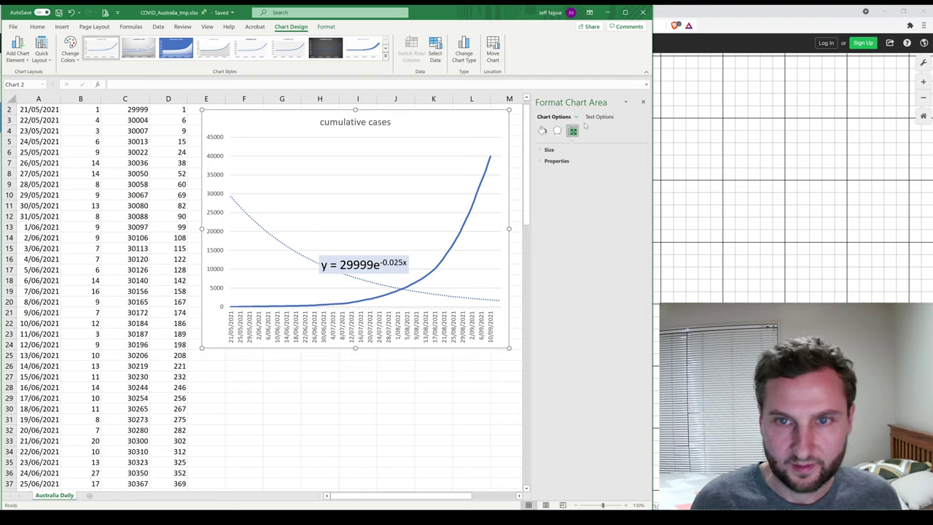
pyautogui.click(443, 296)
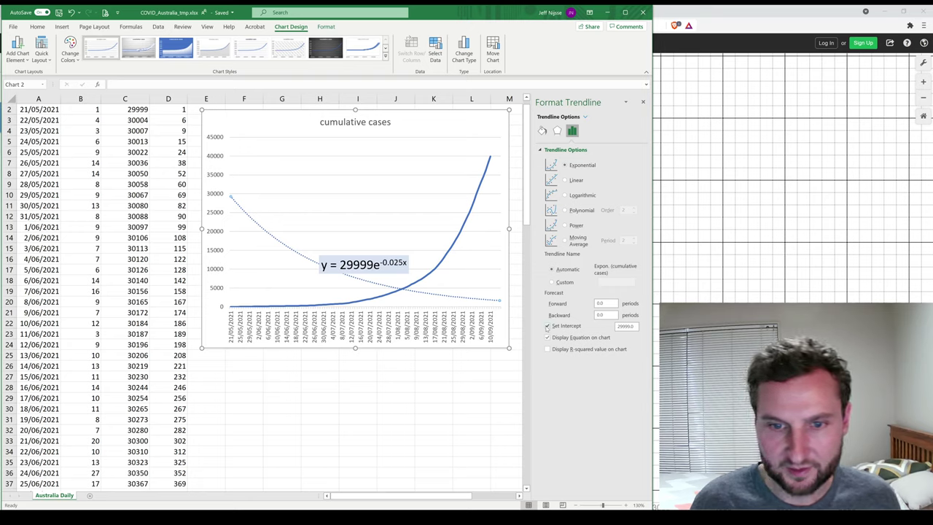
pyautogui.click(548, 325)
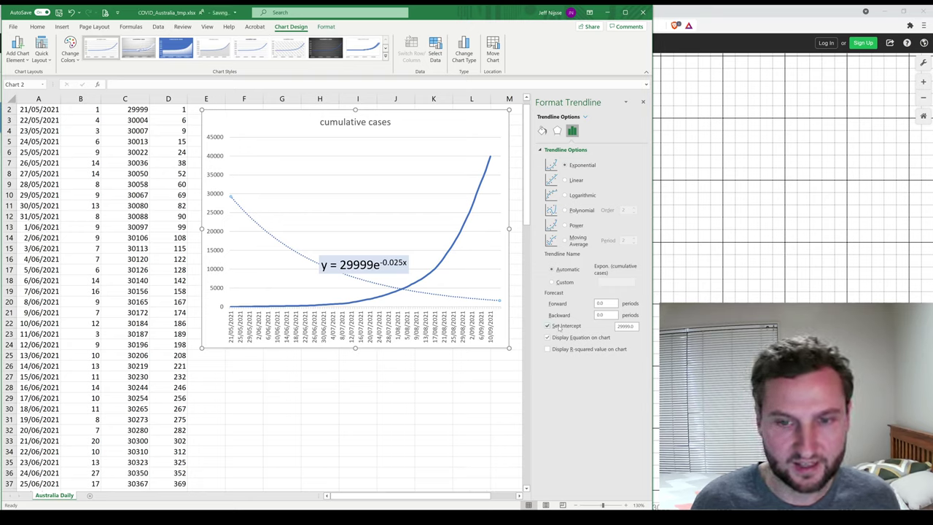
pyautogui.click(548, 326)
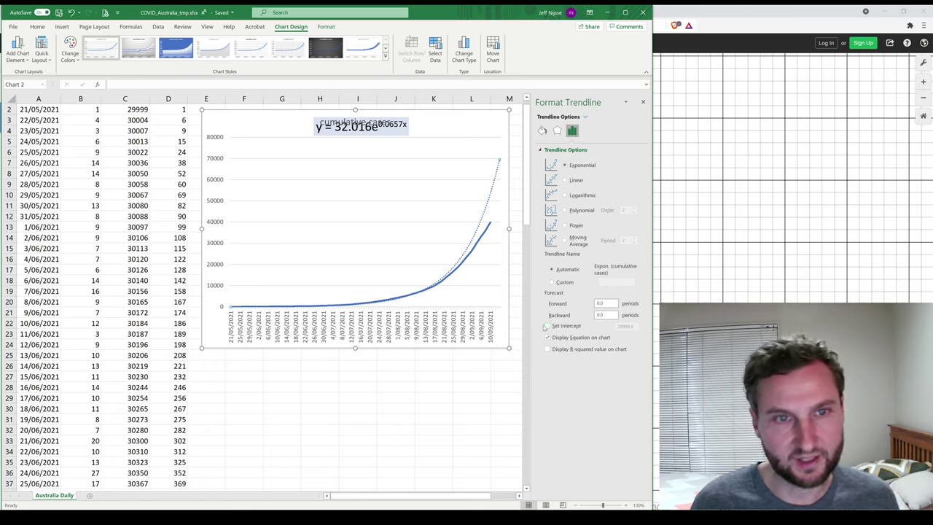
pyautogui.click(388, 147)
# - Enlarge the trendline equation to font size 32 and centre it beneath the chart title
pyautogui.moveTo(388, 148); pyautogui.dragTo(387, 150)
pyautogui.click(37, 26)
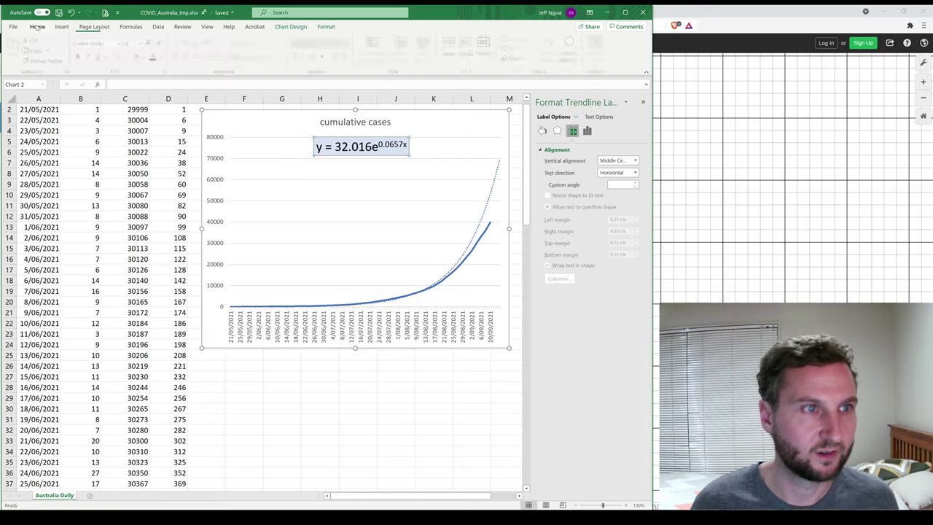
pyautogui.click(151, 43)
pyautogui.click(151, 43)
pyautogui.click(151, 43)
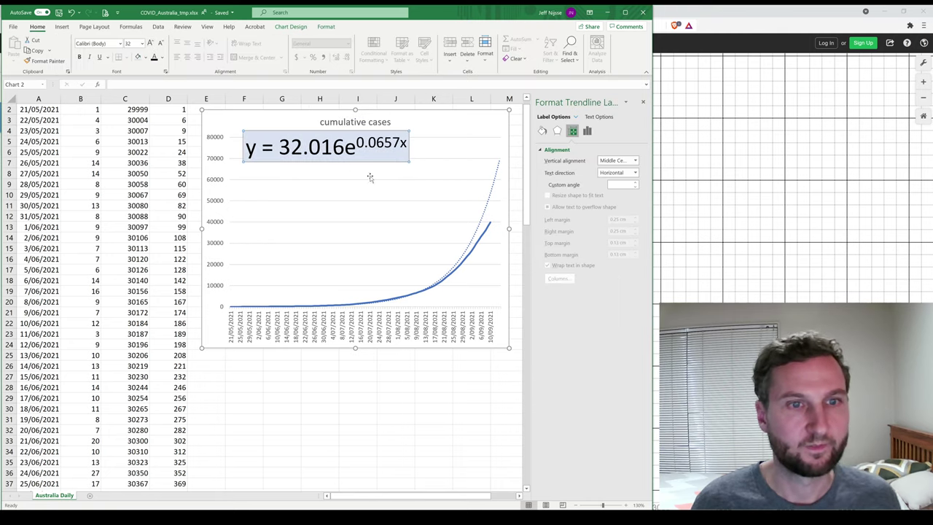
pyautogui.moveTo(401, 142); pyautogui.dragTo(427, 165)
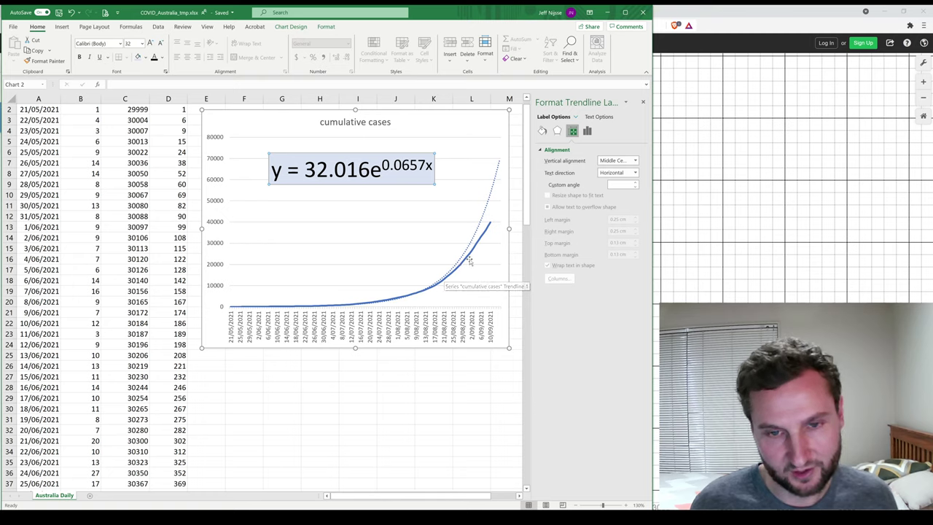
pyautogui.click(485, 216)
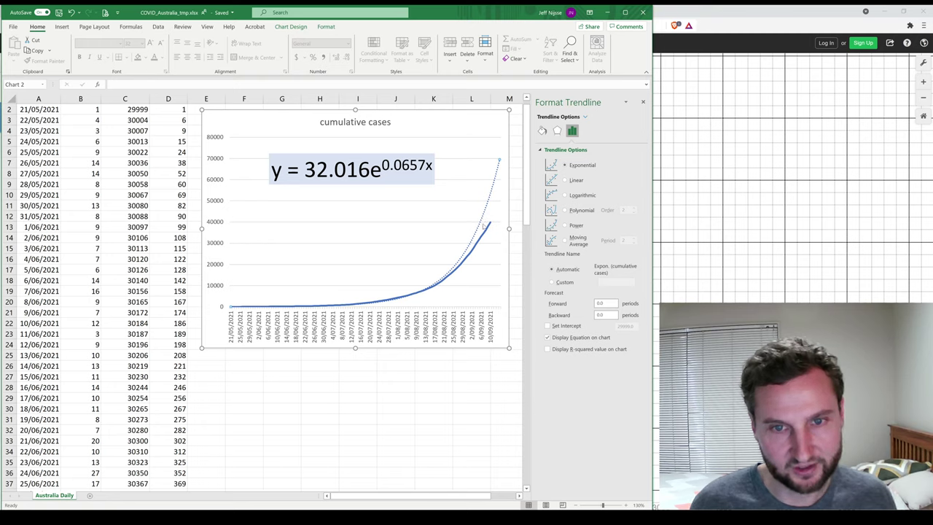
pyautogui.click(486, 232)
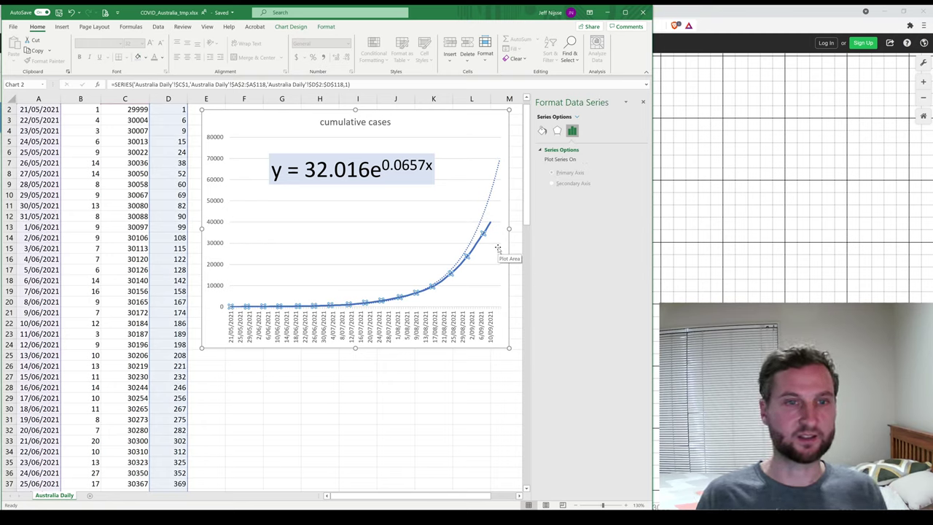
pyautogui.click(341, 170)
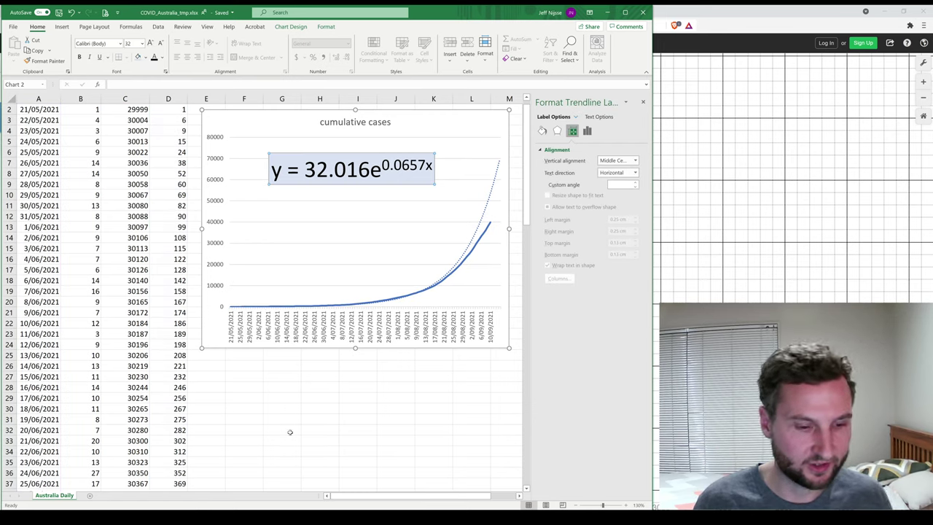
# - Add the Desmos expression y = 32.016e^0.0657x, checking the coefficient against Excel
pyautogui.hotkey('alt', 'Tab')
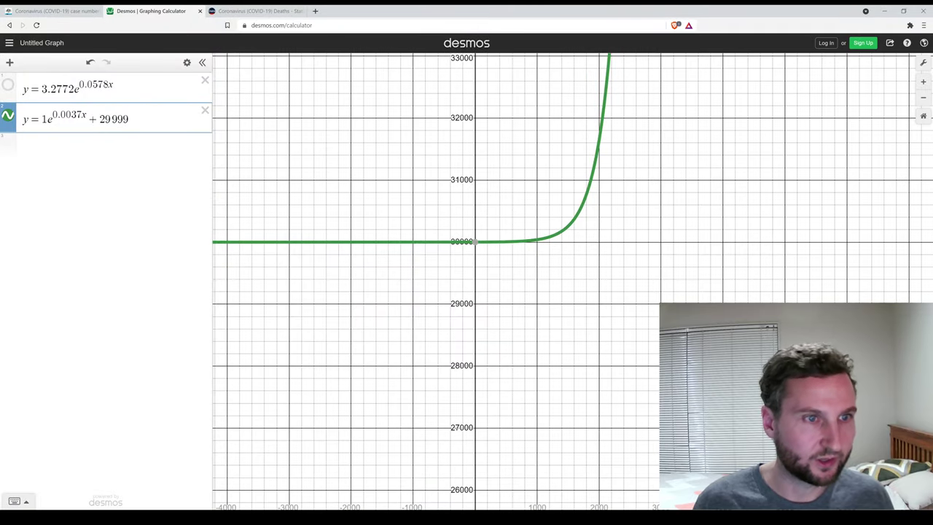
pyautogui.press('Return')
pyautogui.write('y ')
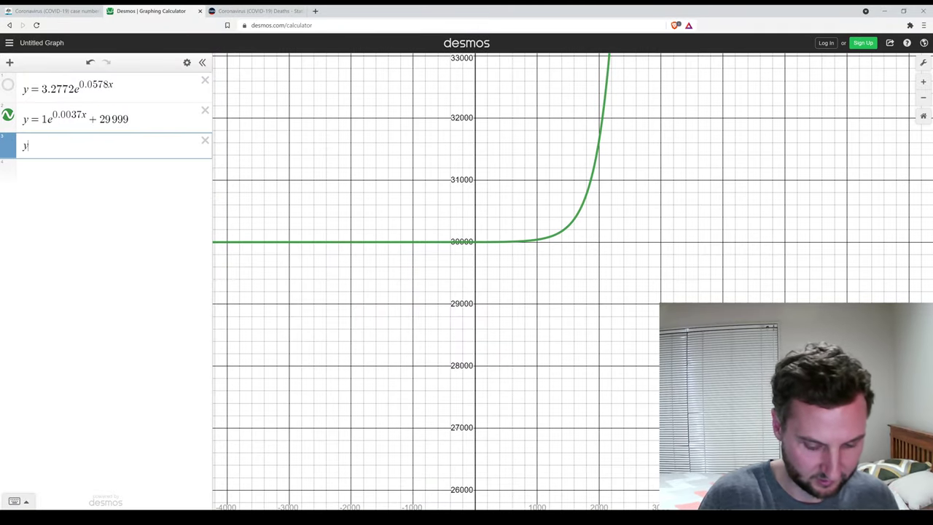
pyautogui.write('= 32e')
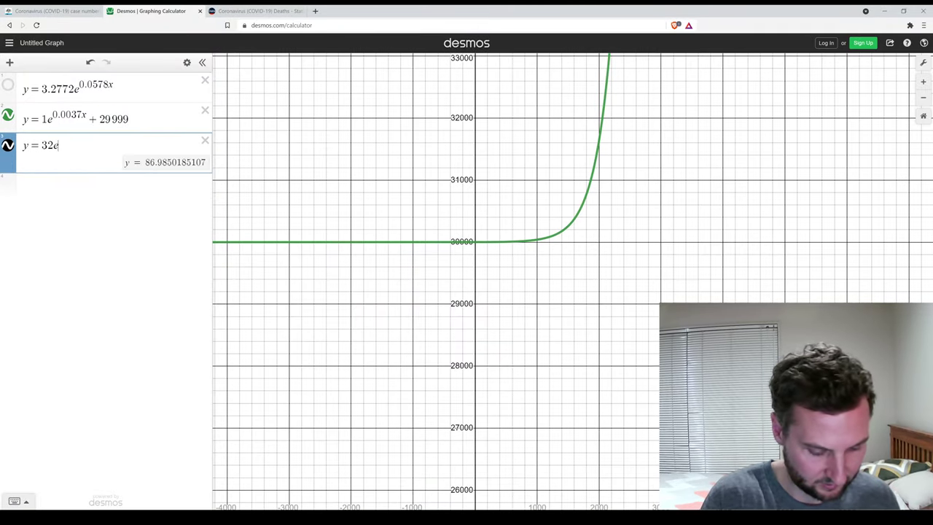
pyautogui.write('^0.')
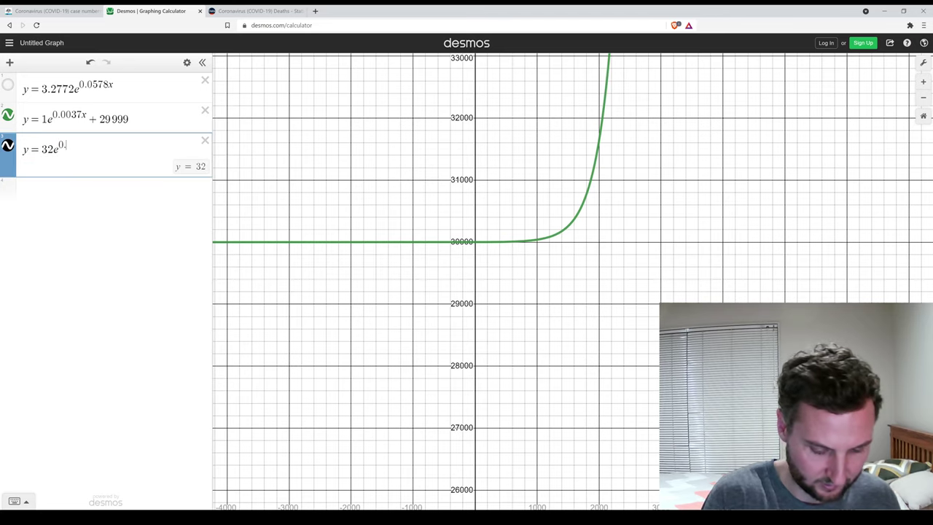
pyautogui.write('0657x')
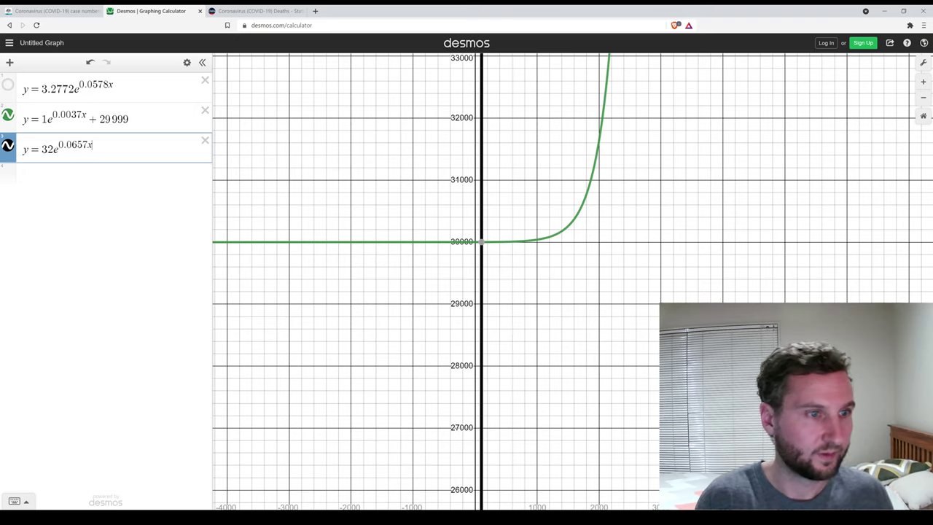
pyautogui.hotkey('alt', 'Tab')
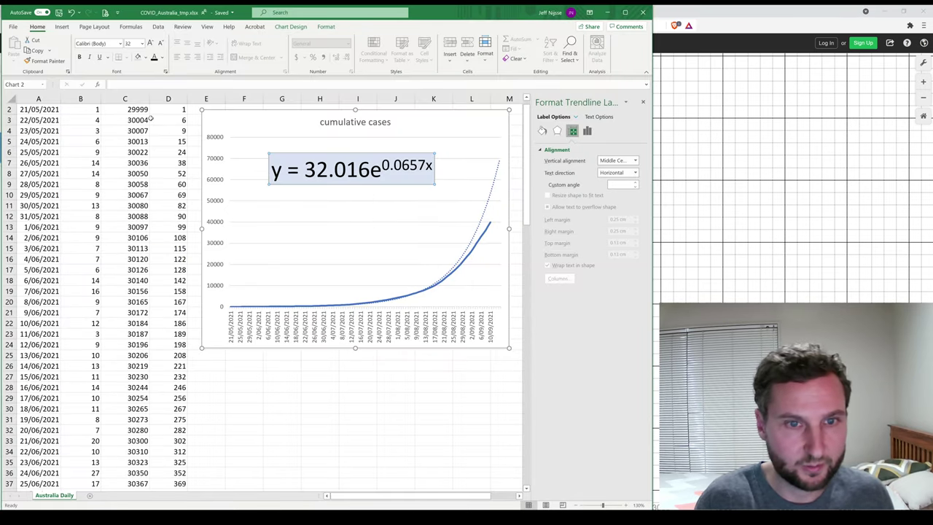
pyautogui.hotkey('alt', 'Tab')
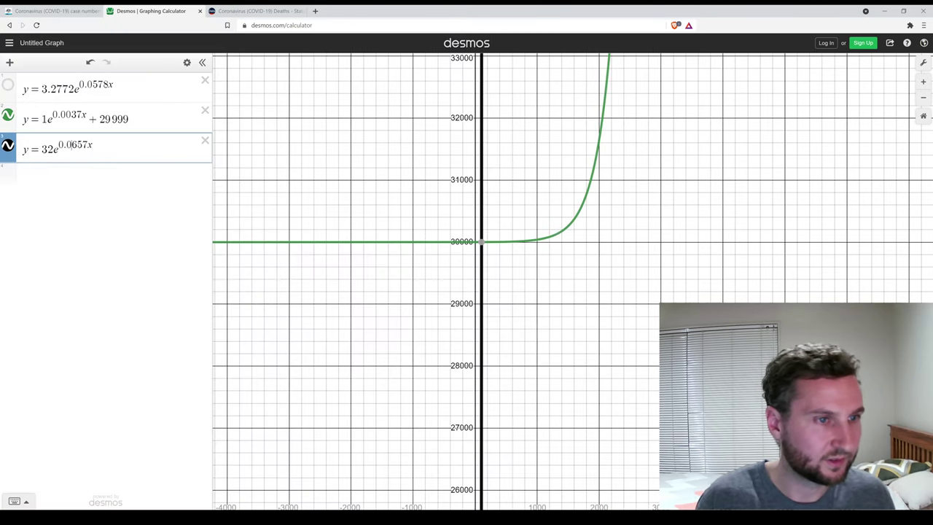
pyautogui.write('.016')
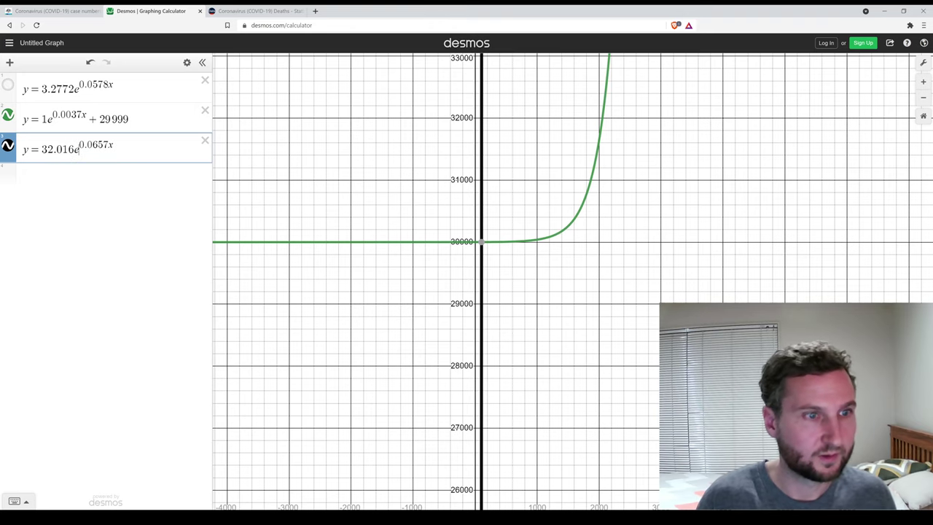
pyautogui.hotkey('alt', 'Tab')
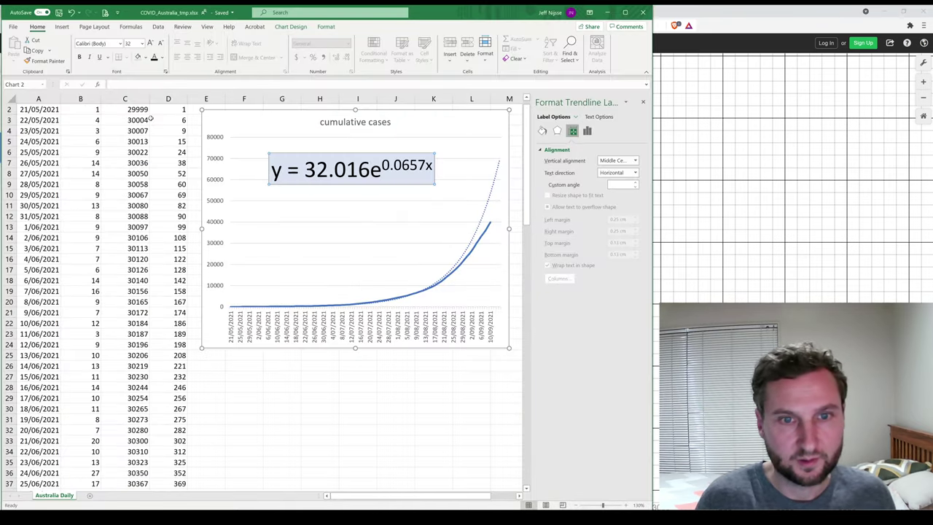
pyautogui.hotkey('alt', 'Tab')
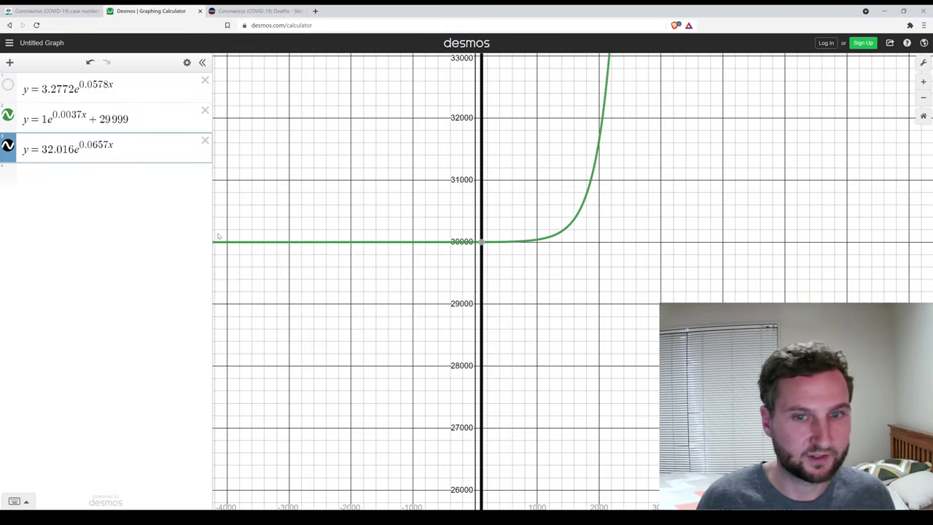
# - Zoom, reset and pan the Desmos graph, reading the curve's y-intercept
pyautogui.scroll(-3, 466, 350)
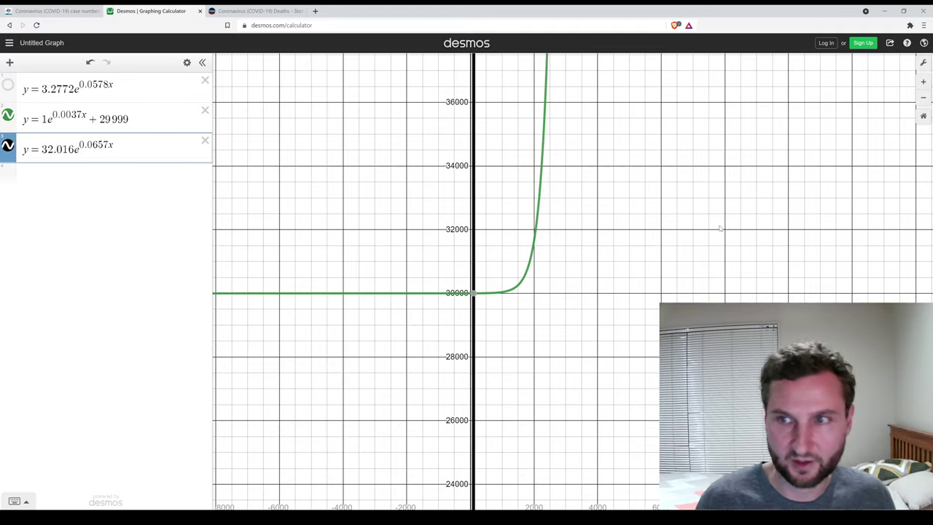
pyautogui.click(923, 116)
pyautogui.scroll(-10, 574, 271)
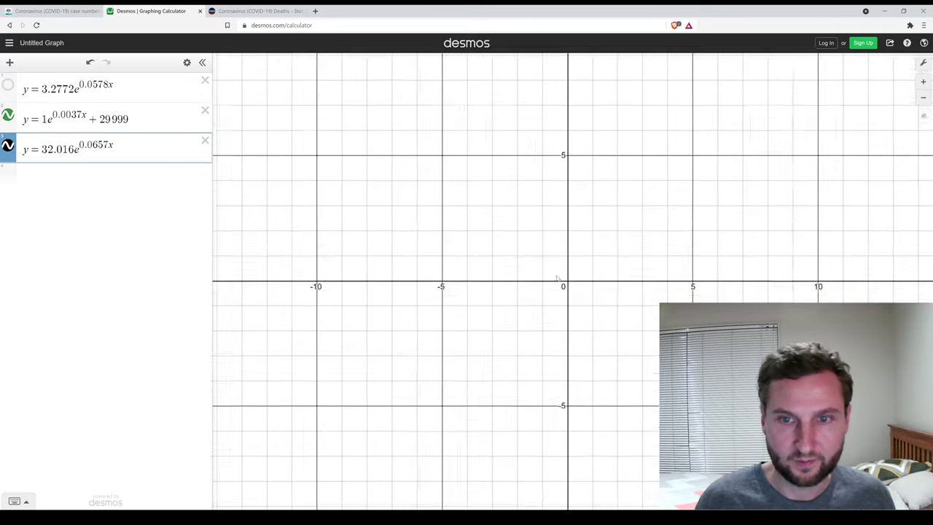
pyautogui.moveTo(565, 267); pyautogui.dragTo(534, 284)
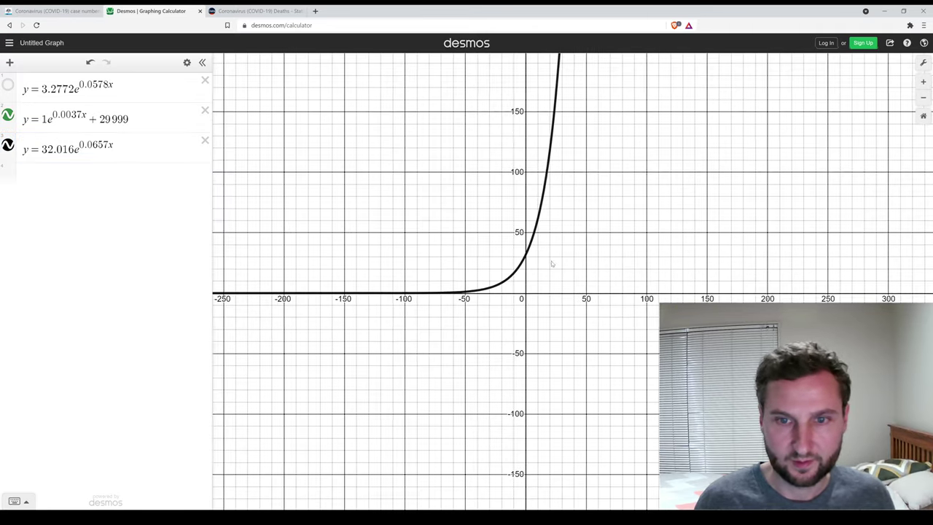
pyautogui.click(523, 255)
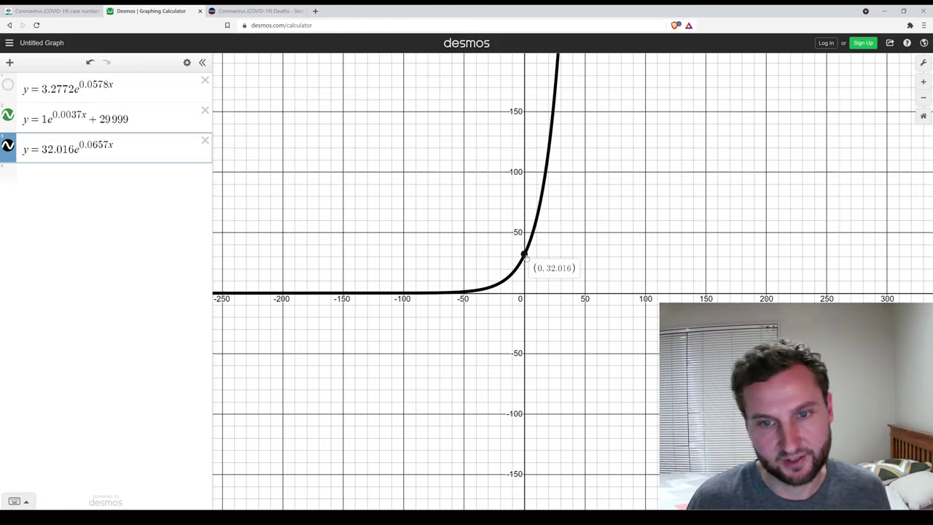
pyautogui.scroll(-10, 545, 231)
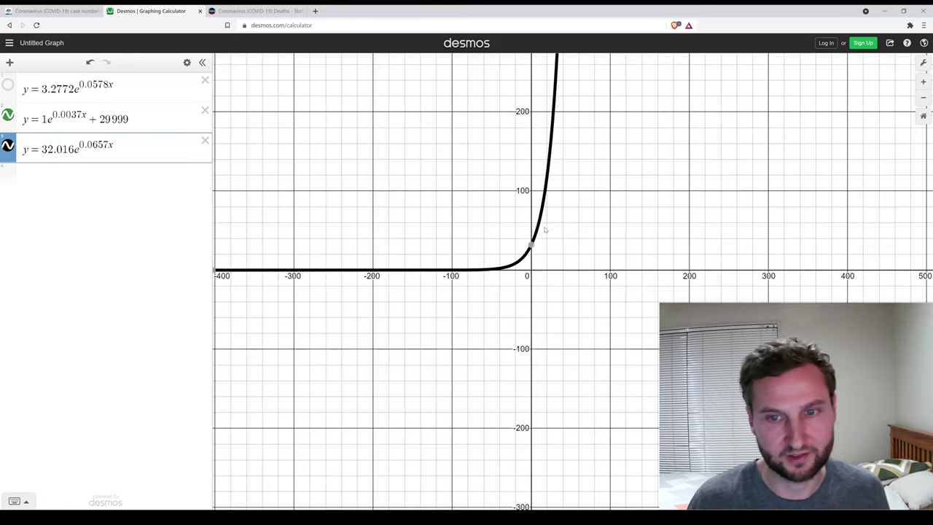
pyautogui.scroll(-3, 547, 233)
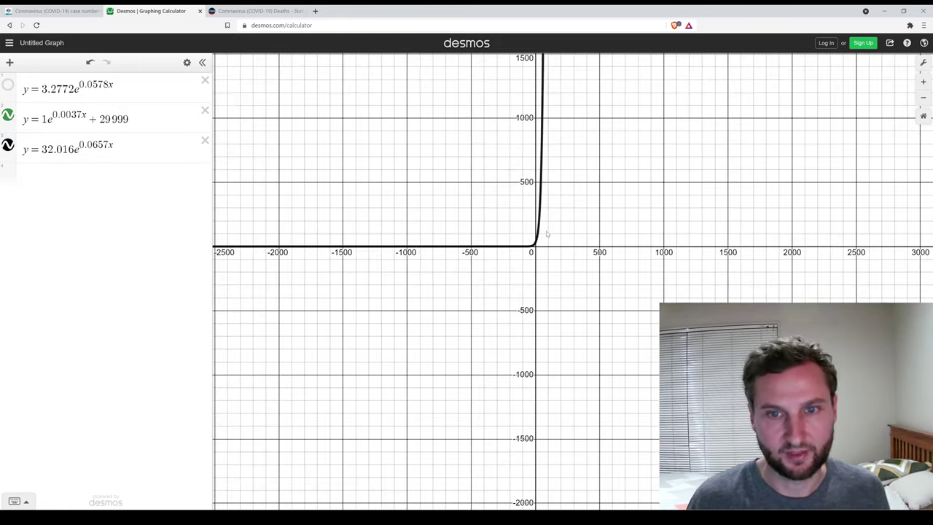
pyautogui.moveTo(571, 213)
pyautogui.mouseDown()
pyautogui.moveTo(556, 206)
pyautogui.moveTo(564, 209)
pyautogui.mouseUp()
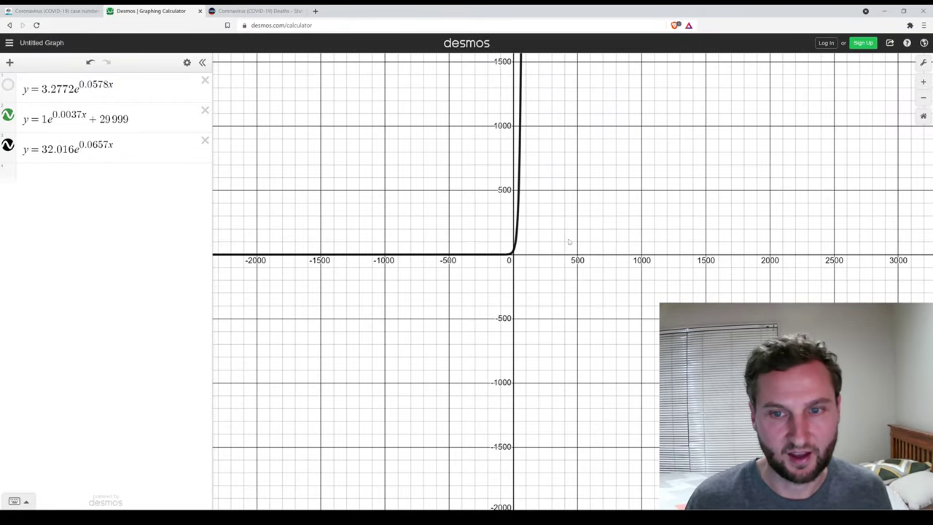
# - In Graph Settings, set the x-axis to run from 0 to 150
pyautogui.click(923, 62)
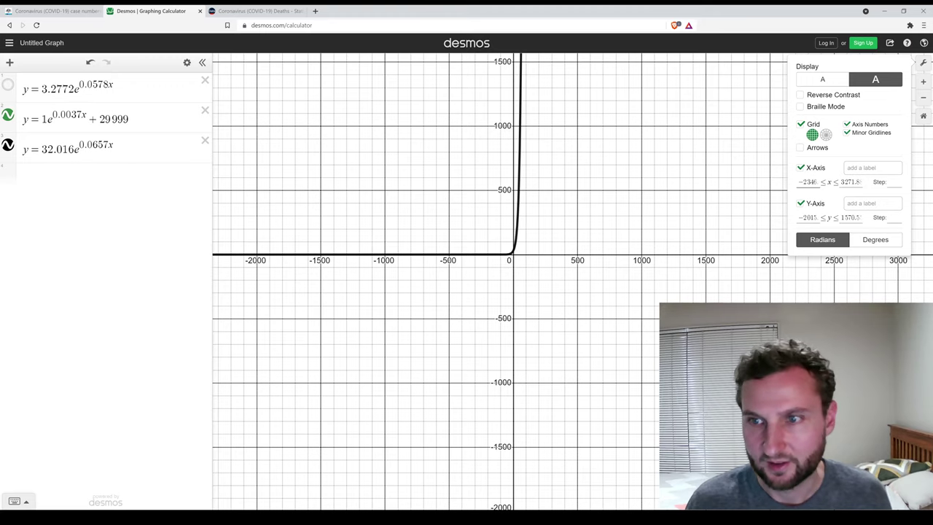
pyautogui.write('0')
pyautogui.press('Tab')
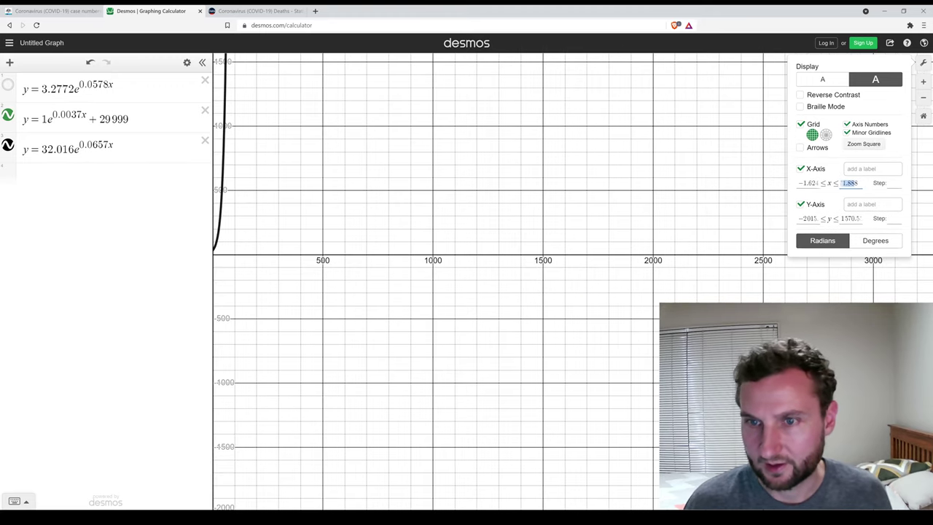
pyautogui.write('150')
pyautogui.press('Tab')
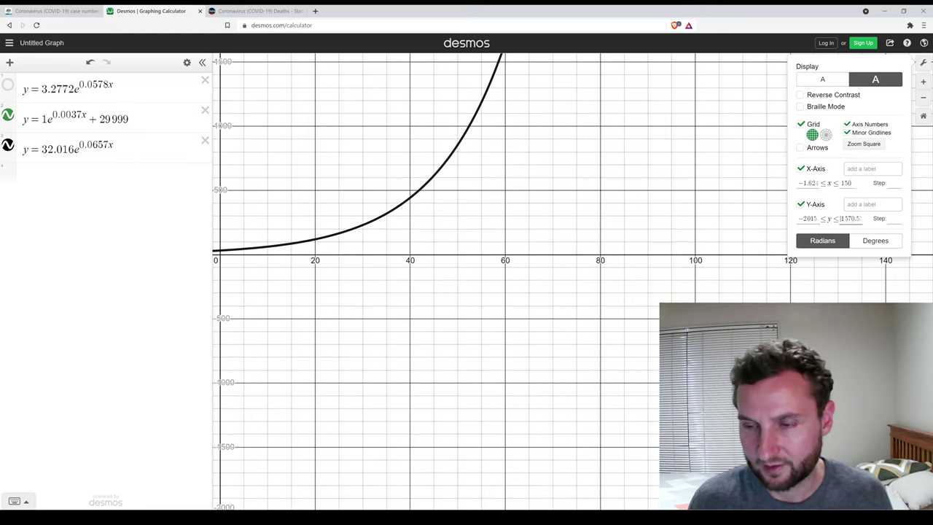
# - Set y max to 45000, hide the green curve, and colour the 32.016 curve blue
pyautogui.write('45000')
pyautogui.click(729, 266)
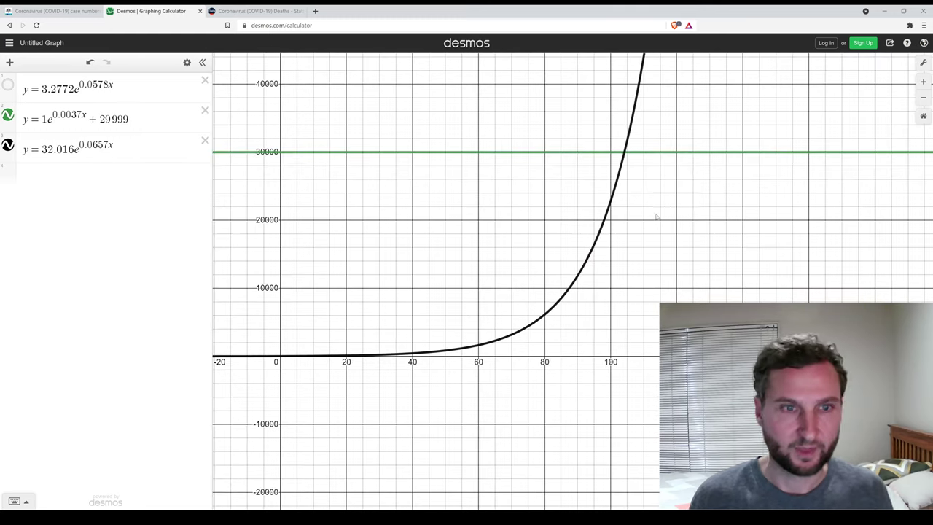
pyautogui.click(8, 114)
pyautogui.click(8, 145)
pyautogui.click(43, 188)
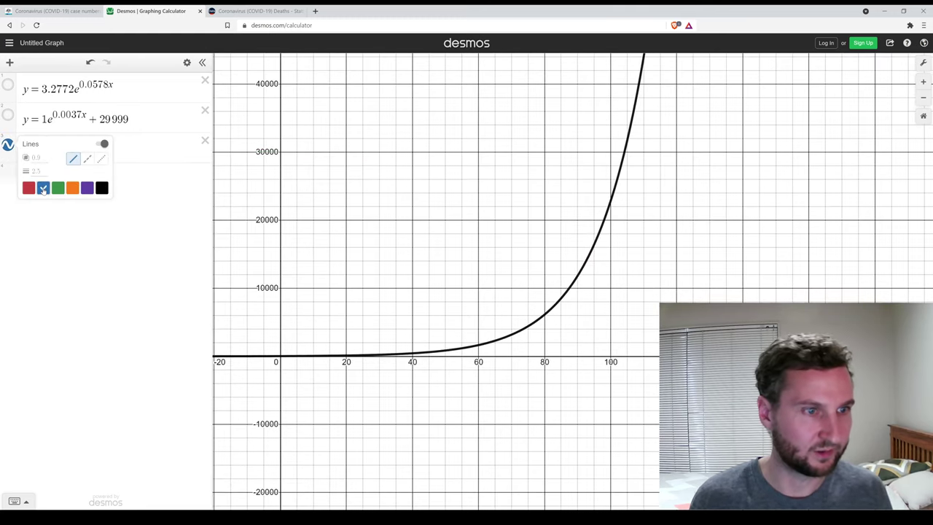
pyautogui.click(34, 230)
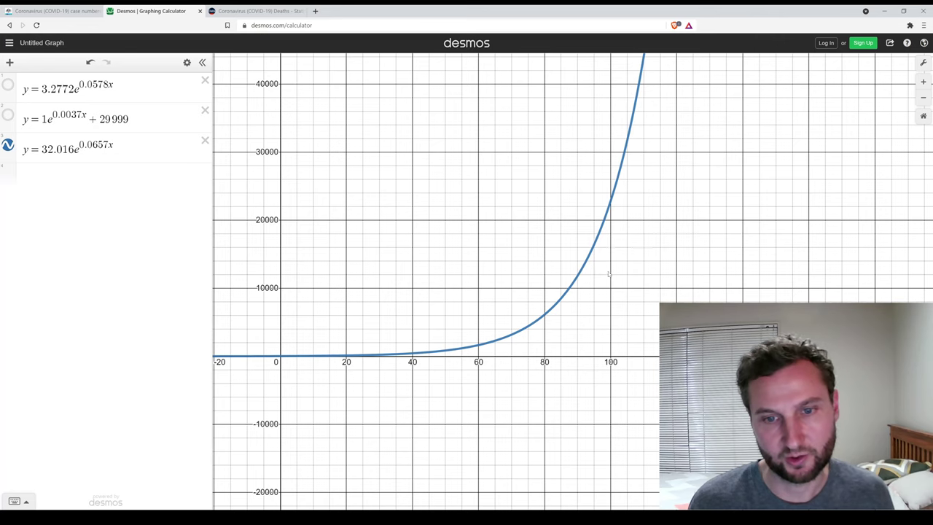
pyautogui.hotkey('alt', 'Tab')
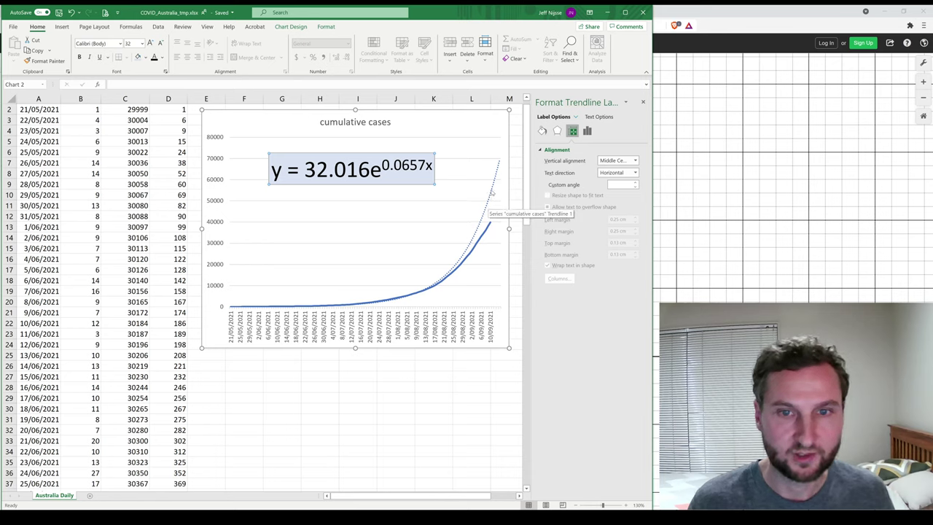
pyautogui.click(491, 192)
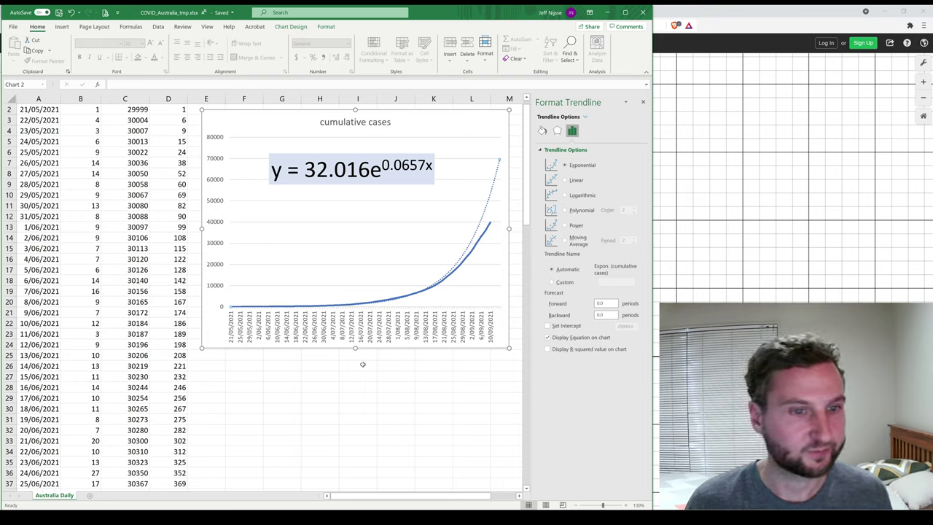
pyautogui.click(363, 364)
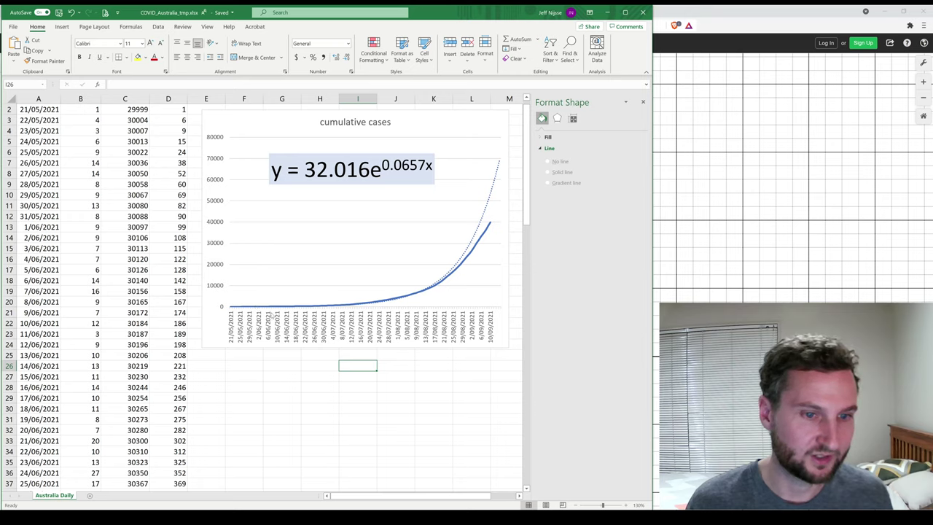
pyautogui.click(10, 281)
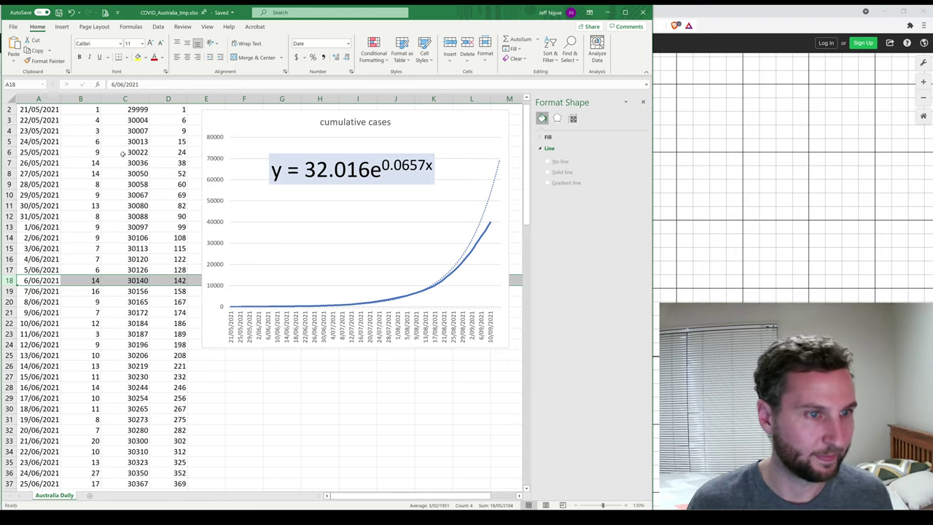
pyautogui.scroll(1, 124, 154)
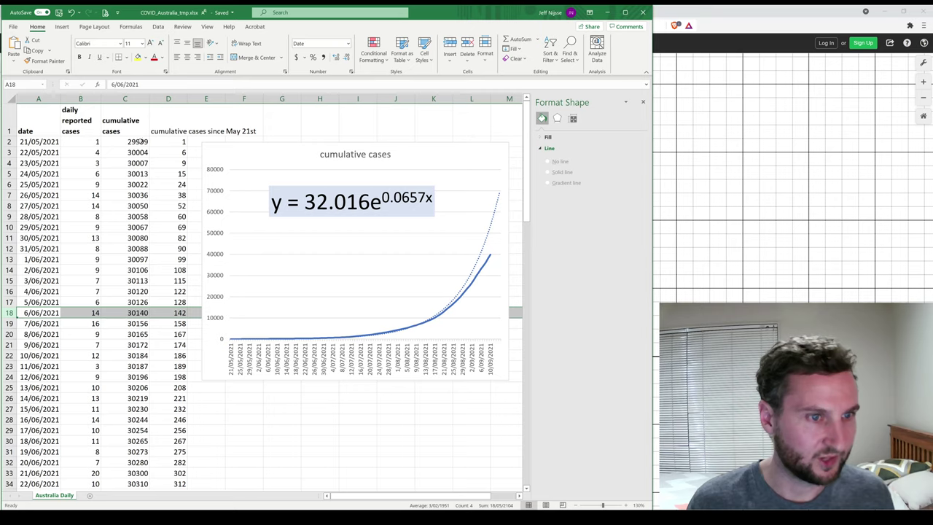
pyautogui.click(175, 141)
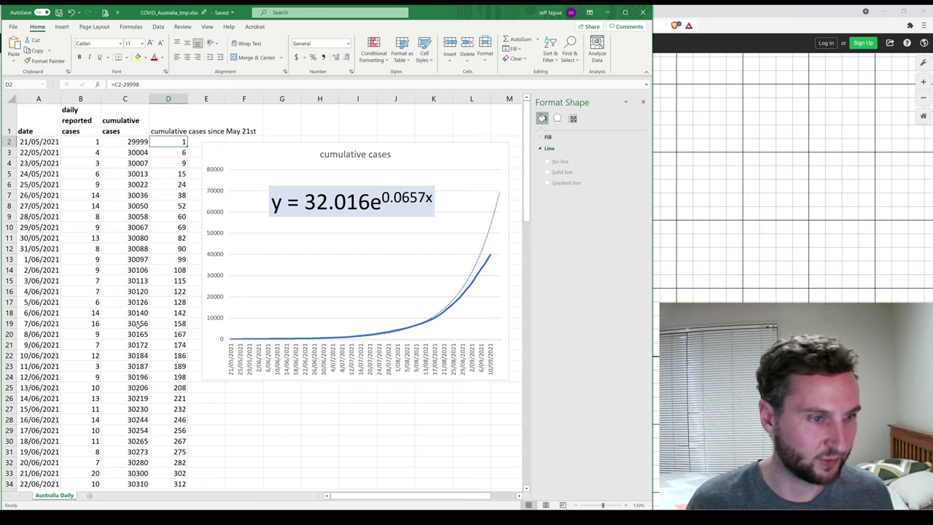
pyautogui.click(167, 313)
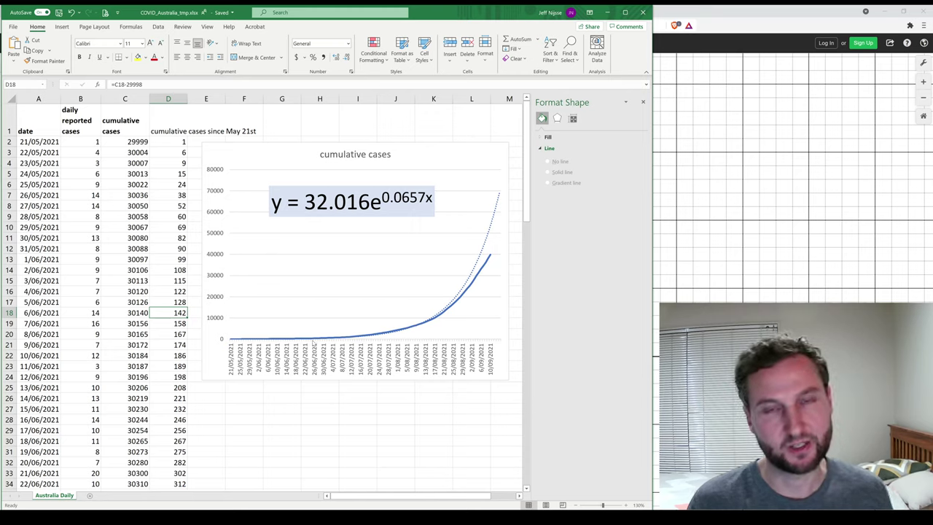
pyautogui.moveTo(315, 342)
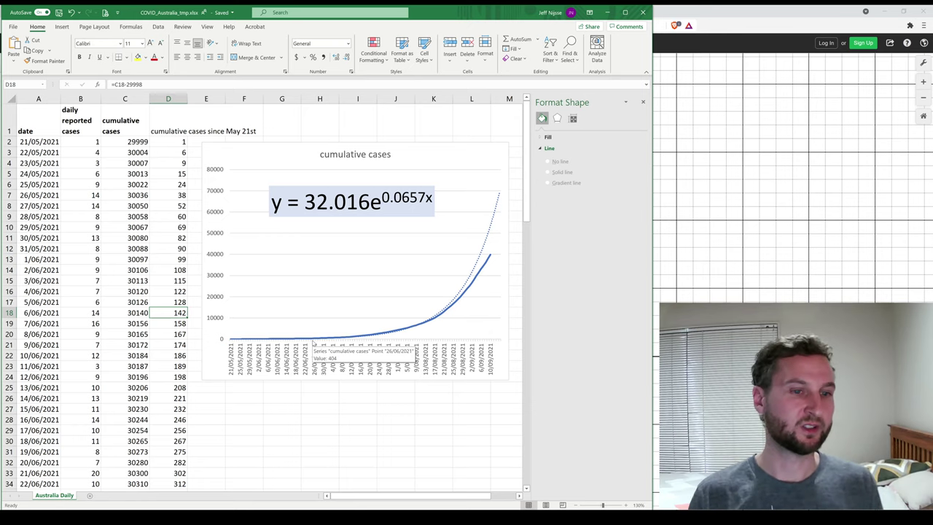